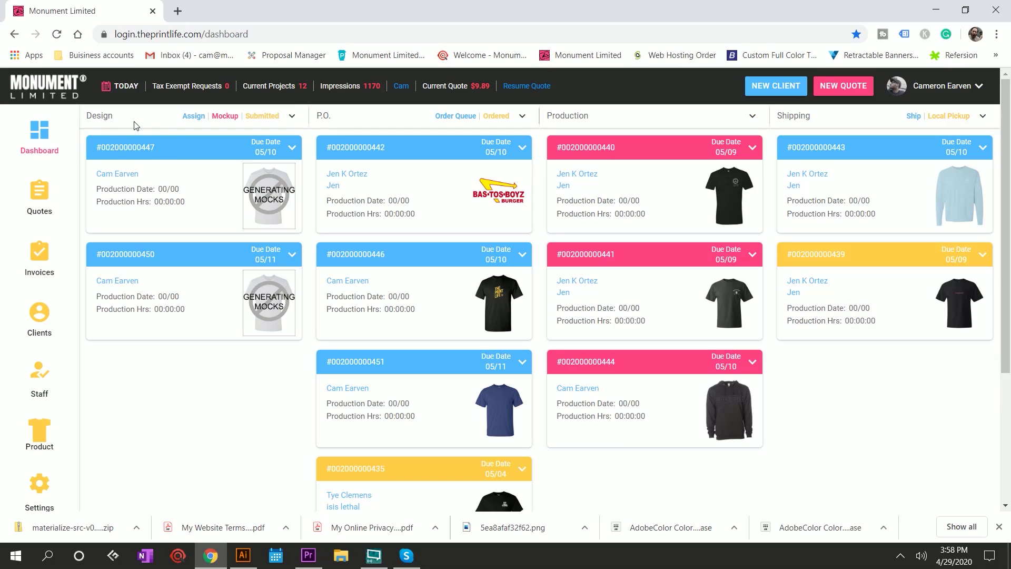
left_click(367, 255)
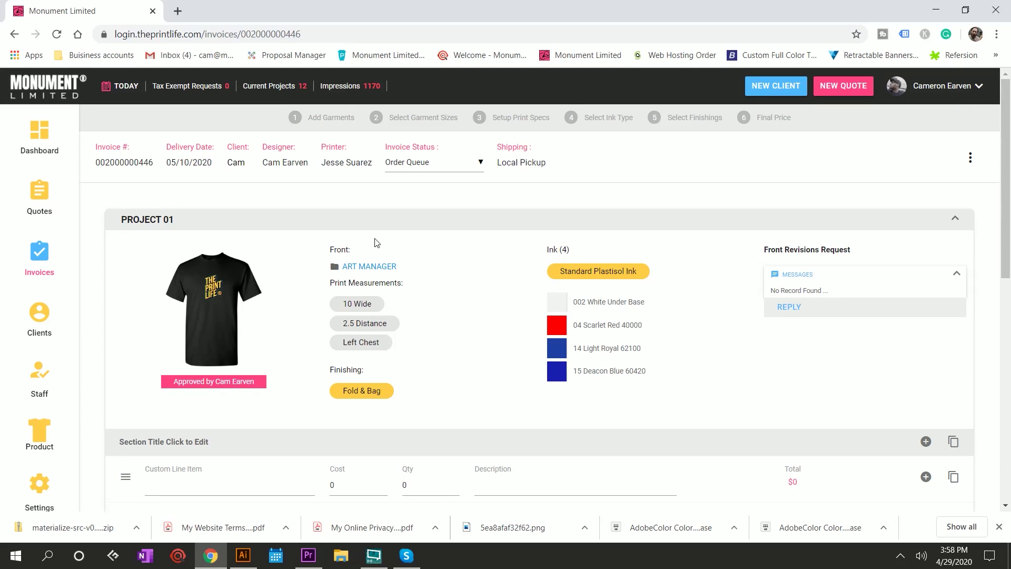
scroll(375, 237, "down", 1)
scroll(374, 240, "up", 1)
scroll(163, 129, "down", 2)
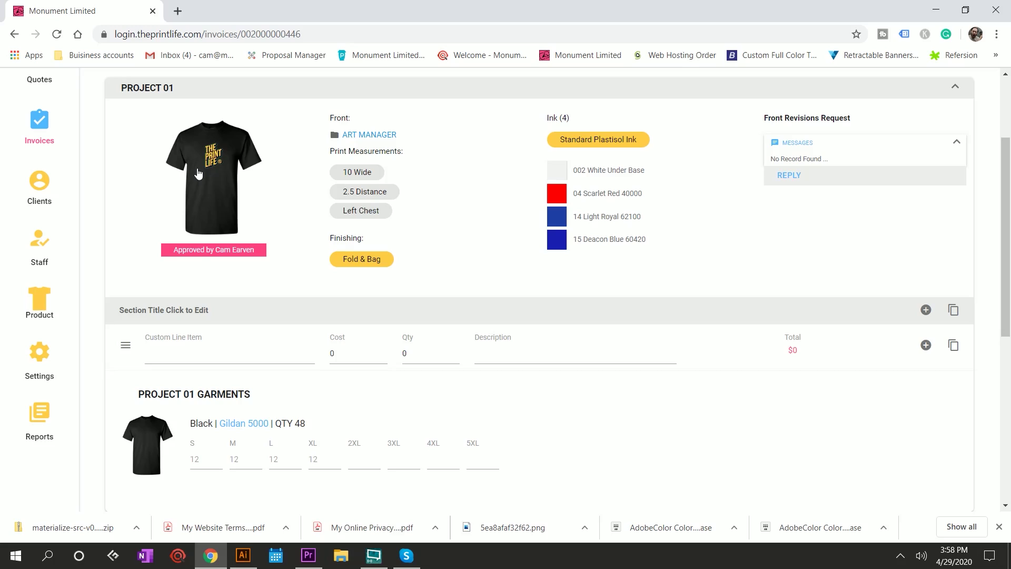
scroll(547, 210, "up", 3)
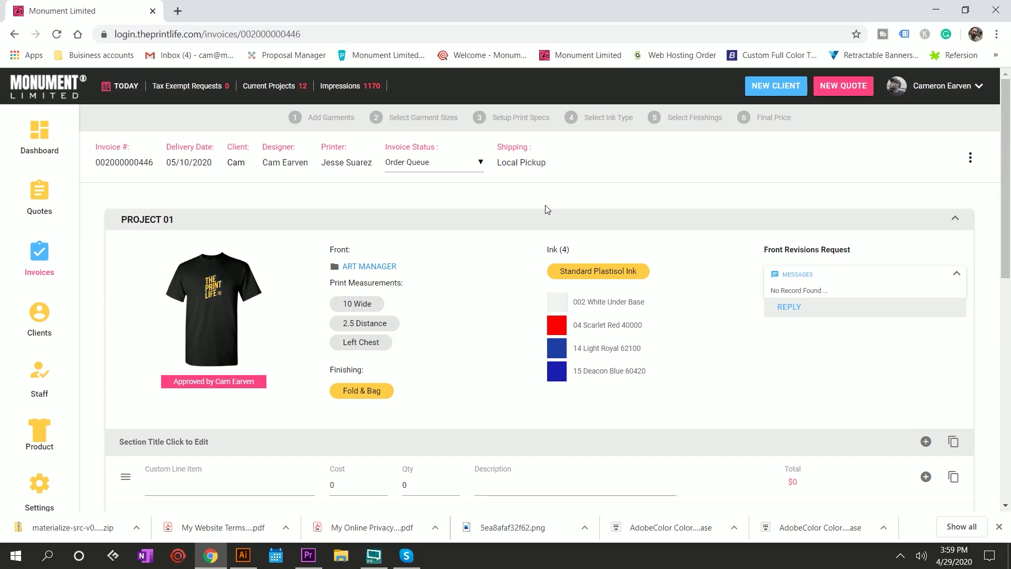
scroll(547, 210, "down", 1)
scroll(547, 210, "up", 1)
left_click(29, 140)
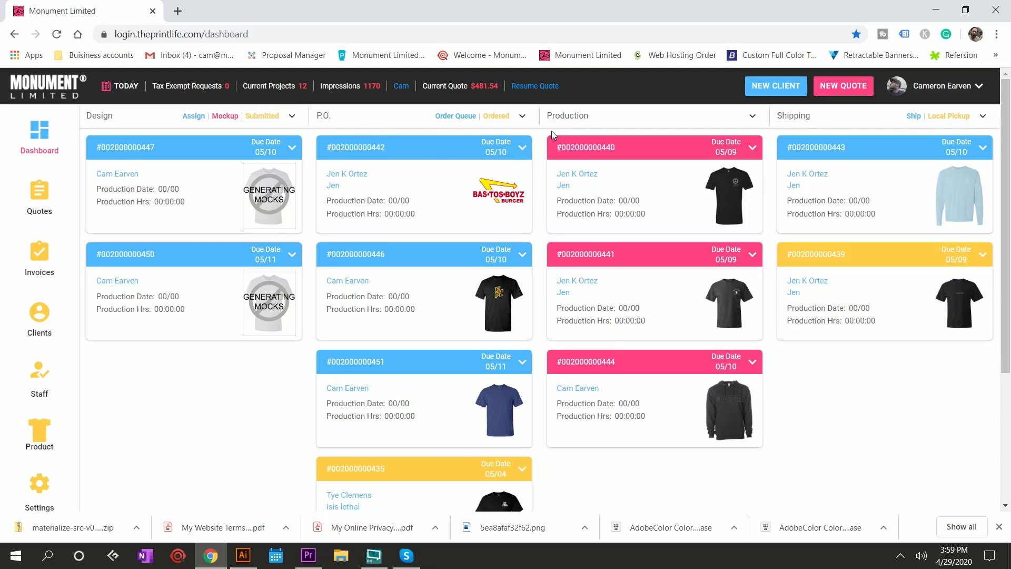
left_click(858, 88)
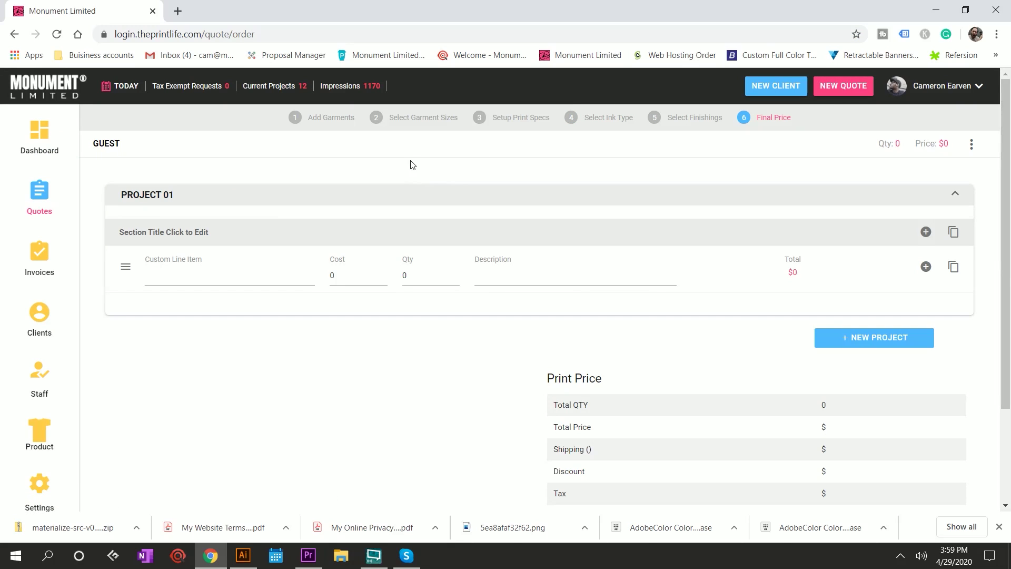
Search the garment catalogue for 5000 and open the Gildan 5000 T-shirt
left_click(327, 127)
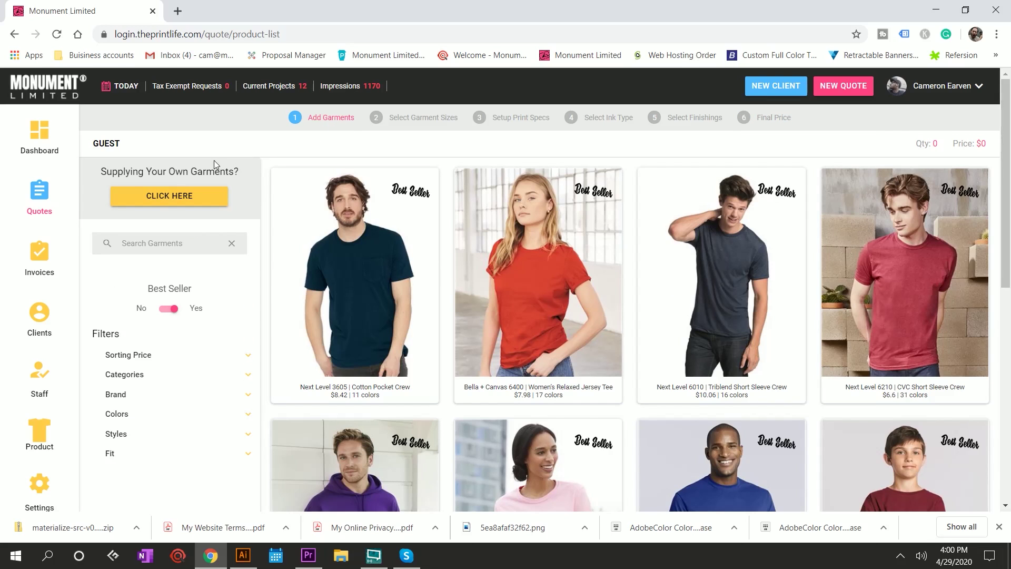
left_click(154, 244)
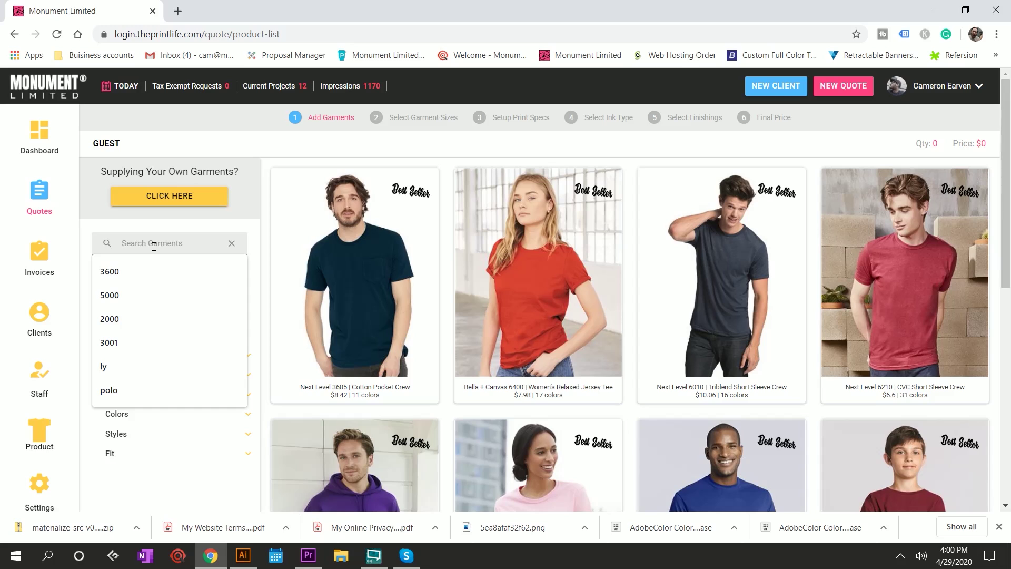
type("500")
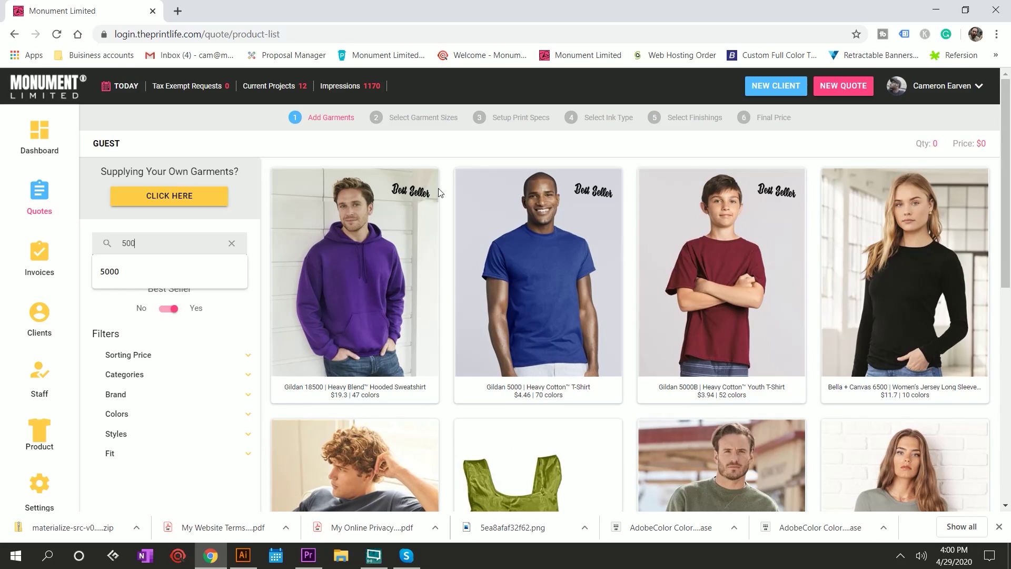
left_click(548, 235)
scroll(560, 205, "down", 2)
Enter 12 black Gildan 5000 shirts each in sizes M, L and XL
left_click(816, 468)
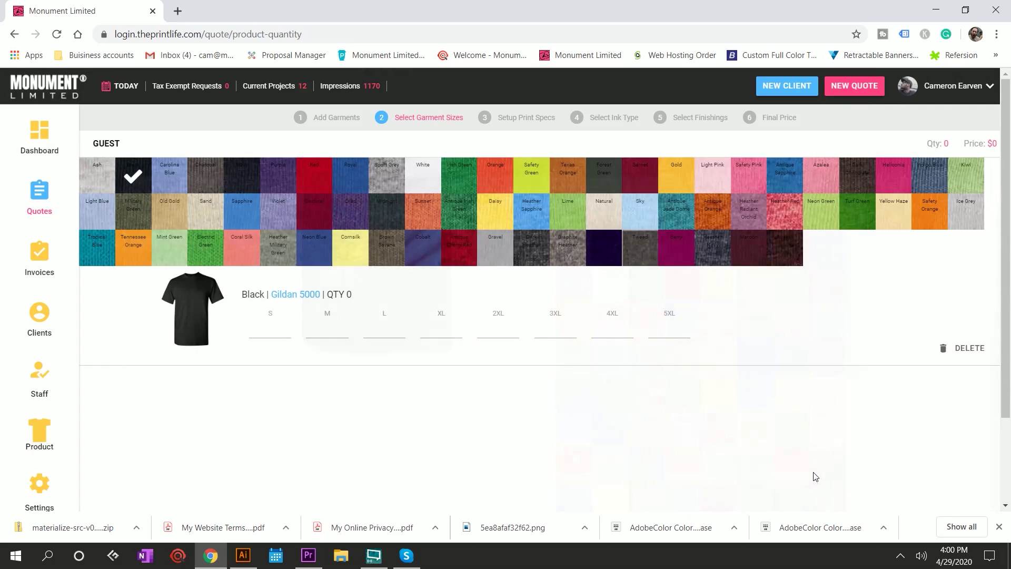
left_click(320, 333)
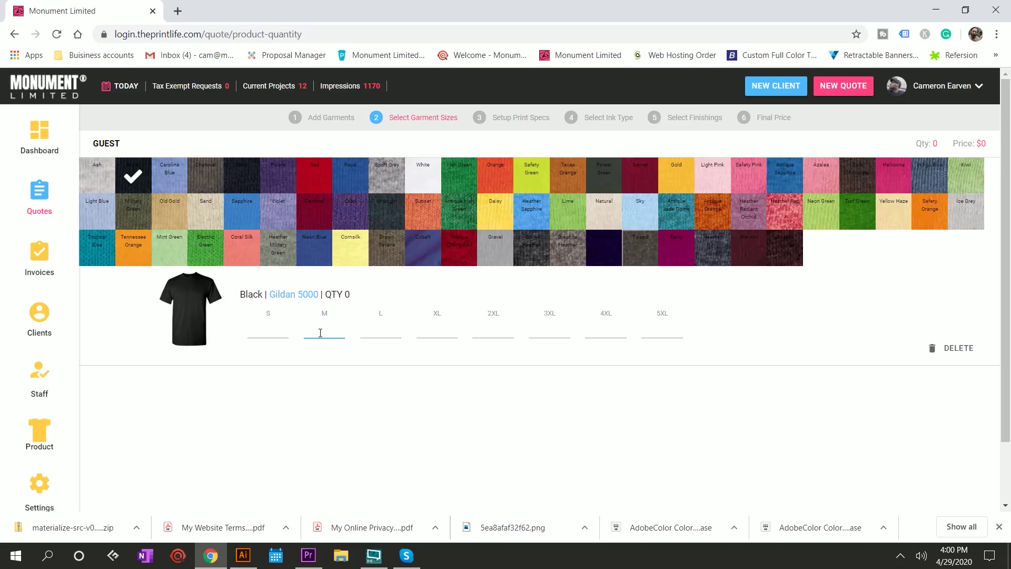
type("12")
key("Tab")
type("12")
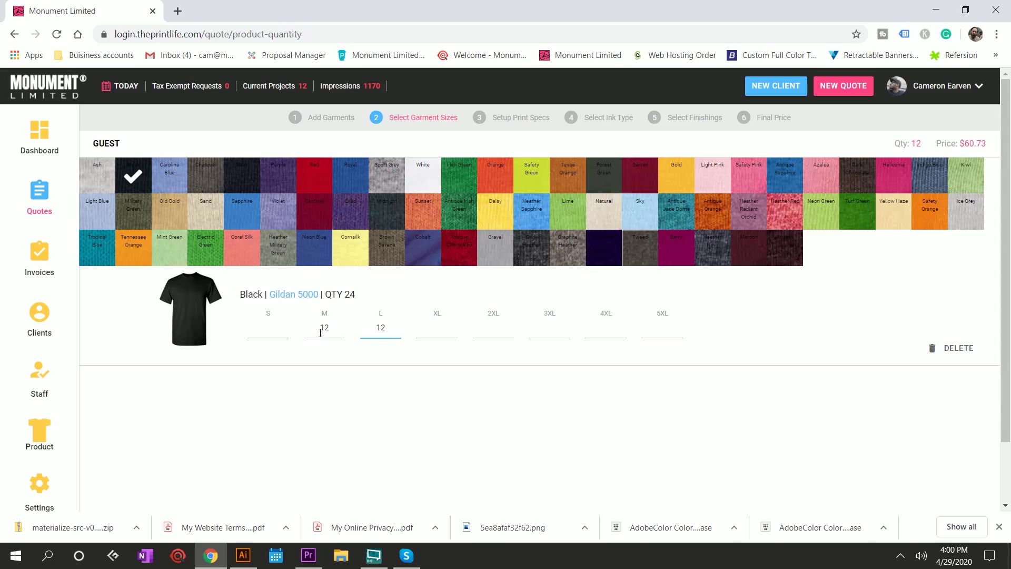
key("Tab")
type("12")
Add red as a second colour with 2 each in L and XL
left_click(311, 180)
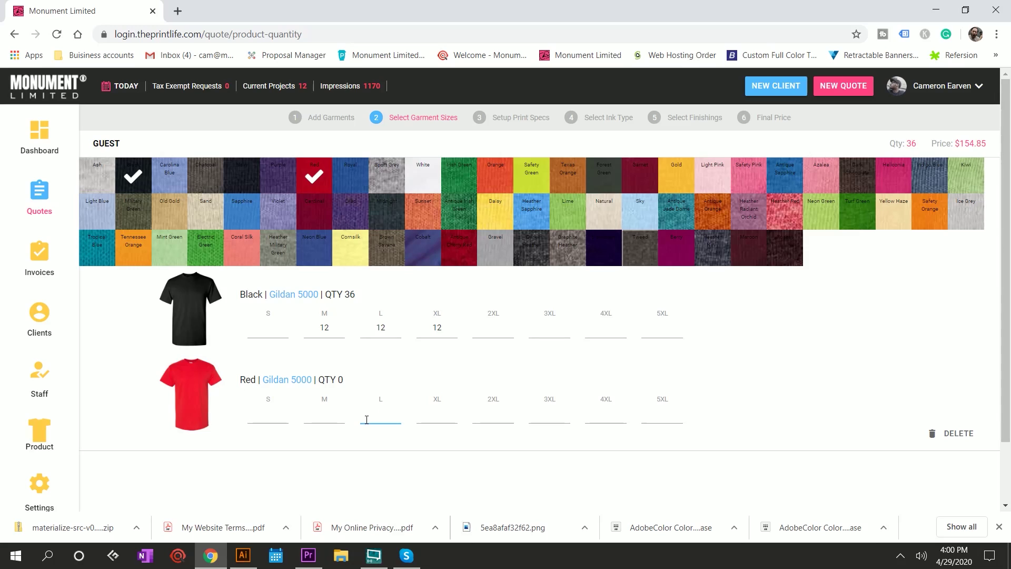
type("2")
left_click(441, 414)
type("2")
Add a front print with 001 White, 01 Lemon Yellow and 11 Purple inks
left_click(514, 122)
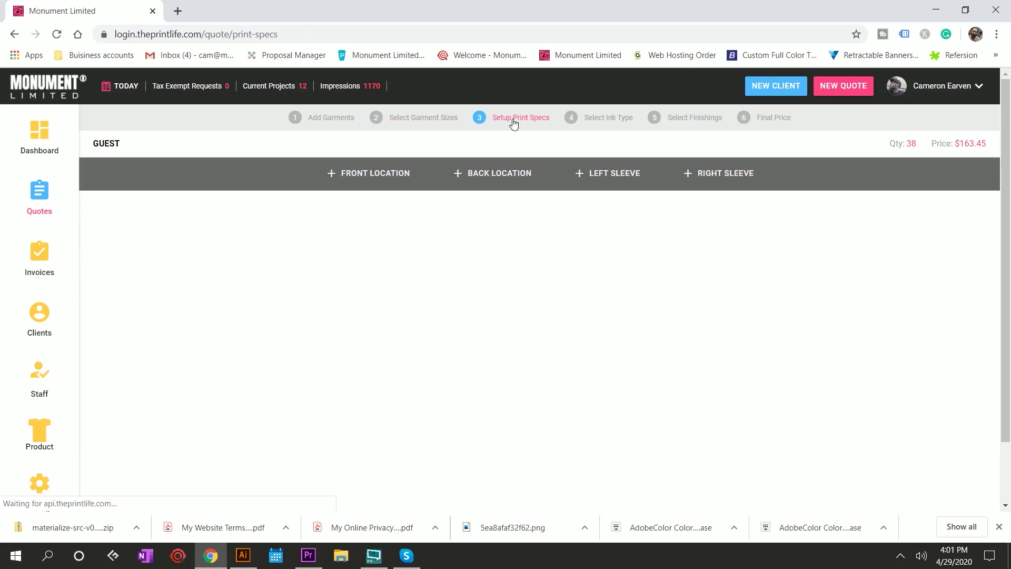
left_click(388, 178)
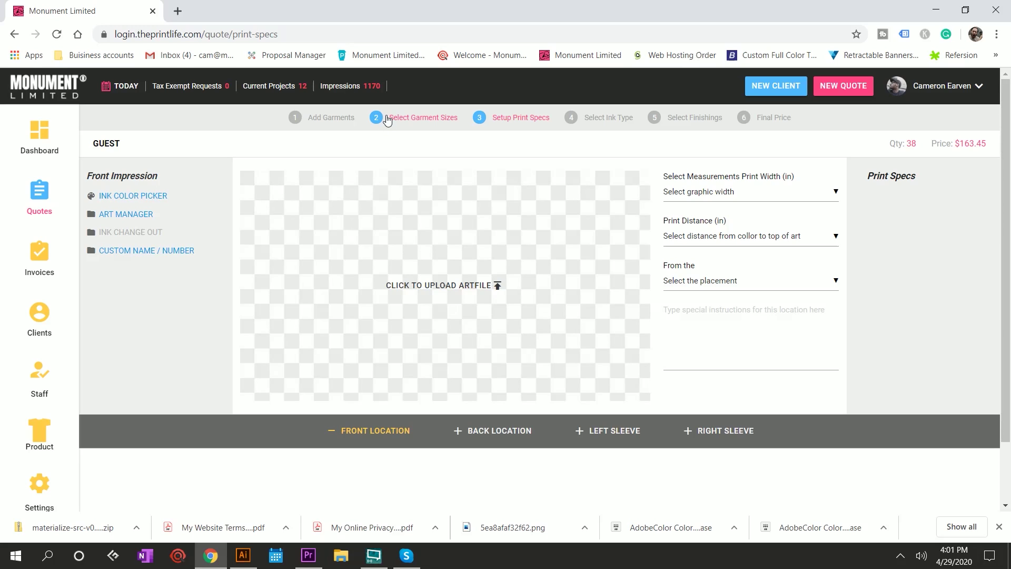
left_click(138, 195)
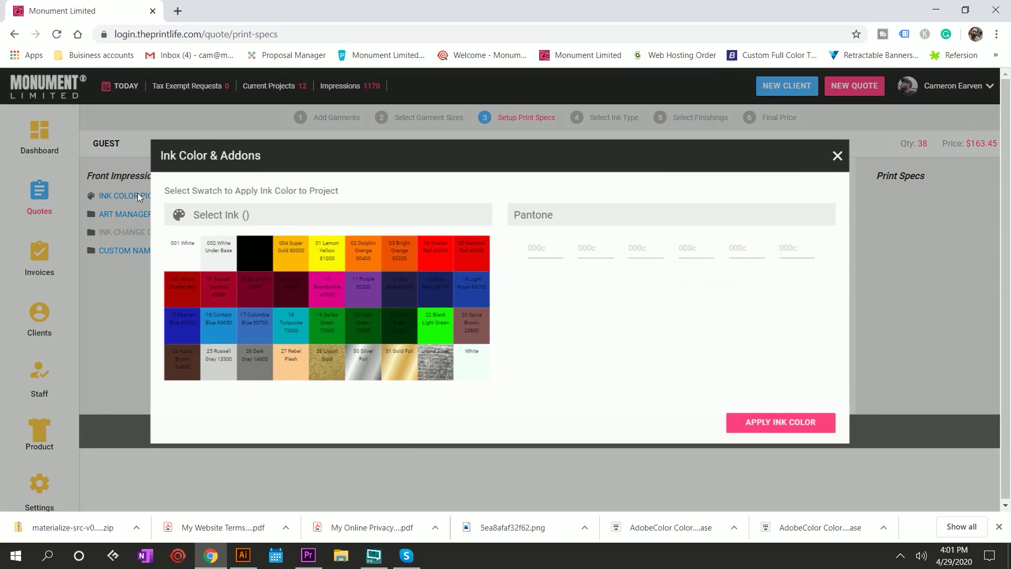
left_click(183, 263)
left_click(329, 253)
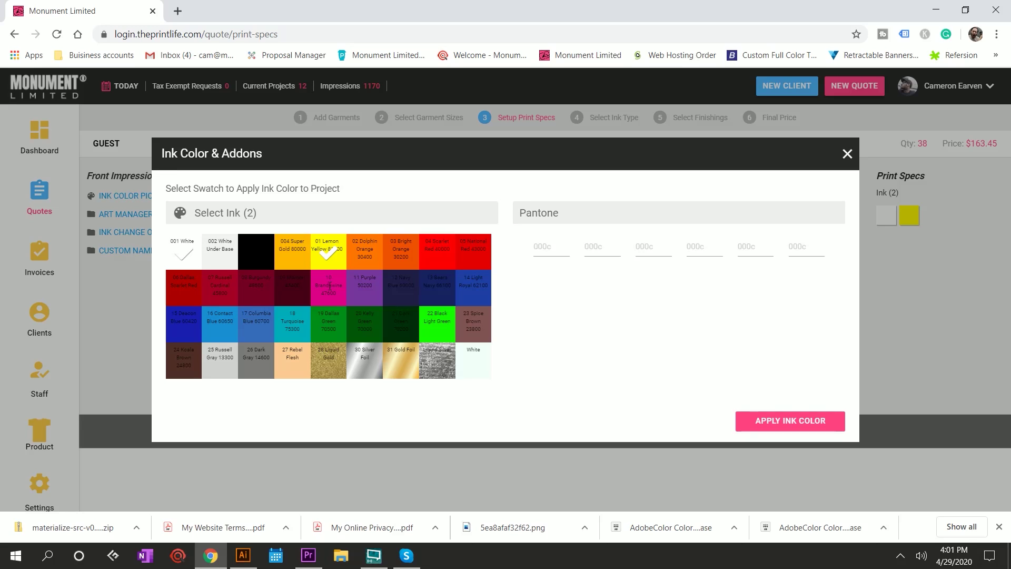
left_click(359, 286)
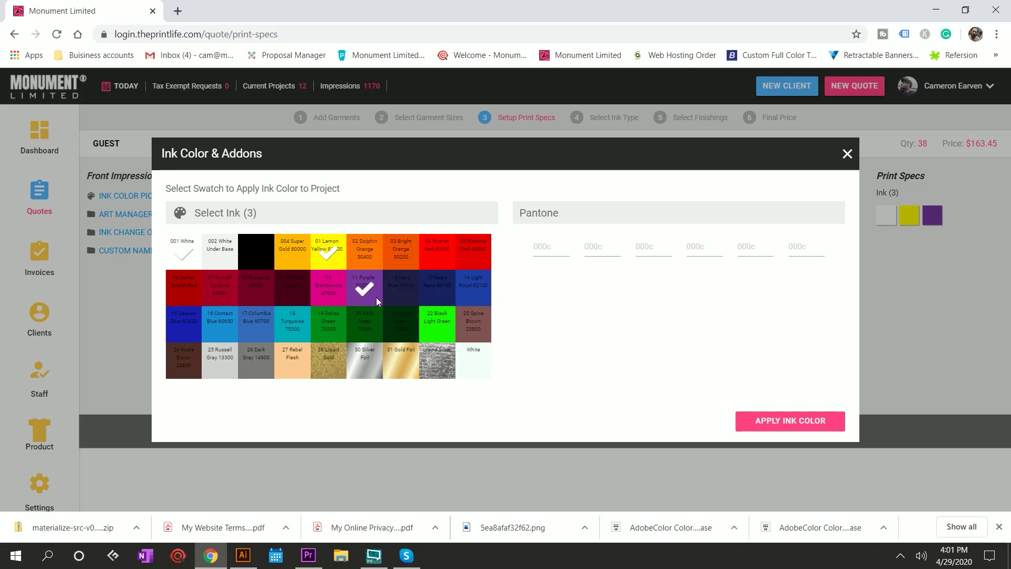
left_click(757, 421)
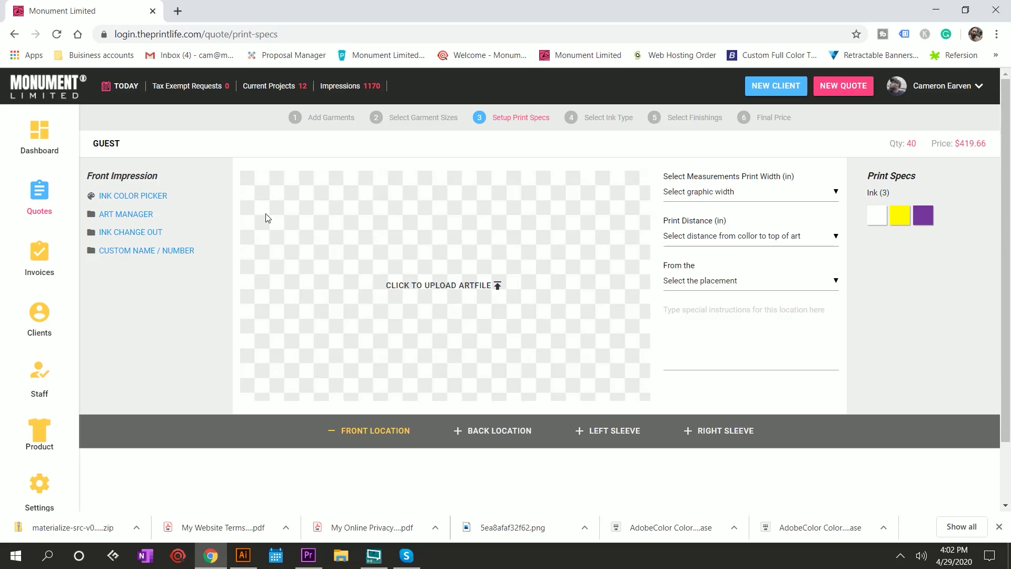
Use Ink Change Out to print orange instead of yellow on the red shirts
left_click(147, 236)
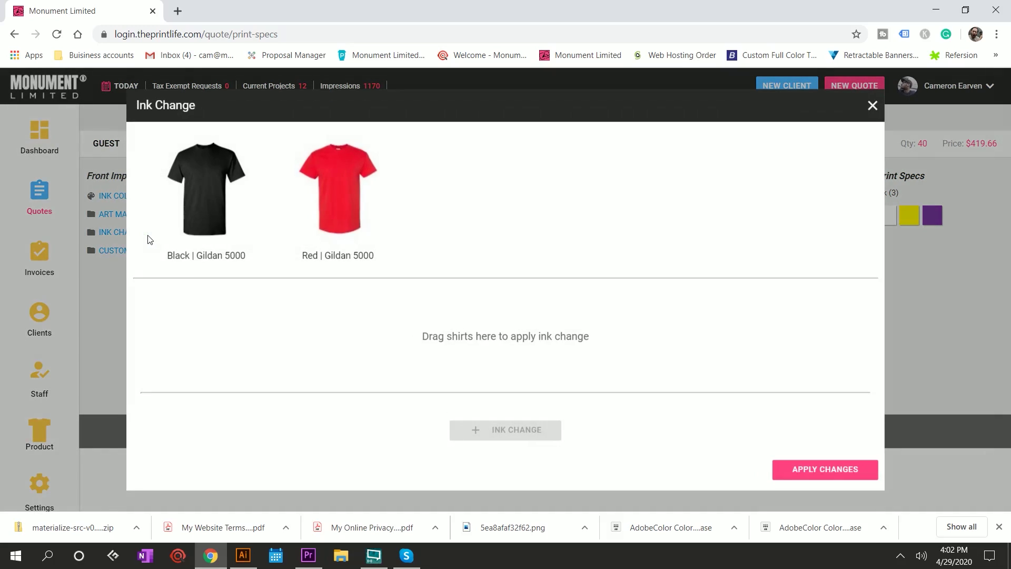
left_click_drag(341, 179, 342, 337)
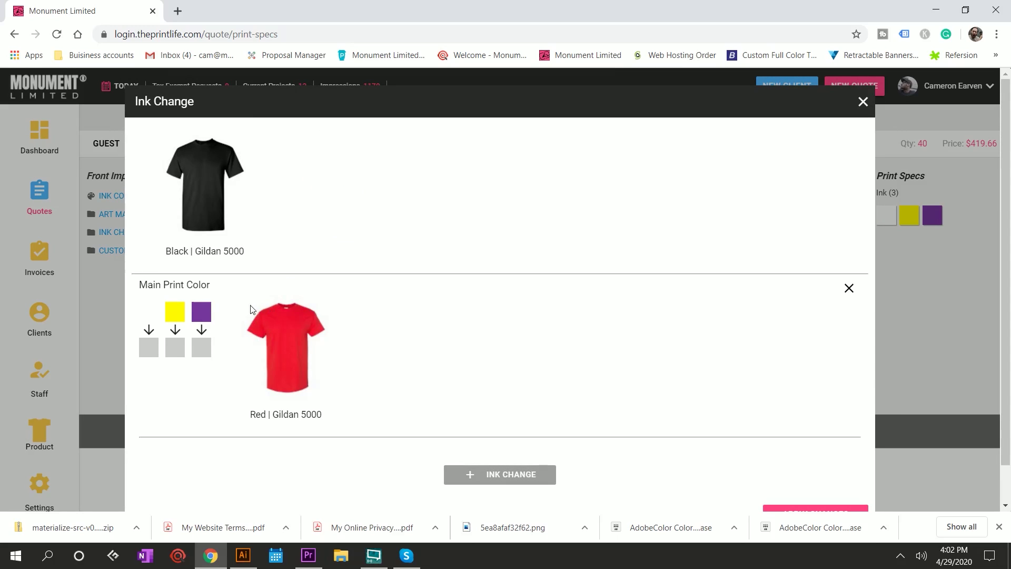
left_click(174, 314)
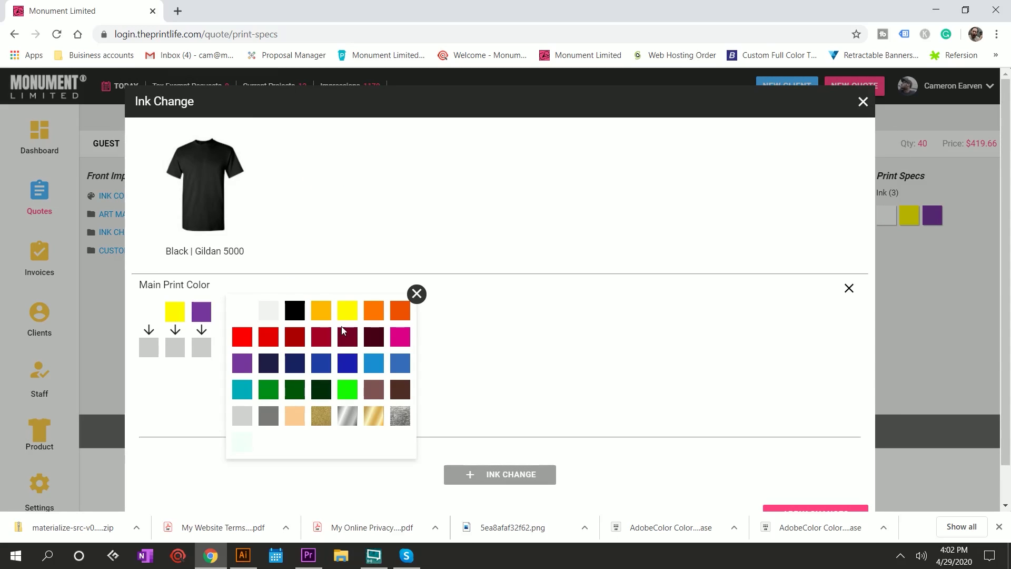
left_click(372, 308)
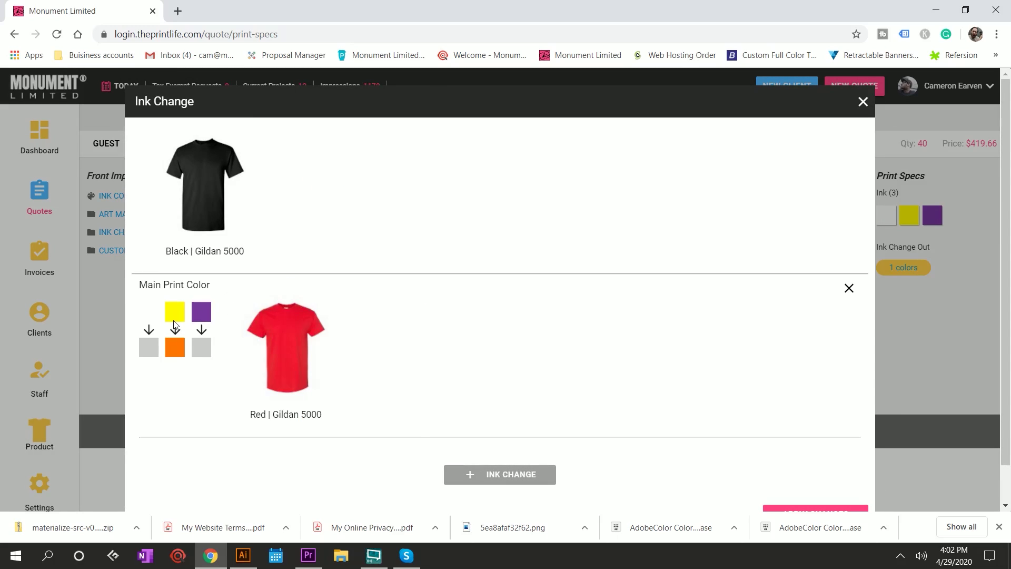
left_click(863, 101)
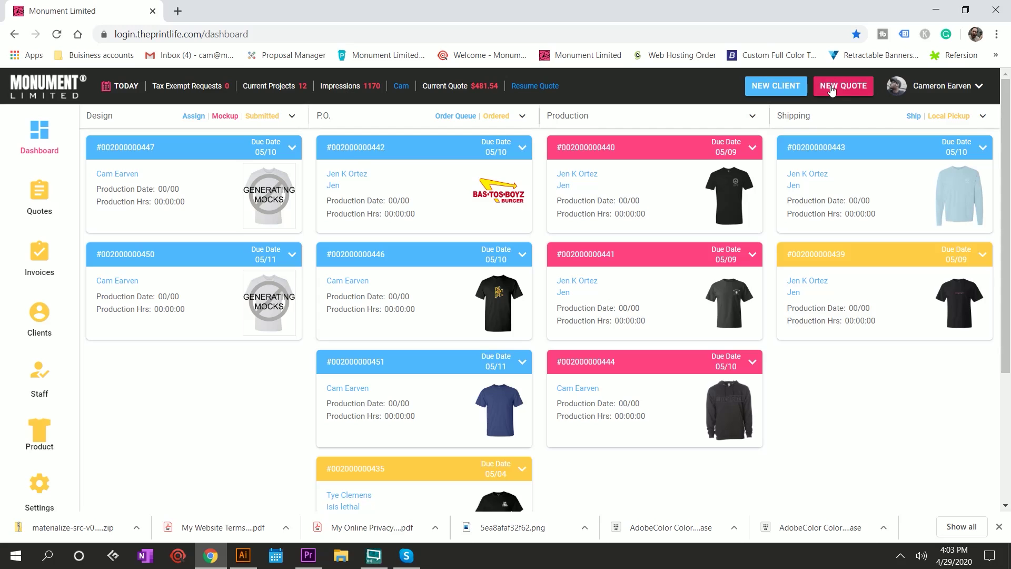
Start a new quote with the Gildan 5000 T-shirt added
left_click(831, 89)
left_click(294, 118)
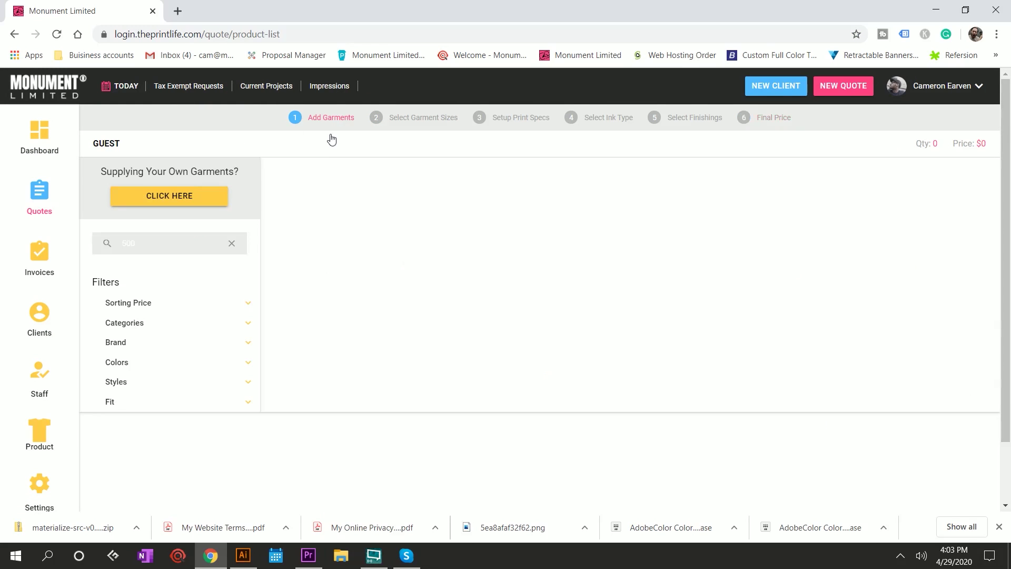
scroll(444, 255, "down", 5)
scroll(519, 176, "up", 4)
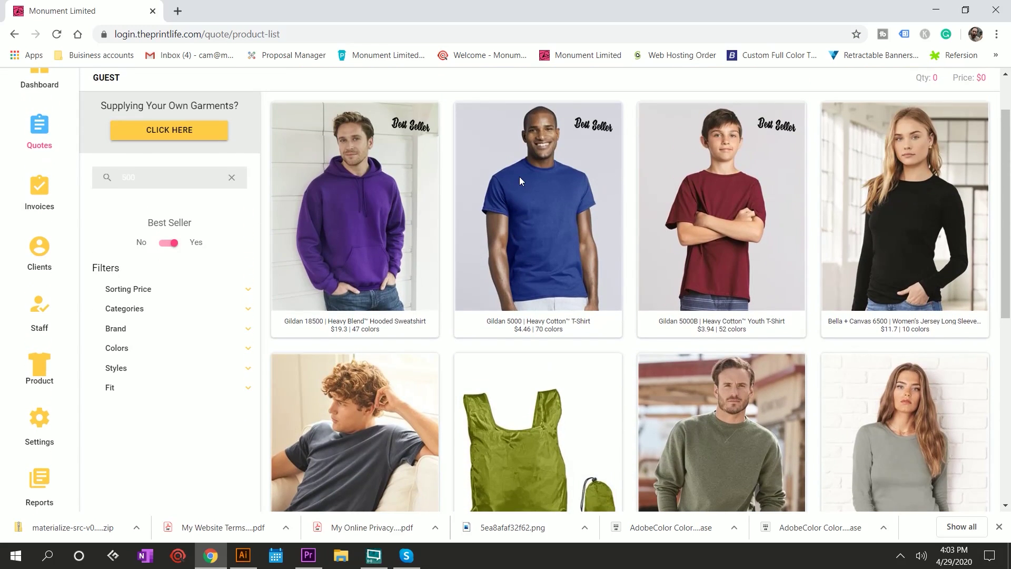
left_click(519, 176)
scroll(588, 330, "down", 5)
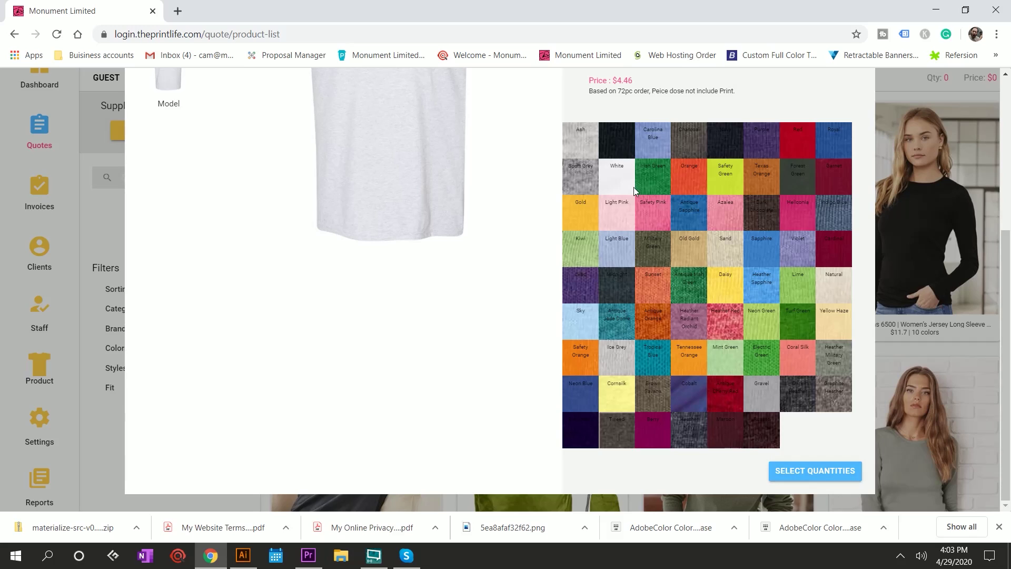
left_click(814, 473)
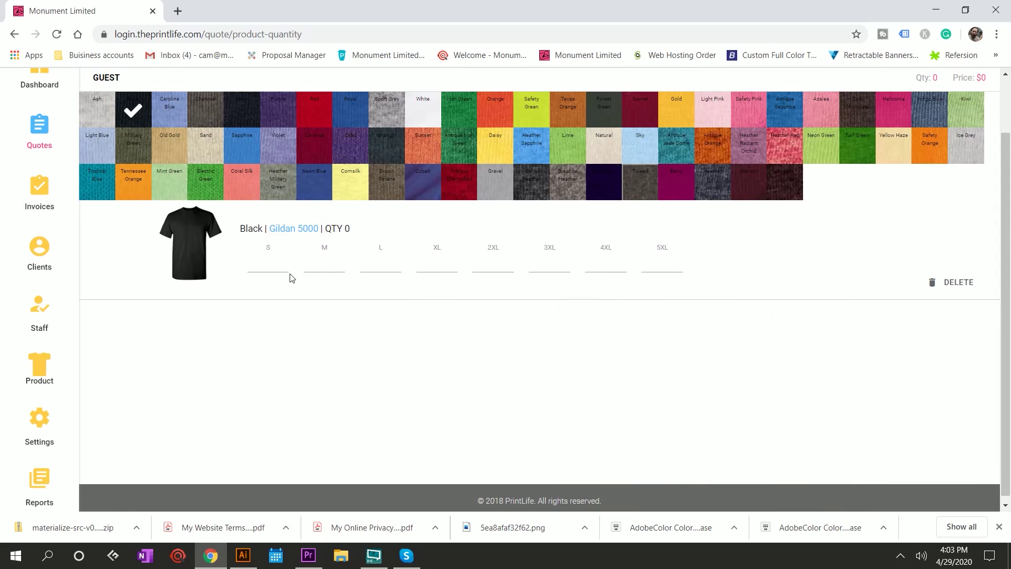
Set the black Gildan 5000 quantities to 12 per size
left_click(313, 269)
type("12")
key("Tab")
type("12")
key("Tab")
type("12")
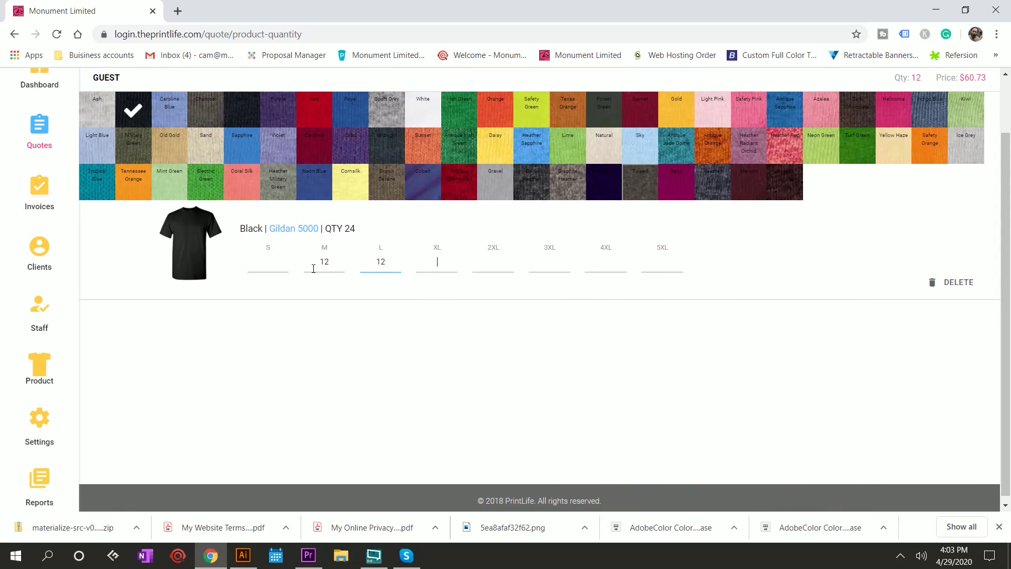
Add red shirts with 2 each in M, L and XL
left_click(322, 121)
left_click(332, 347)
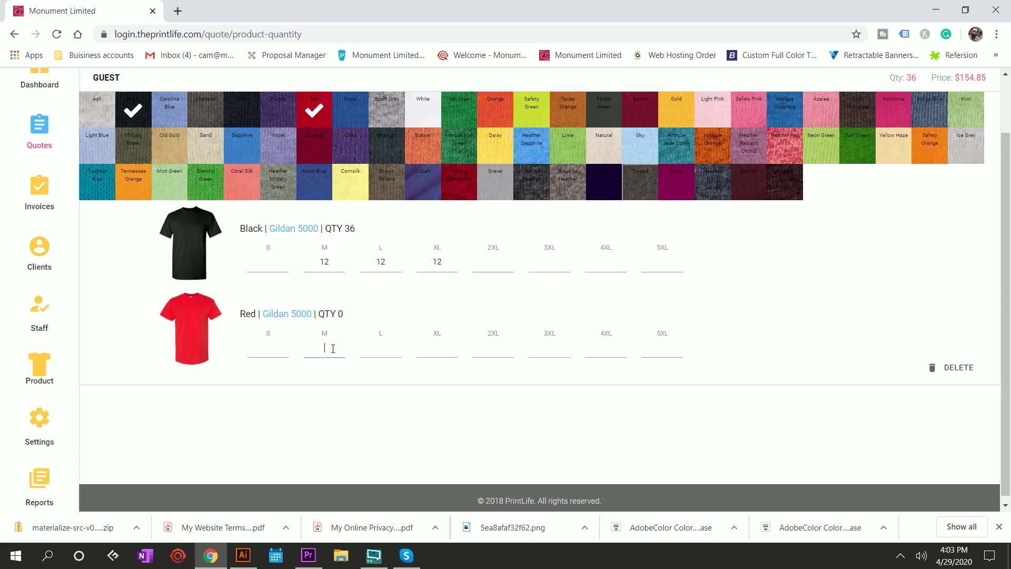
type("22")
key("Tab")
type("2")
left_click(452, 383)
Move to Setup Print Specs and add a front print location
scroll(804, 319, "up", 1)
scroll(804, 319, "up", 1)
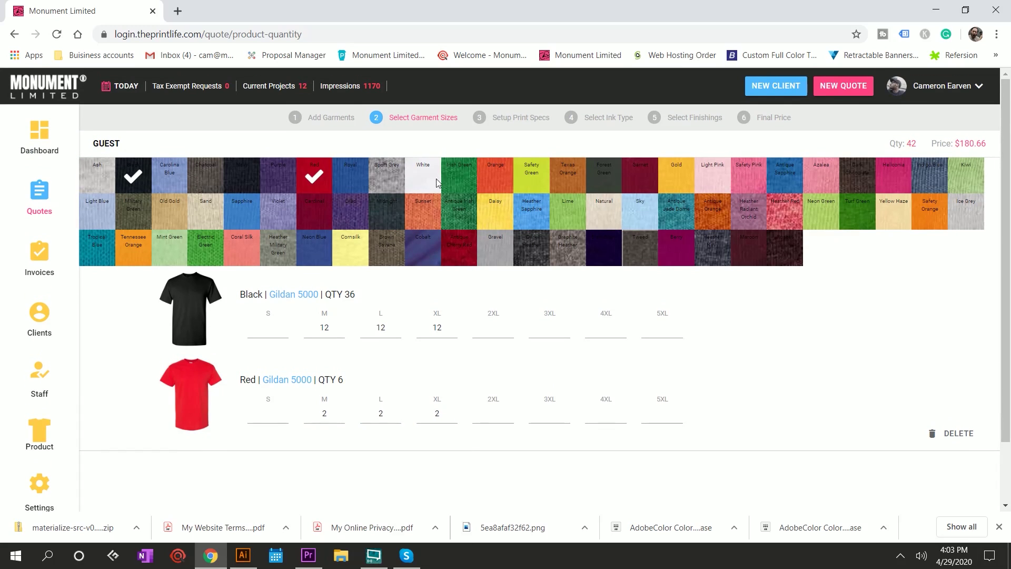
left_click(504, 123)
left_click(345, 188)
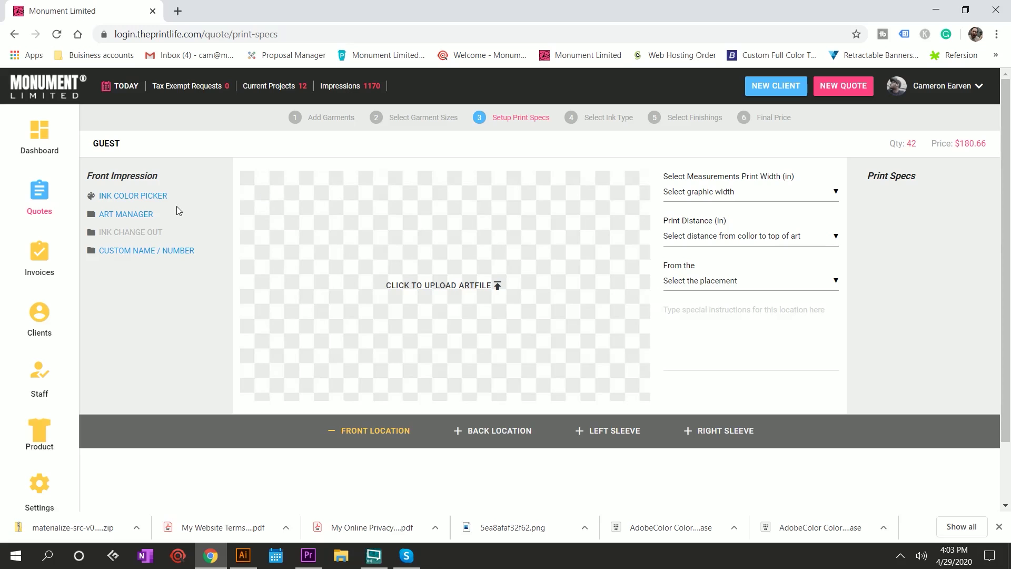
Add White Under Base, Black and Super Gold inks to the front print
left_click(147, 196)
left_click(225, 258)
left_click(246, 254)
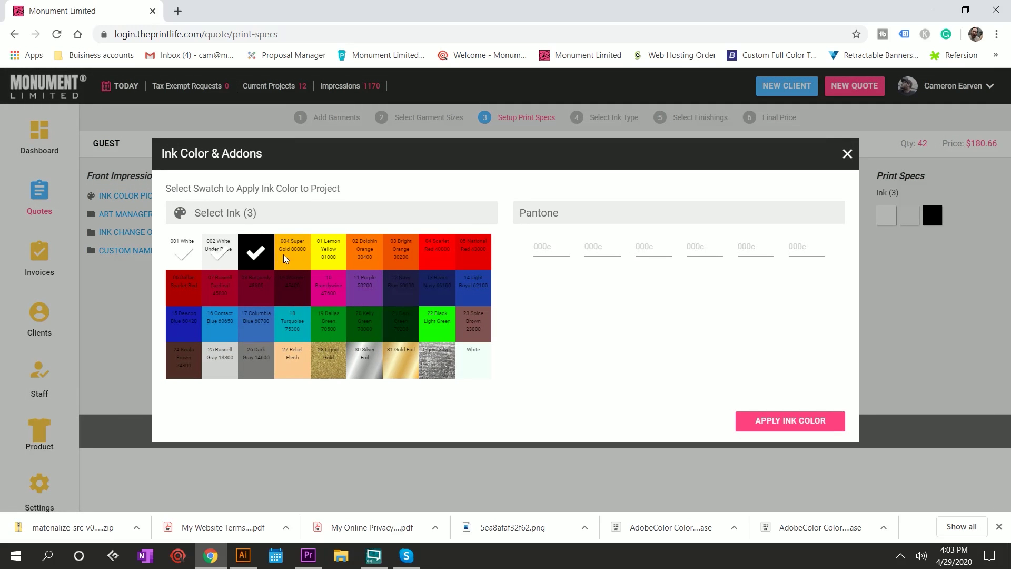
left_click(284, 255)
left_click(788, 429)
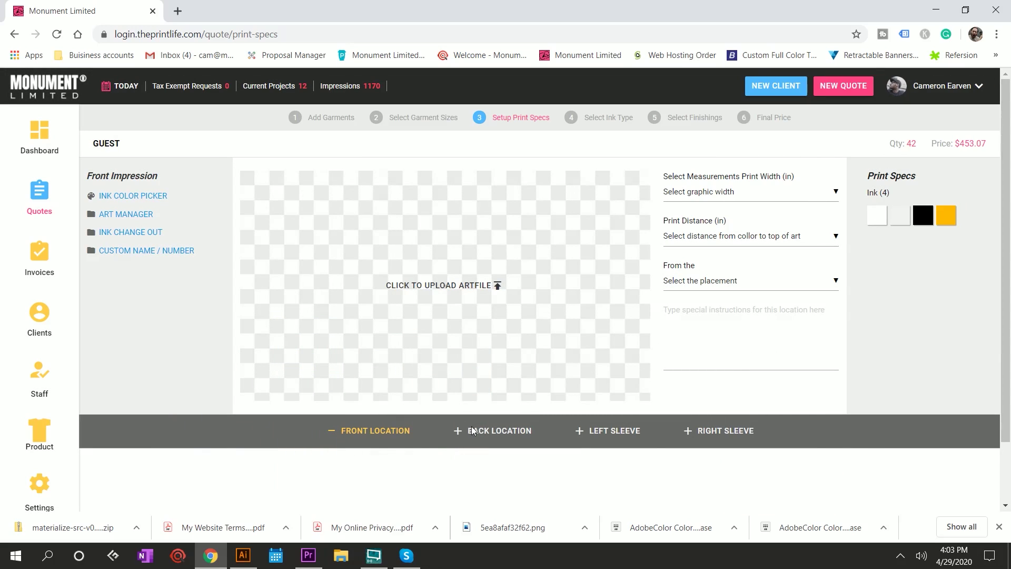
Add a back print with 001 White, white underbase and black inks
left_click(471, 431)
left_click(144, 322)
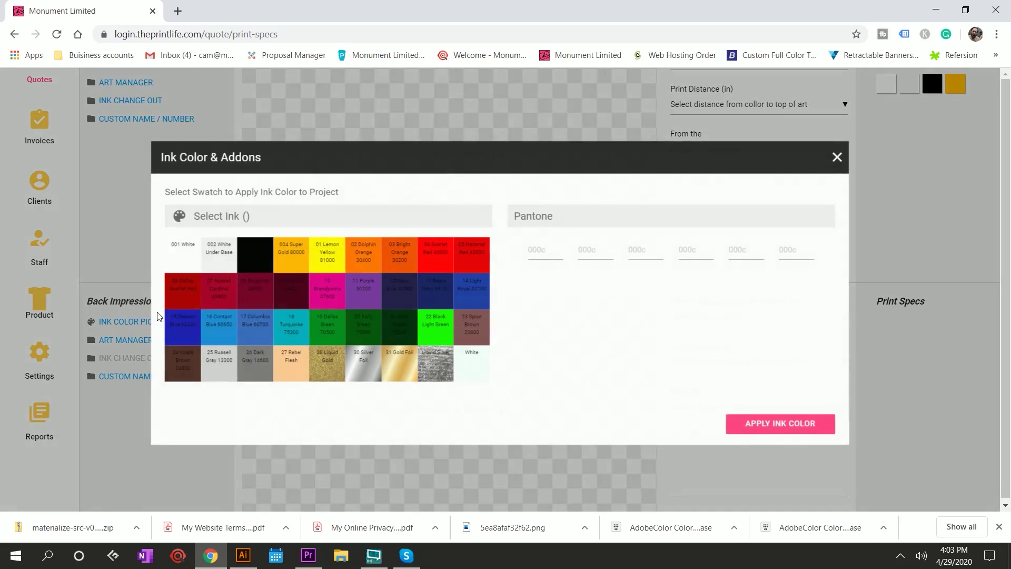
left_click(183, 251)
left_click(218, 253)
left_click(257, 255)
left_click(790, 420)
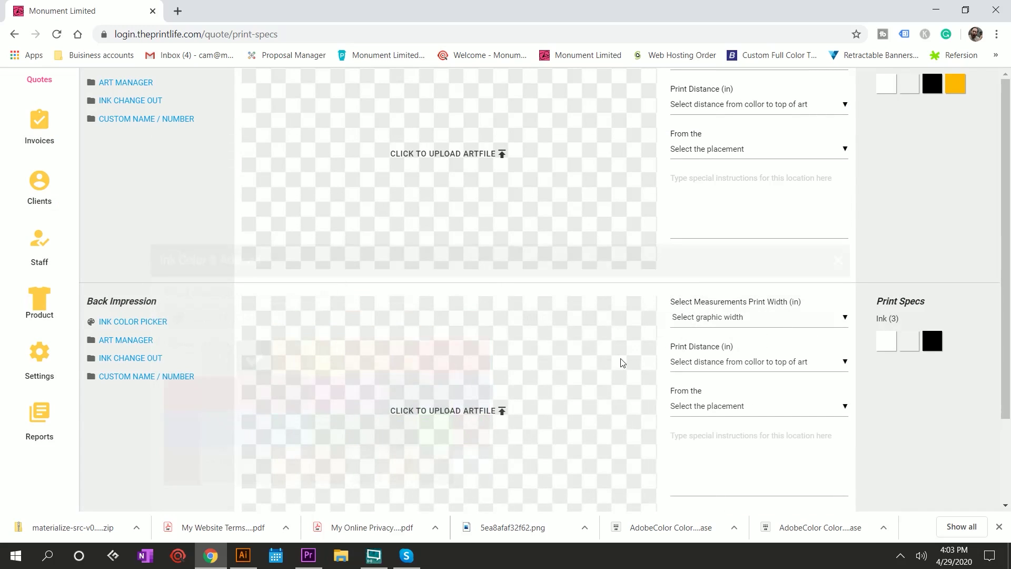
scroll(847, 266, "up", 3)
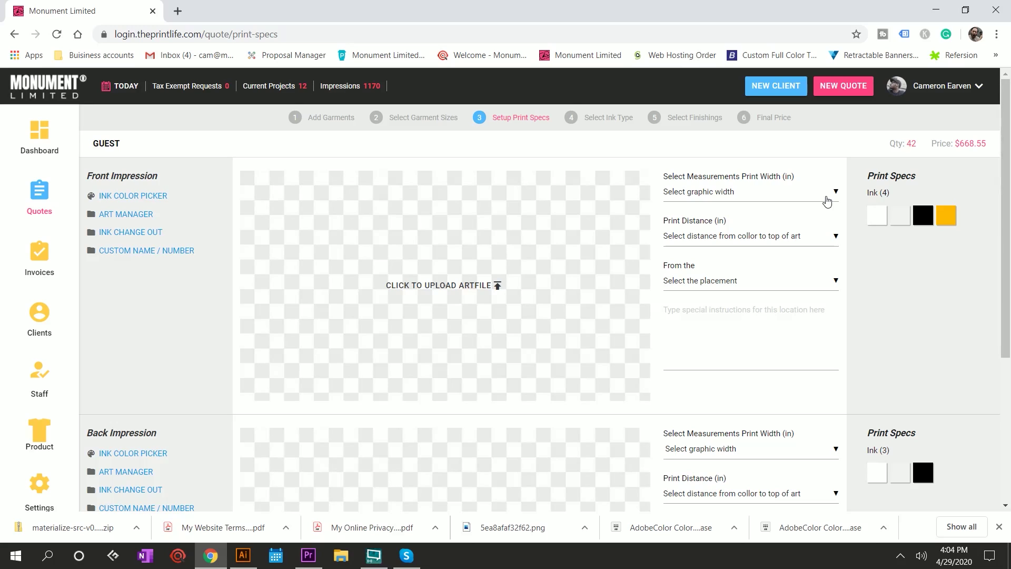
left_click(474, 287)
Upload the BAS-TOS-BOYZ BURGER logo PNG from Downloads as front artwork
left_click(463, 362)
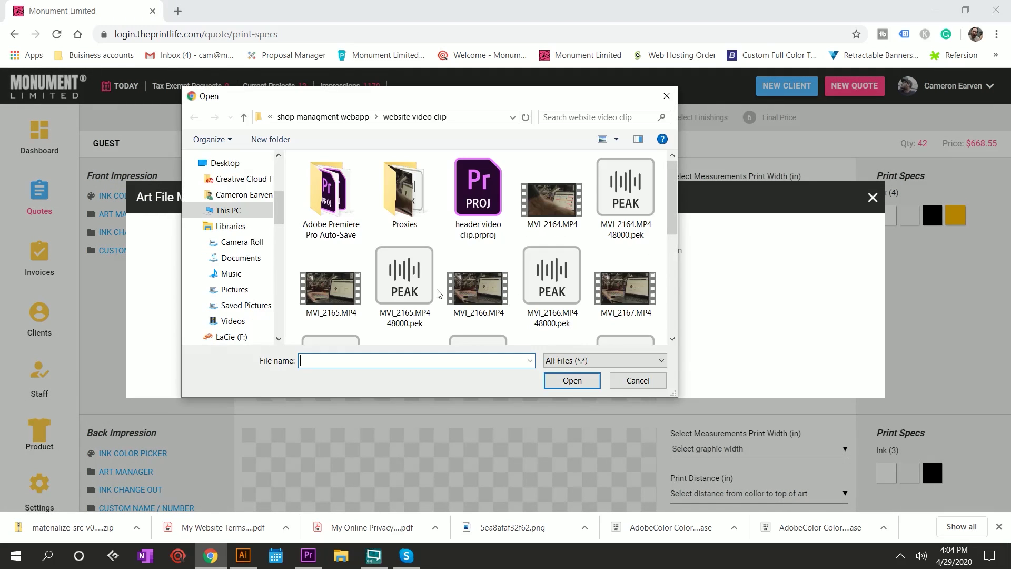
left_click(235, 195)
scroll(482, 247, "down", 2)
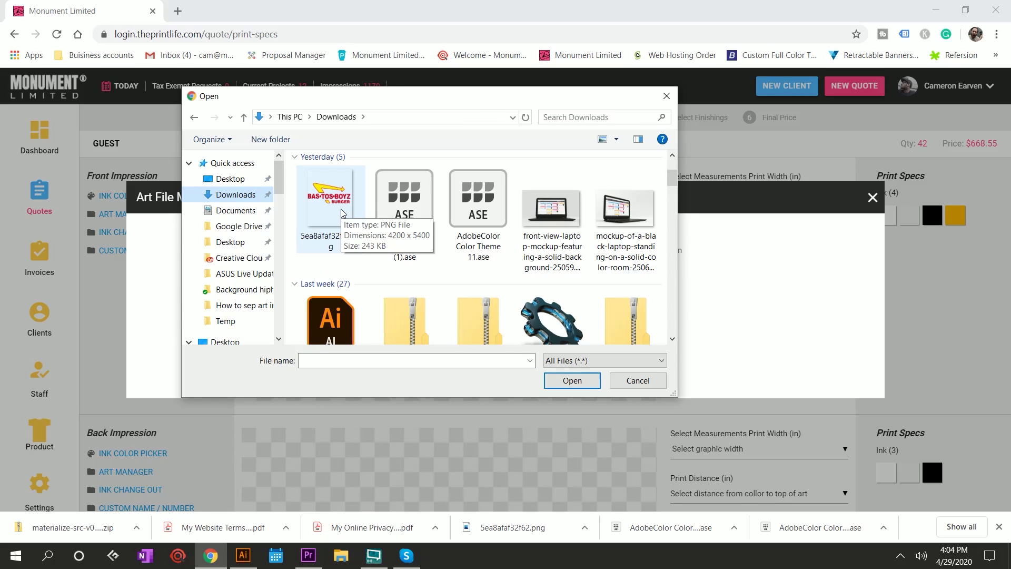
double_click(339, 195)
left_click(535, 397)
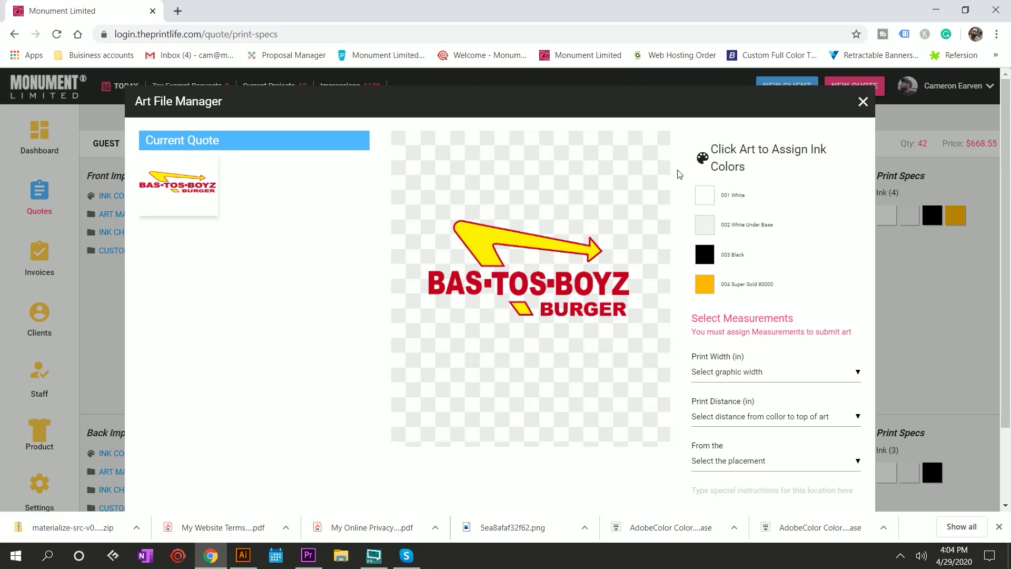
Replace the logo's 002 White Under Base ink with 01 Lemon Yellow
left_click(426, 210)
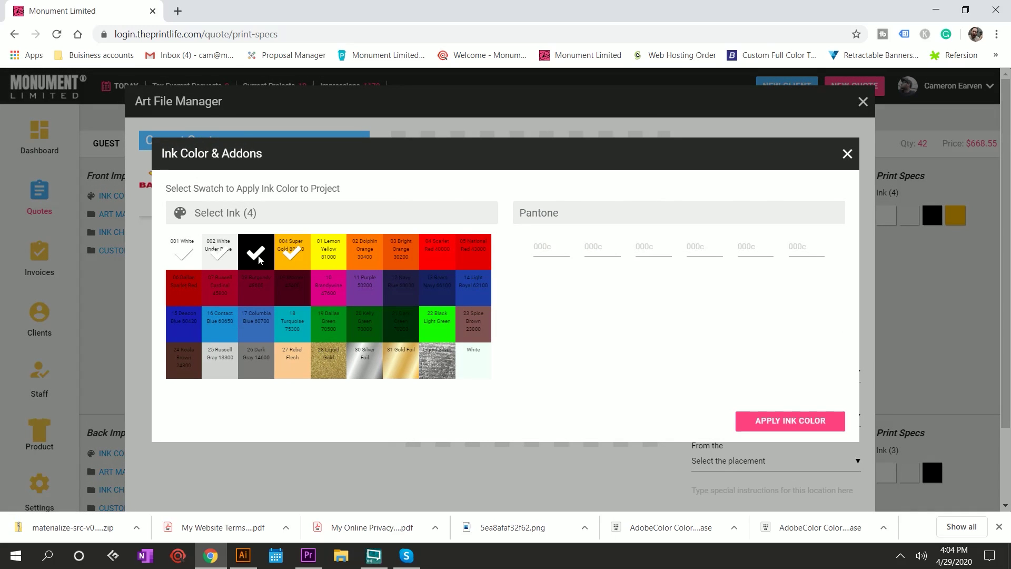
left_click(214, 255)
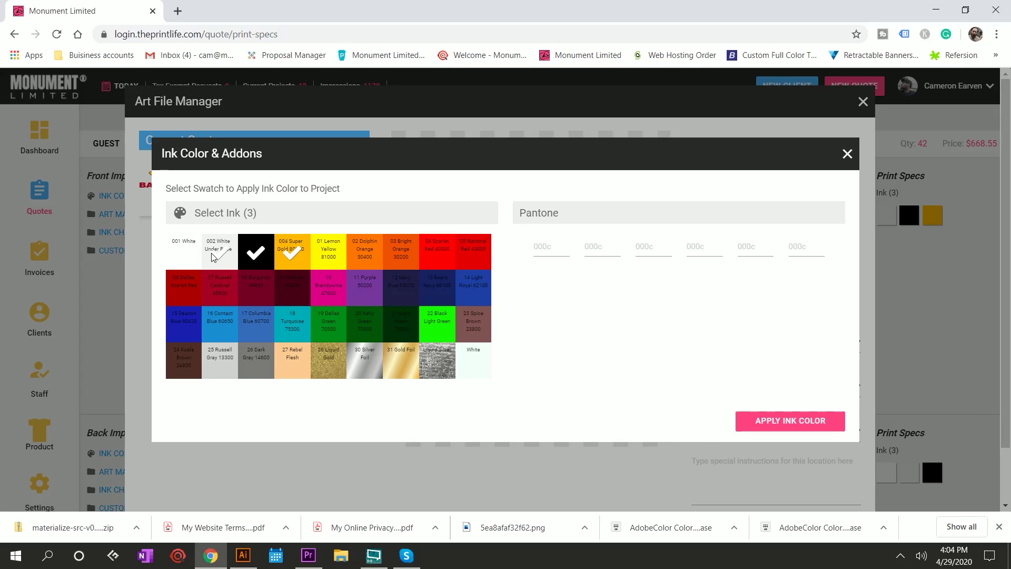
left_click(327, 256)
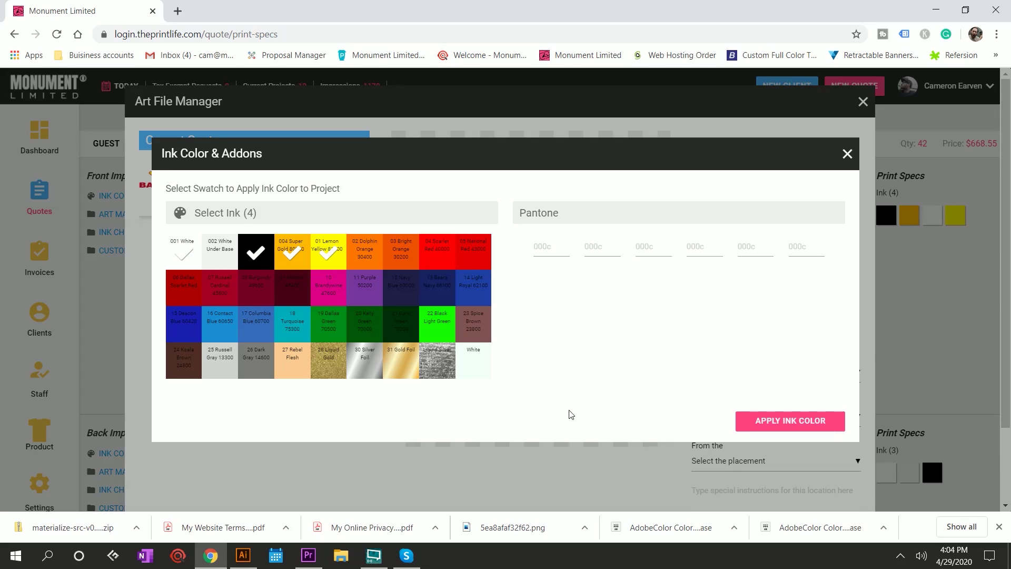
Apply the logo inks, swap Super Gold for Scarlet Red, and remove Black
left_click(790, 421)
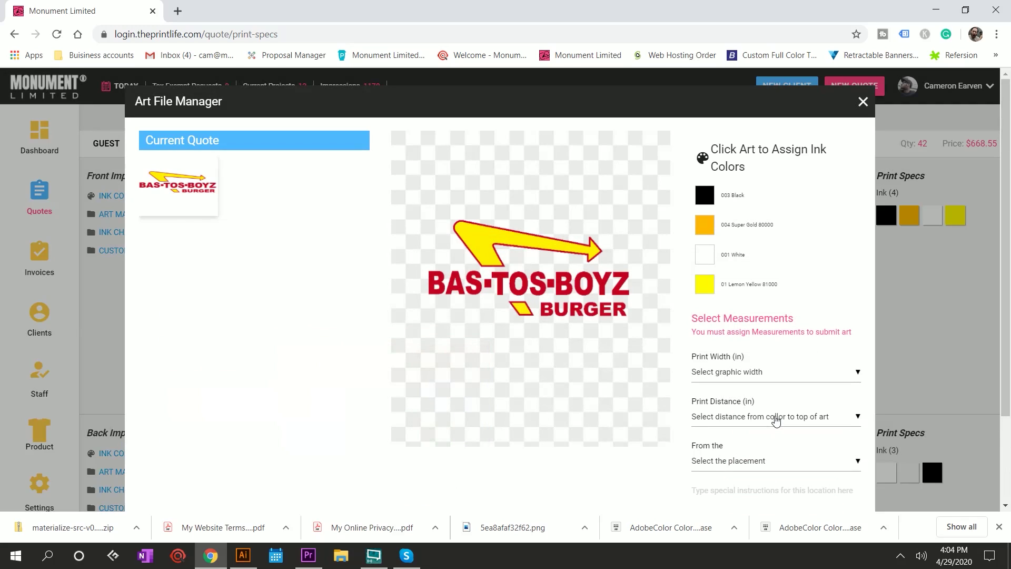
left_click(756, 157)
left_click(287, 257)
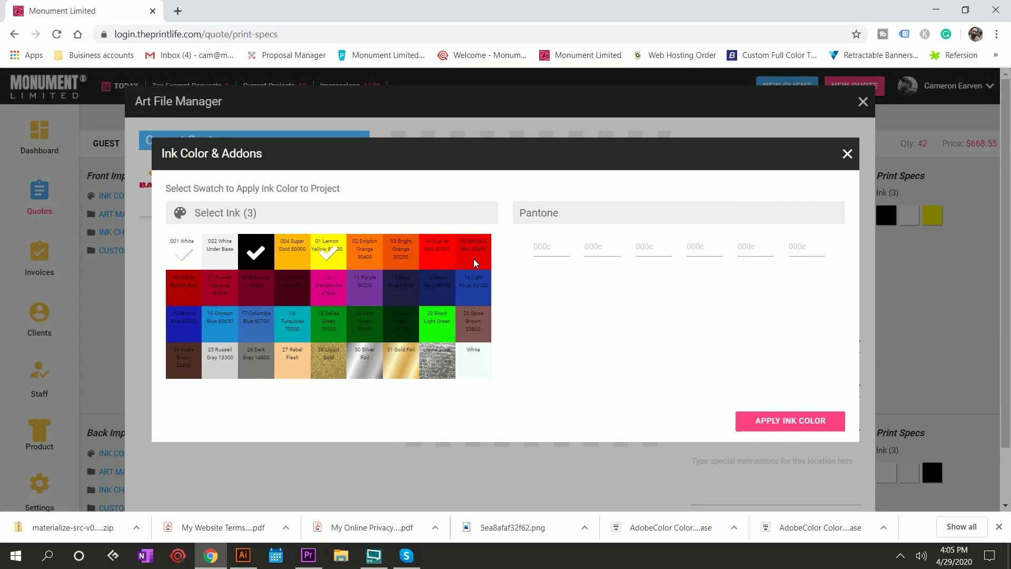
left_click(442, 255)
left_click(761, 428)
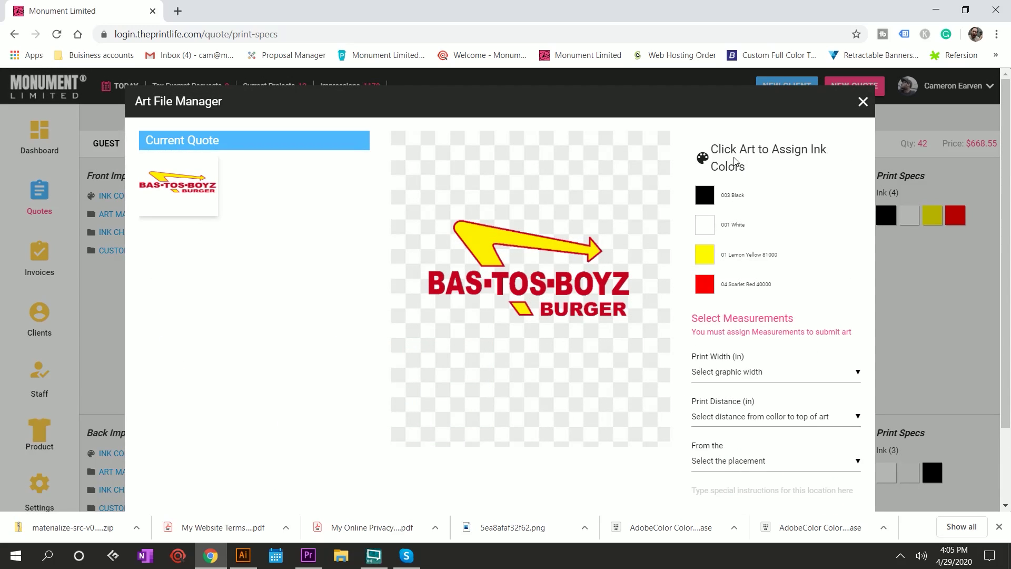
left_click(738, 169)
left_click(258, 258)
left_click(761, 428)
Size the logo 10 in wide, 3.5 in down at Center Chest, noting 'Make sure to print with underbase'
scroll(719, 279, "down", 1)
left_click(719, 279)
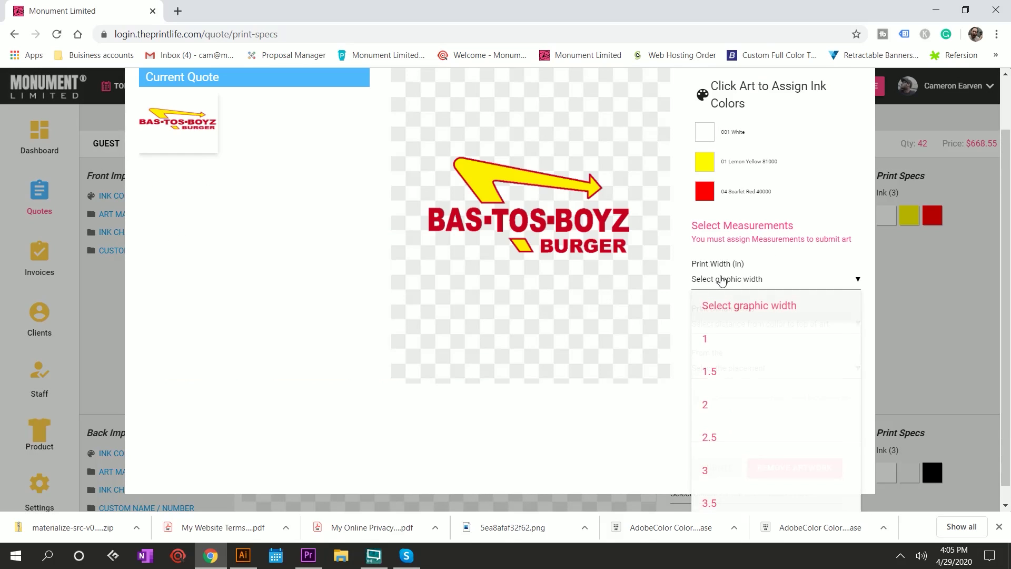
scroll(728, 325, "down", 1)
scroll(727, 337, "down", 6)
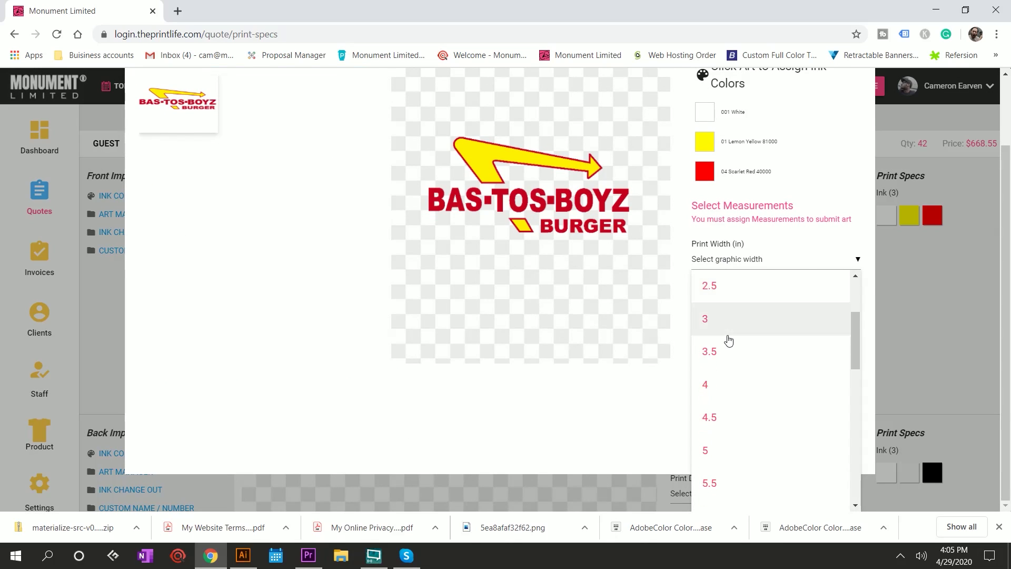
scroll(729, 340, "down", 5)
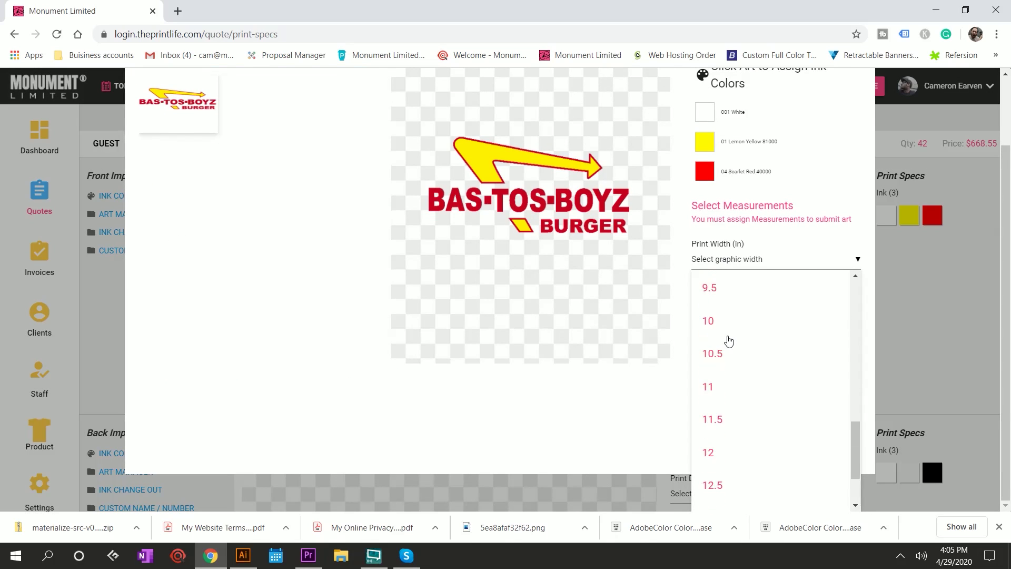
left_click(726, 323)
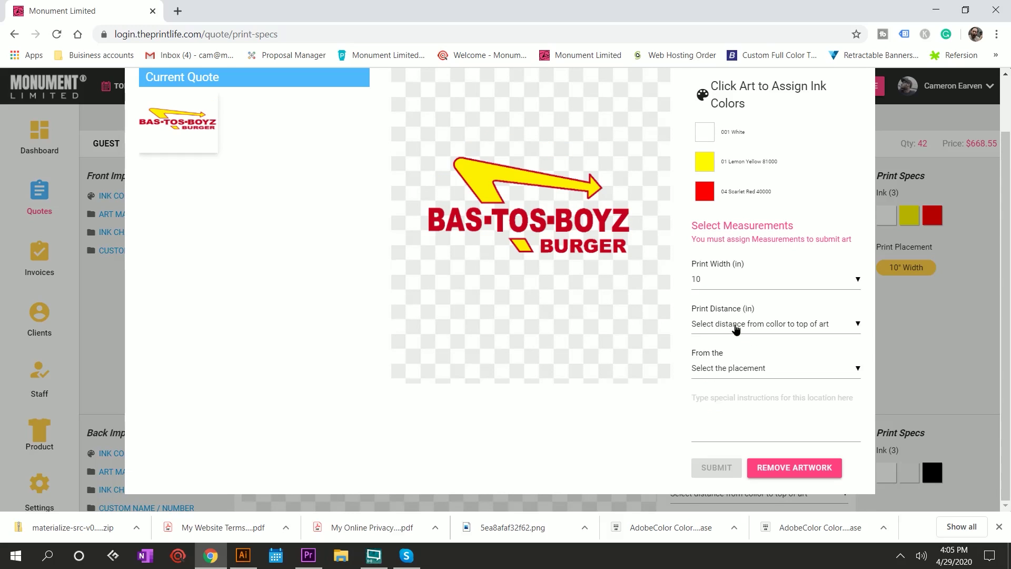
left_click(726, 324)
scroll(730, 358, "down", 3)
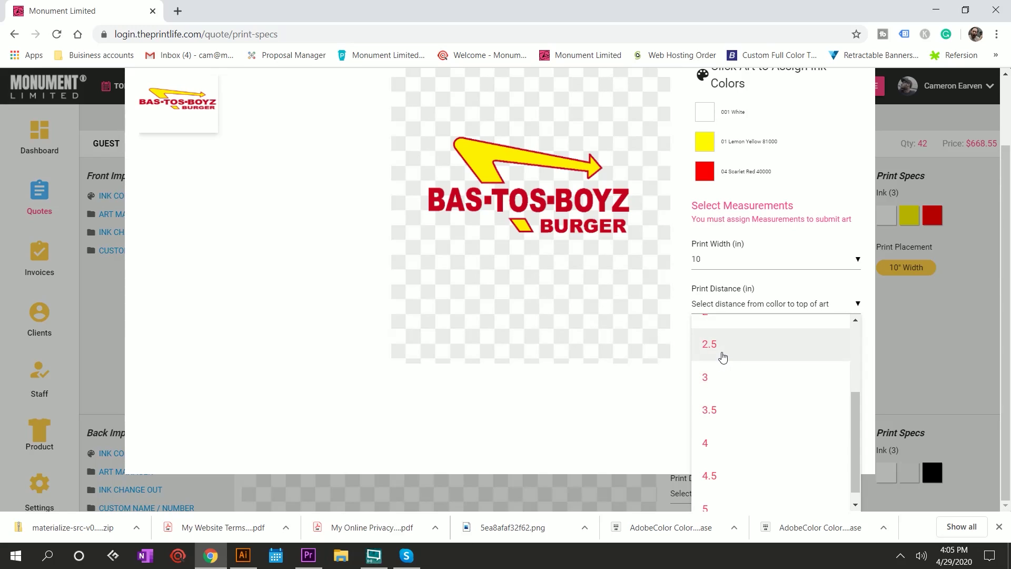
left_click(710, 410)
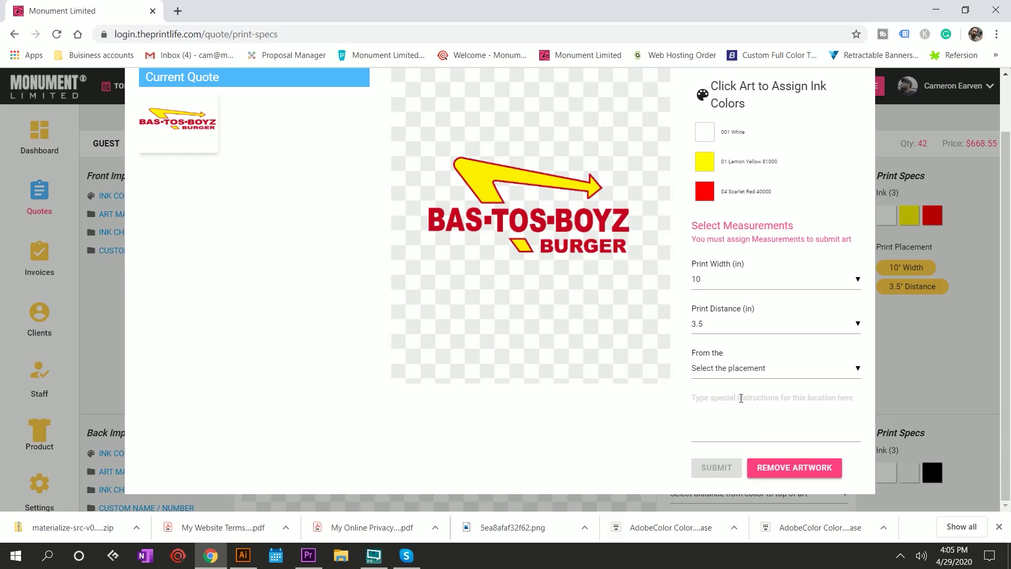
left_click(732, 373)
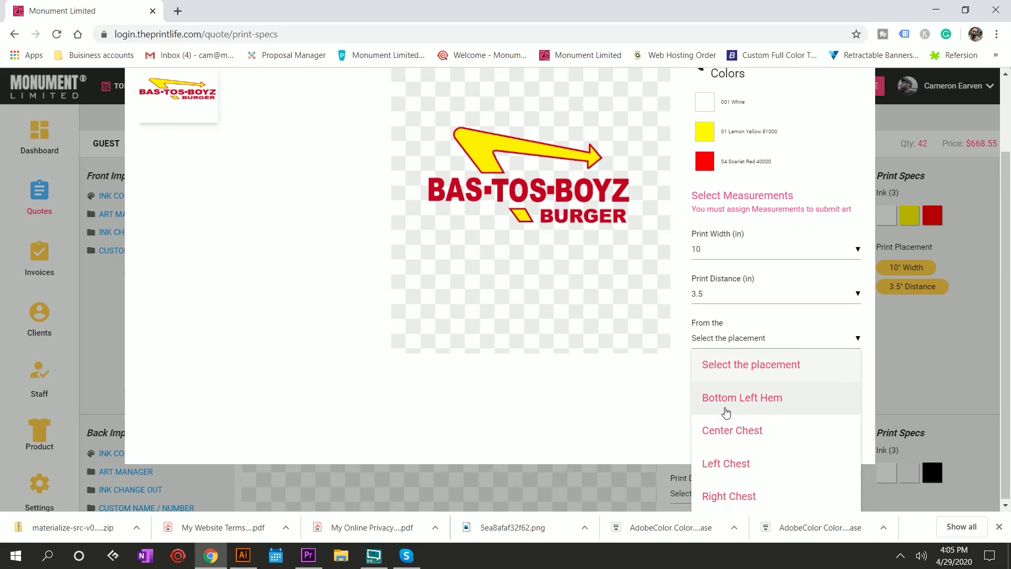
left_click(731, 437)
left_click(721, 417)
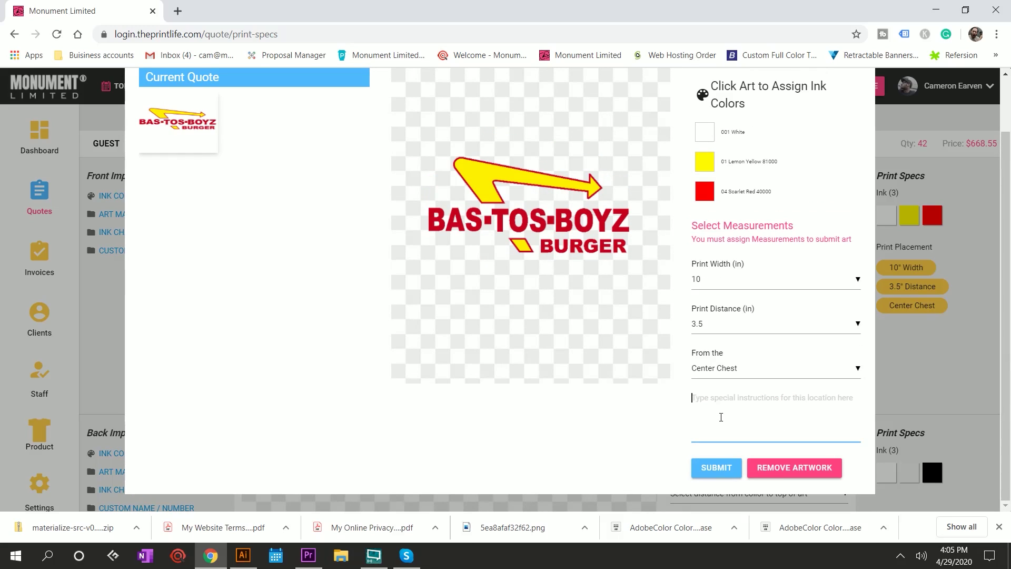
type("Make sure")
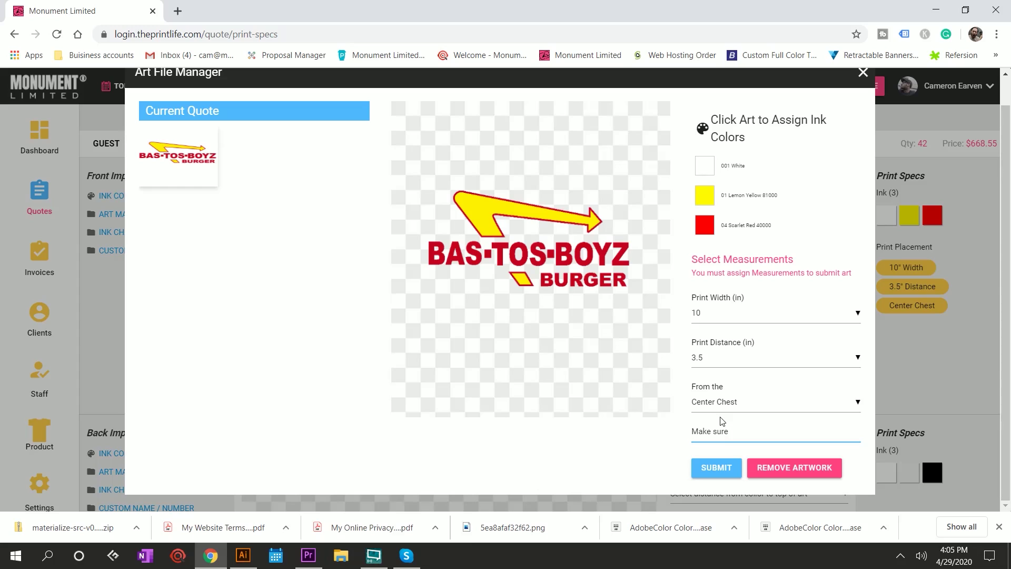
type(" to print with underbase")
Submit the front specs and set the back print 3.5 in wide, 2 in down
left_click(716, 467)
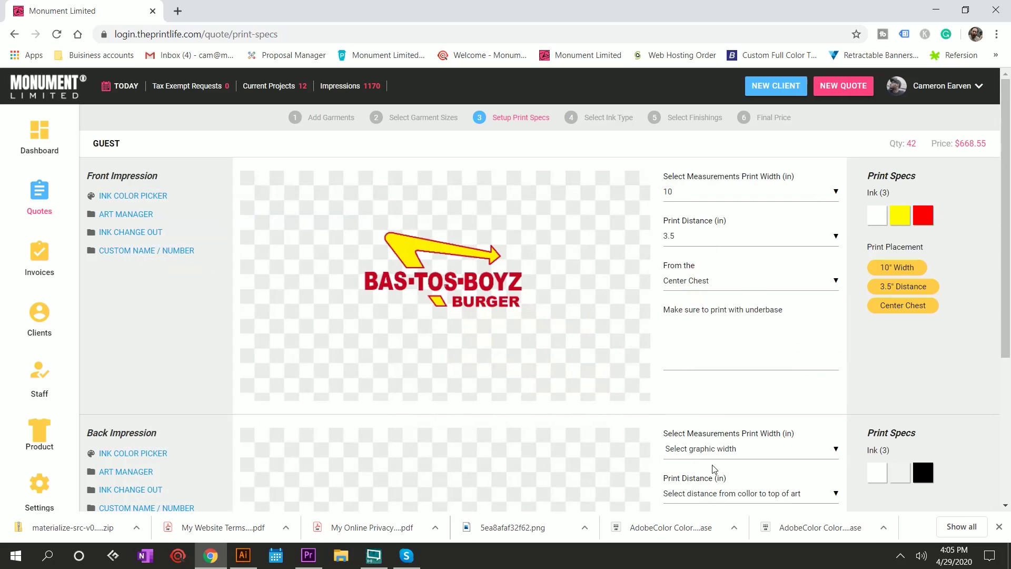
scroll(604, 285, "down", 3)
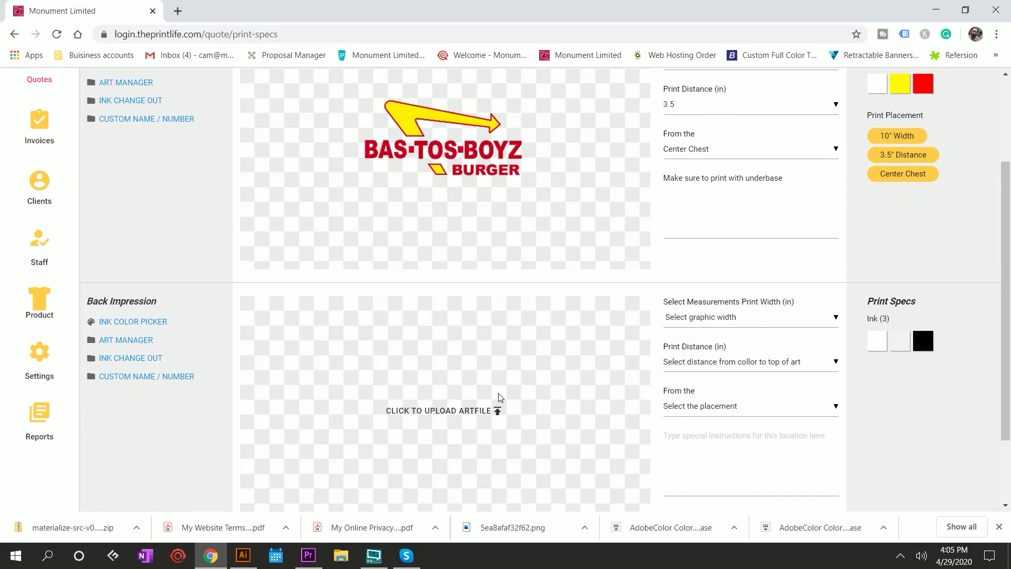
left_click(720, 318)
scroll(716, 371, "down", 4)
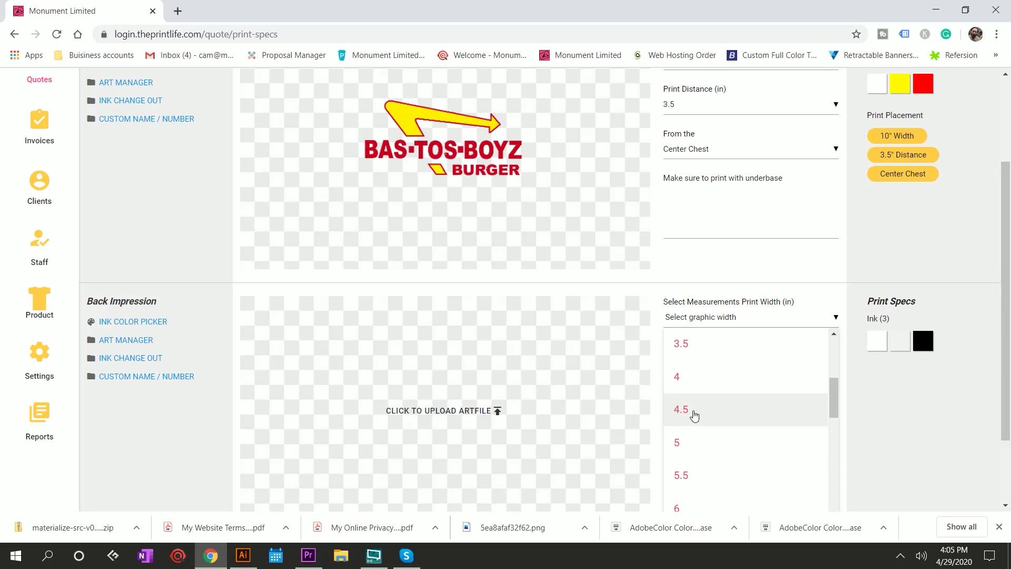
scroll(697, 384, "up", 2)
left_click(697, 403)
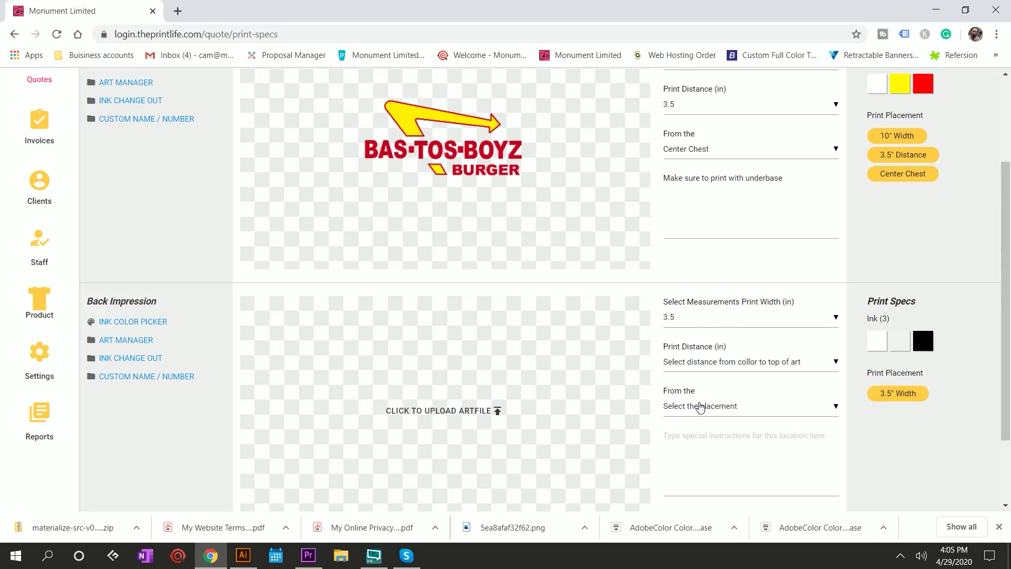
scroll(691, 421, "down", 3)
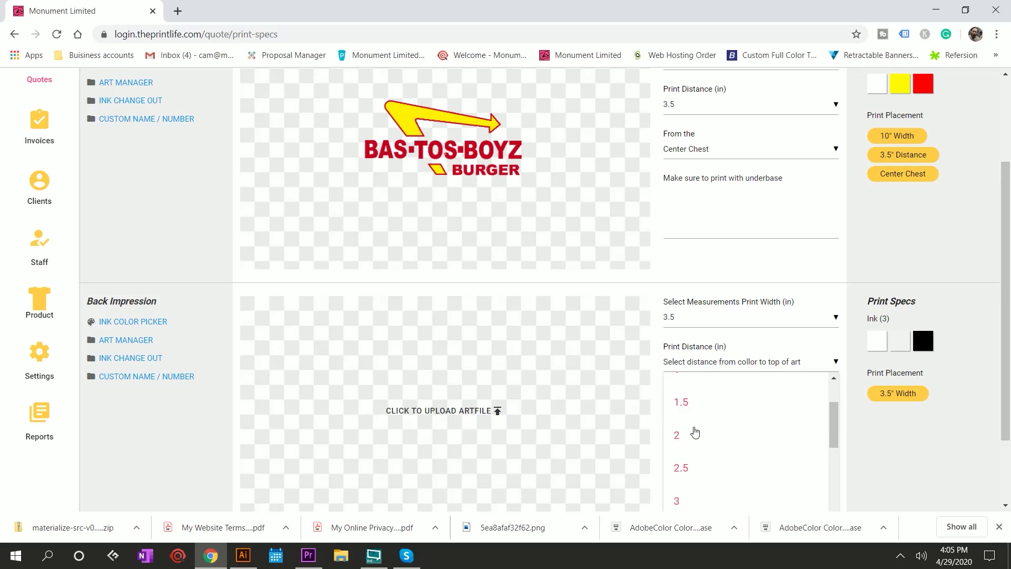
scroll(691, 436, "up", 2)
left_click(690, 435)
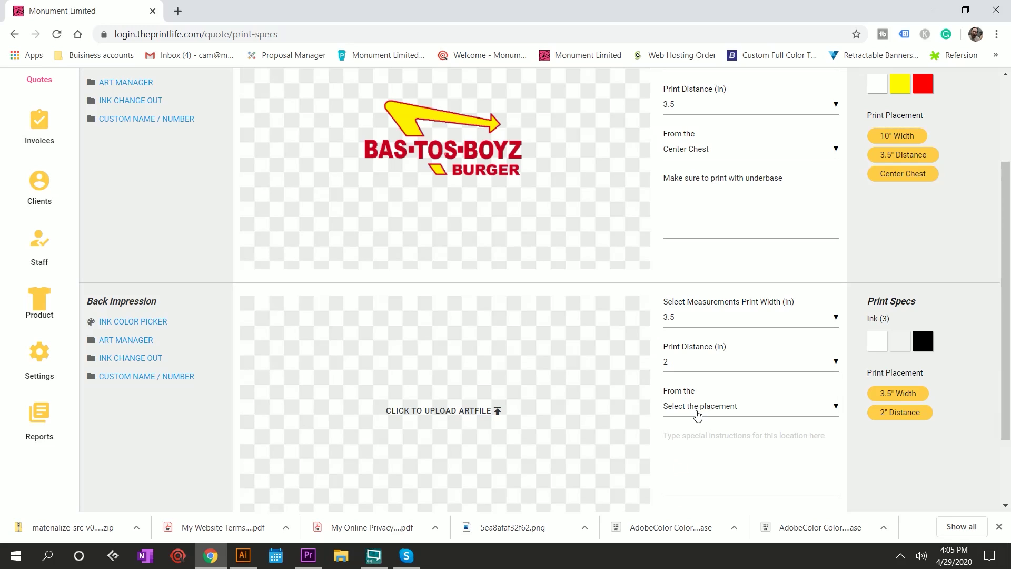
Measure the back print from Upper Neck with the note 'Art file coming soon'
left_click(697, 408)
left_click(690, 499)
scroll(648, 390, "down", 2)
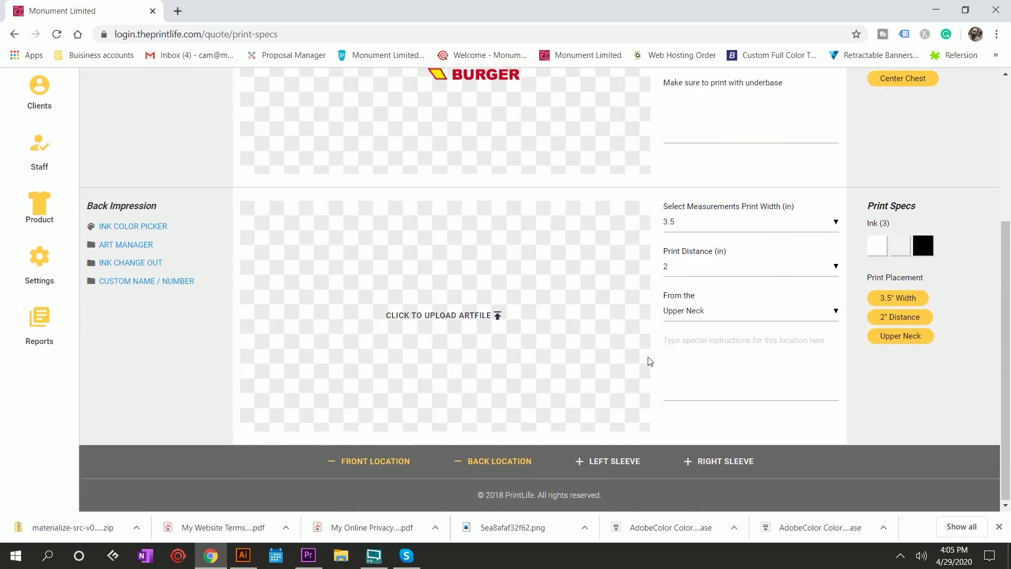
left_click(717, 345)
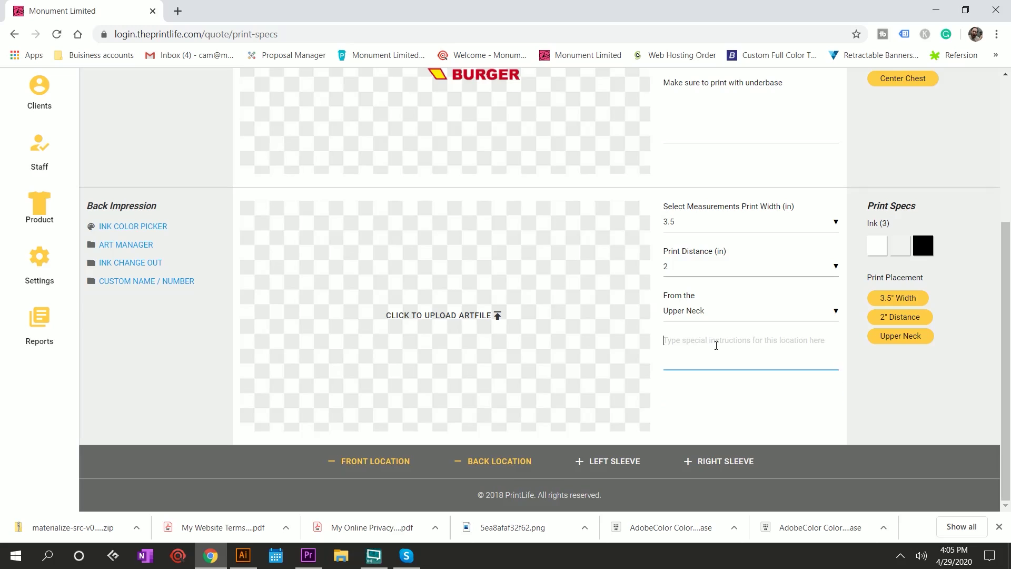
type("Art file c")
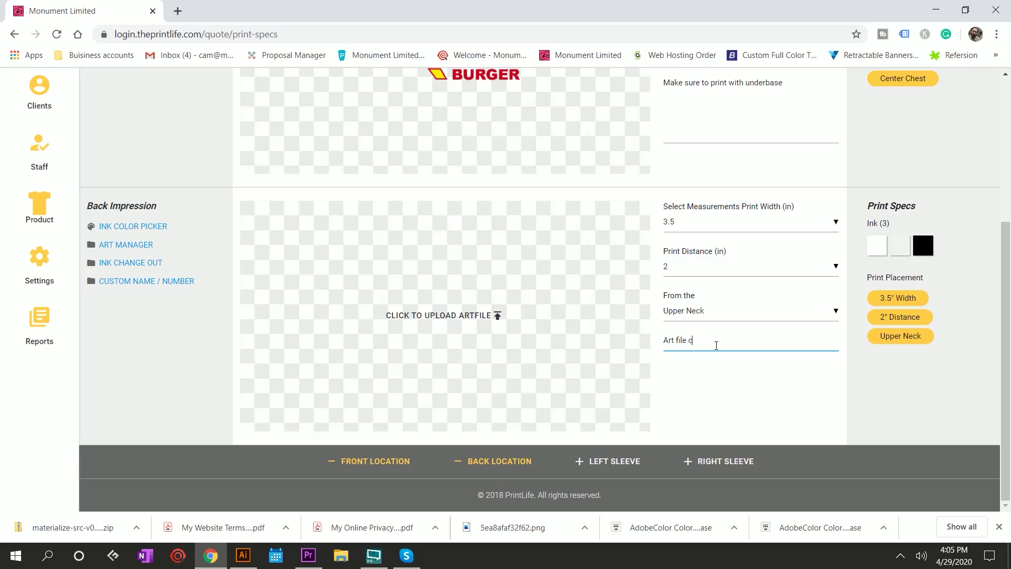
type("oming soon")
scroll(717, 363, "up", 5)
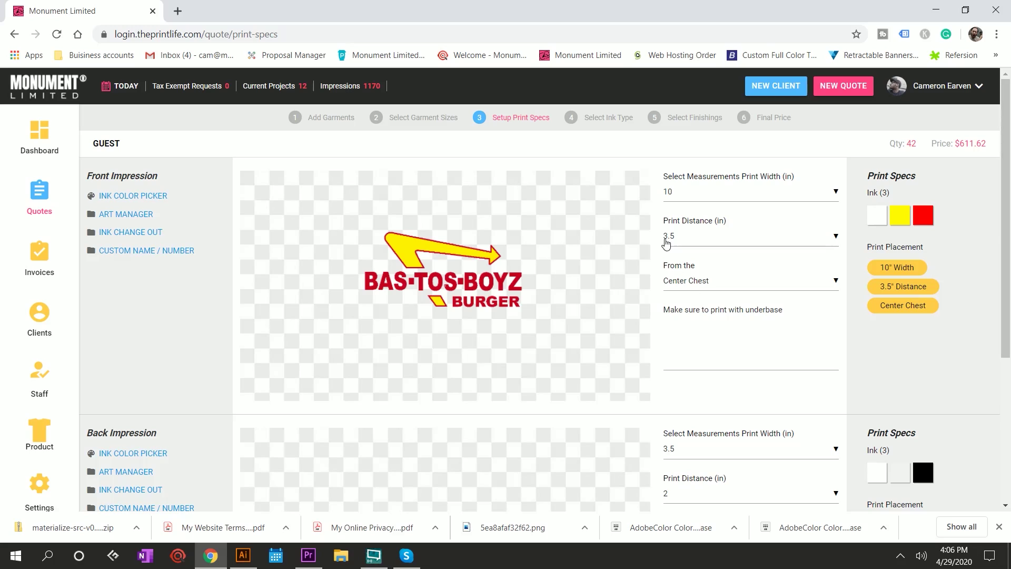
left_click(617, 120)
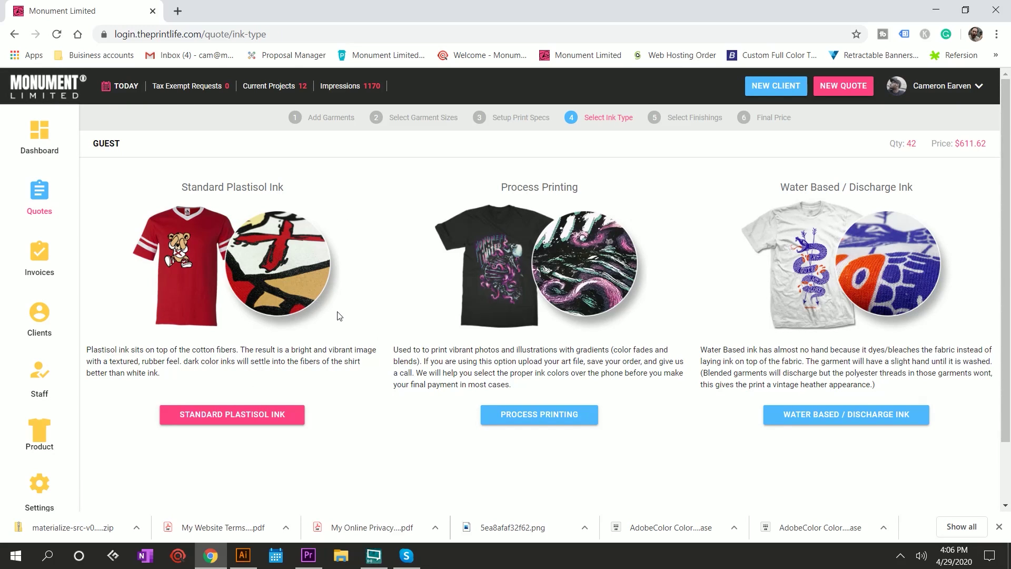
Choose Standard Plastisol Ink and move on to the finishing options
left_click(253, 421)
left_click(696, 119)
scroll(481, 216, "down", 3)
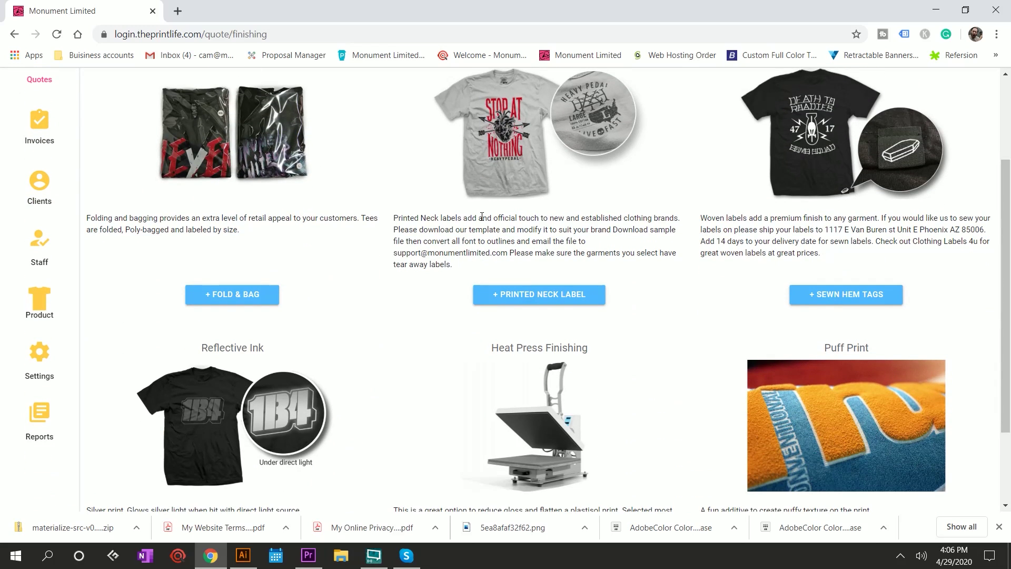
scroll(482, 216, "down", 4)
scroll(481, 216, "up", 7)
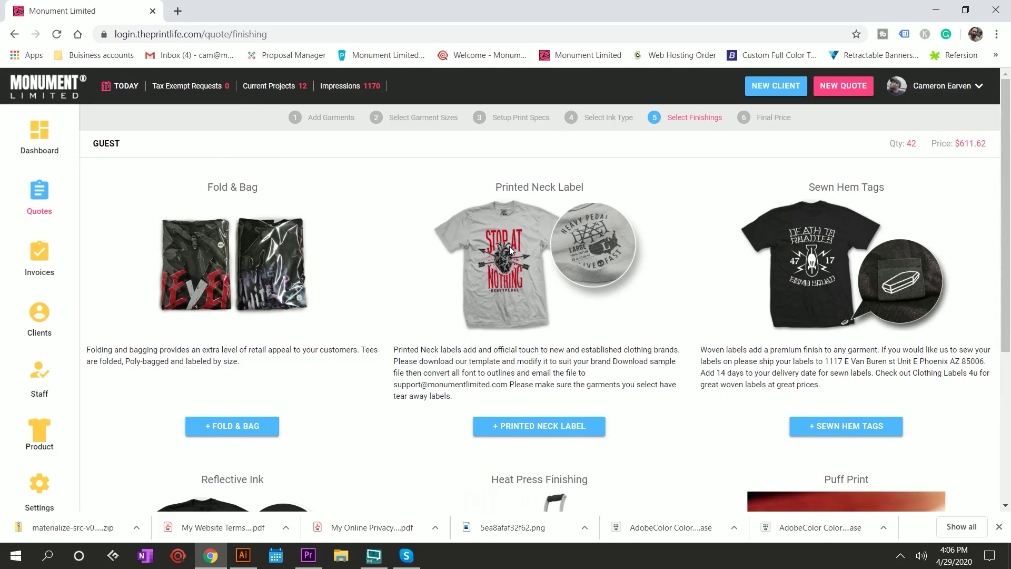
scroll(289, 260, "down", 5)
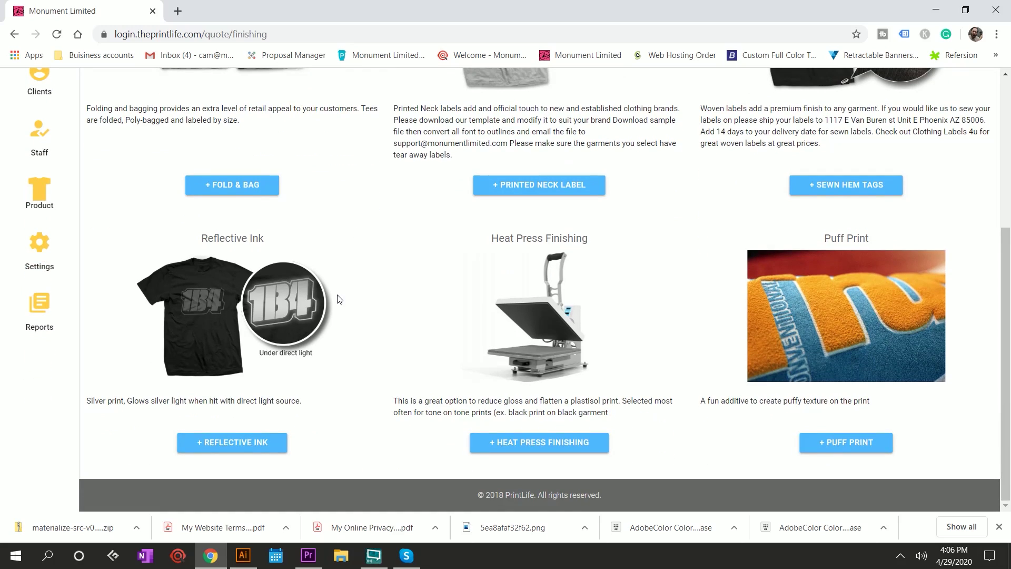
scroll(495, 302, "up", 2)
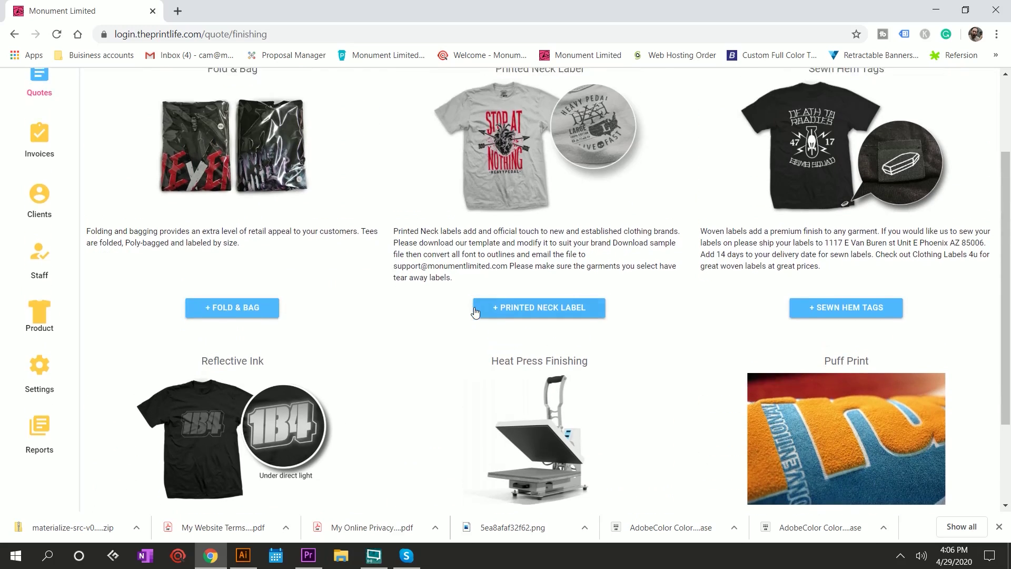
scroll(270, 288, "down", 2)
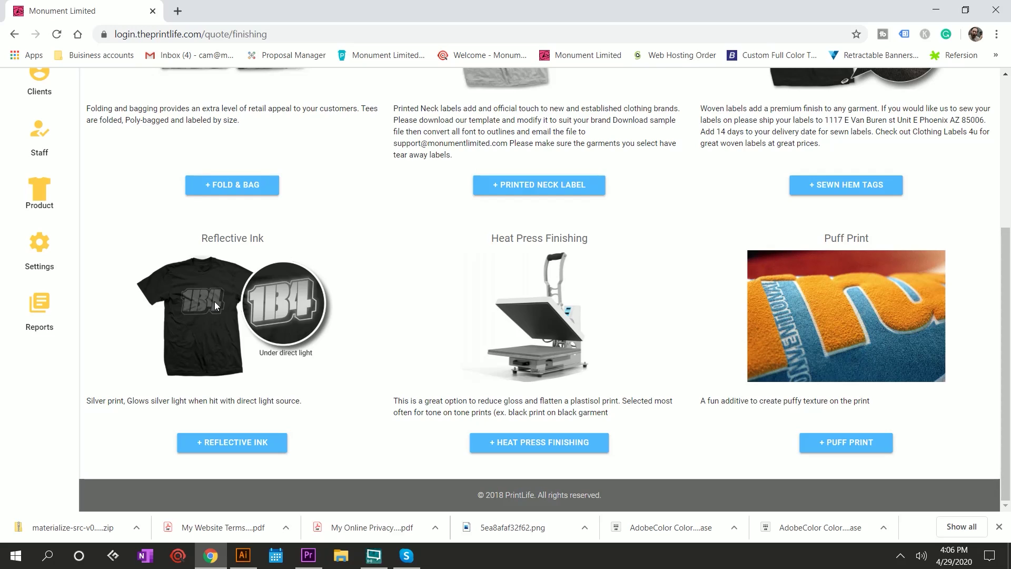
scroll(616, 345, "up", 3)
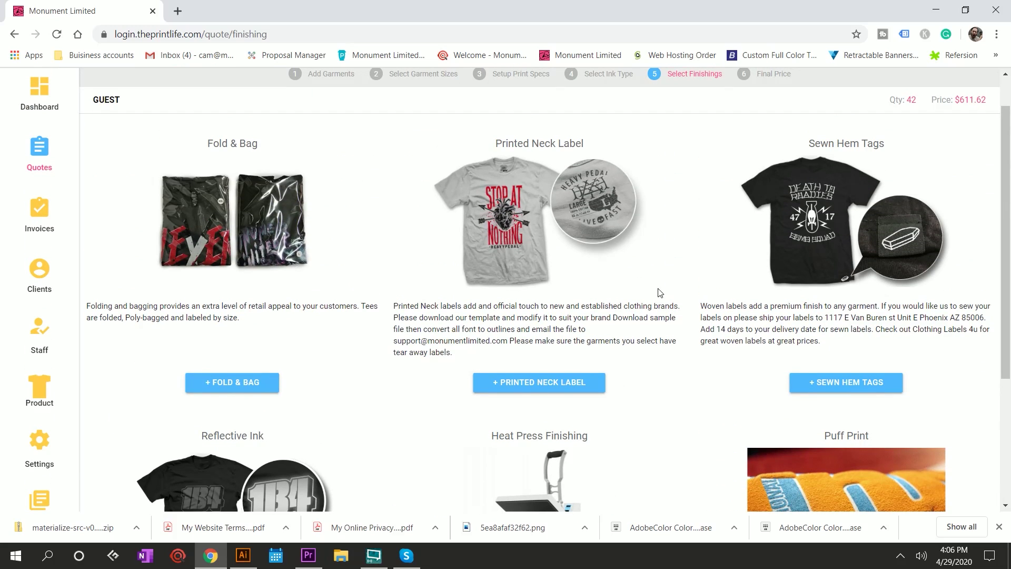
scroll(660, 293, "up", 1)
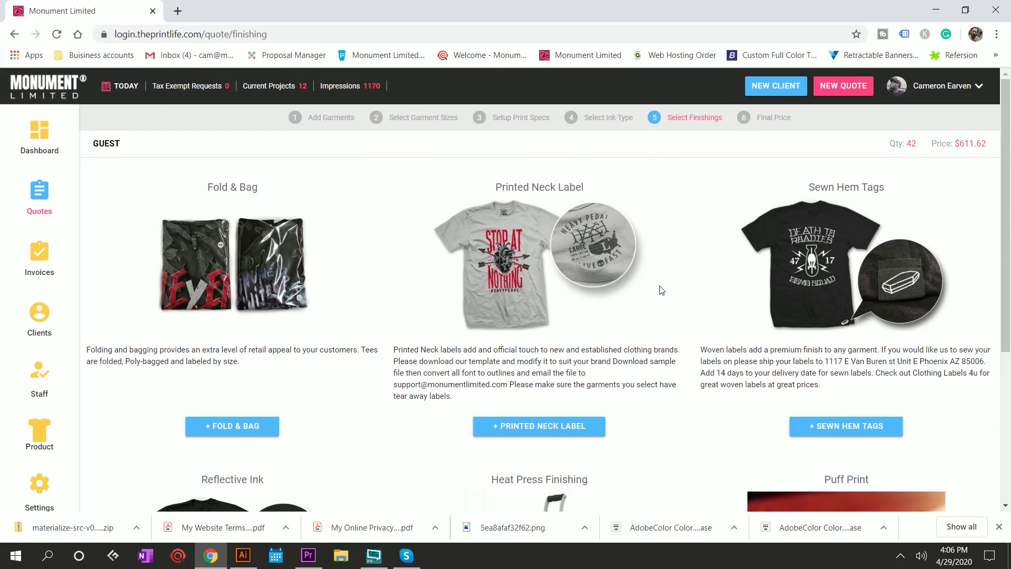
Add Fold & Bag and Printed Neck Label finishings, then view the $693.73 final price
left_click(232, 425)
scroll(421, 400, "down", 1)
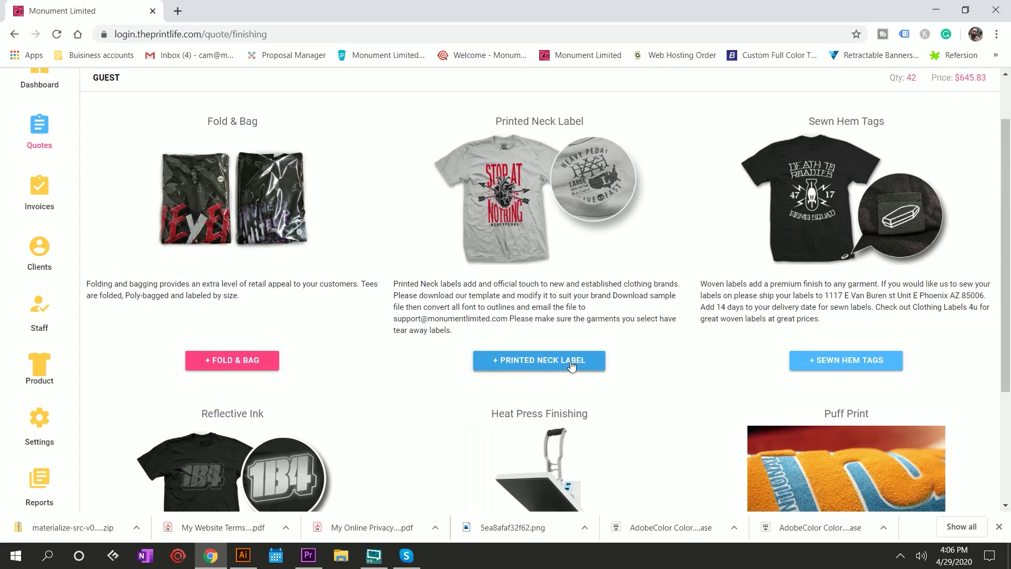
left_click(571, 364)
scroll(658, 242, "up", 1)
left_click(770, 120)
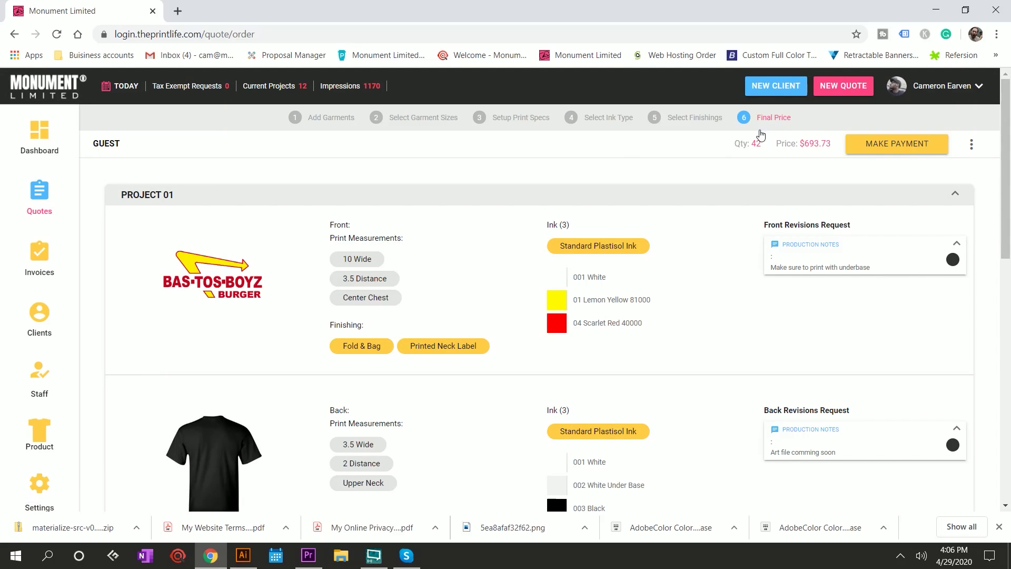
scroll(629, 209, "down", 1)
scroll(632, 214, "up", 1)
scroll(658, 219, "down", 2)
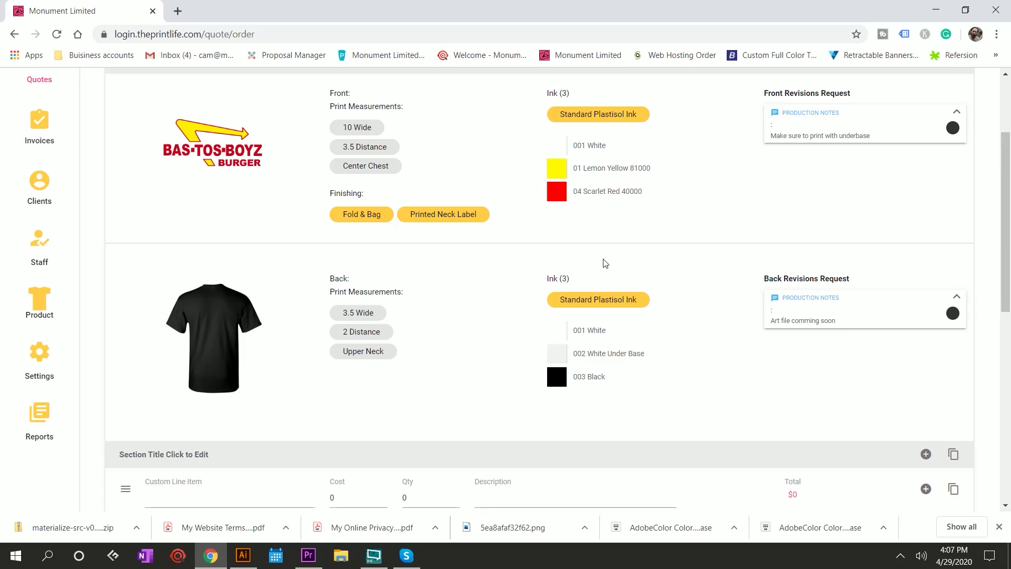
scroll(596, 234, "down", 1)
scroll(596, 235, "up", 3)
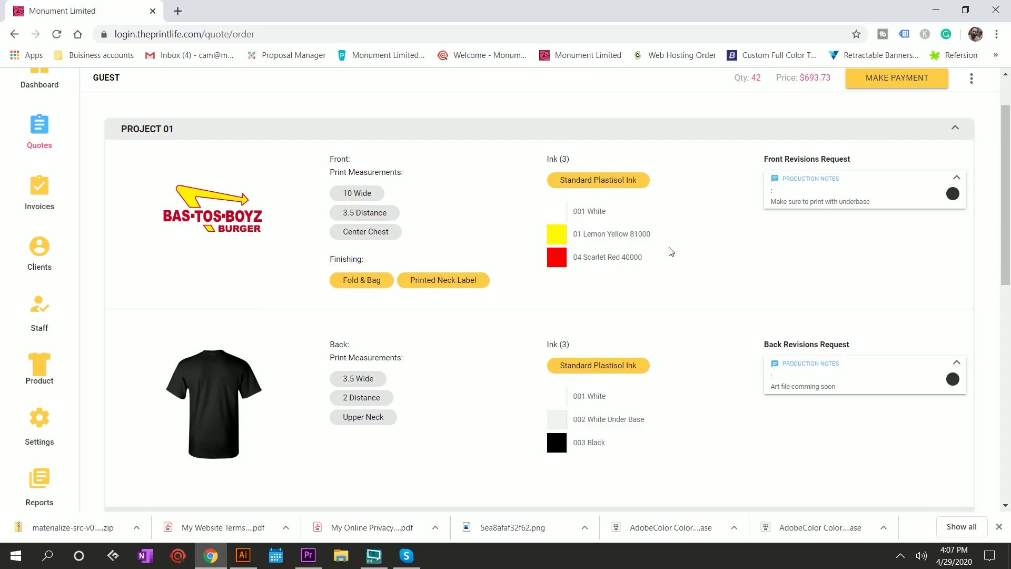
scroll(670, 251, "up", 2)
scroll(368, 162, "down", 7)
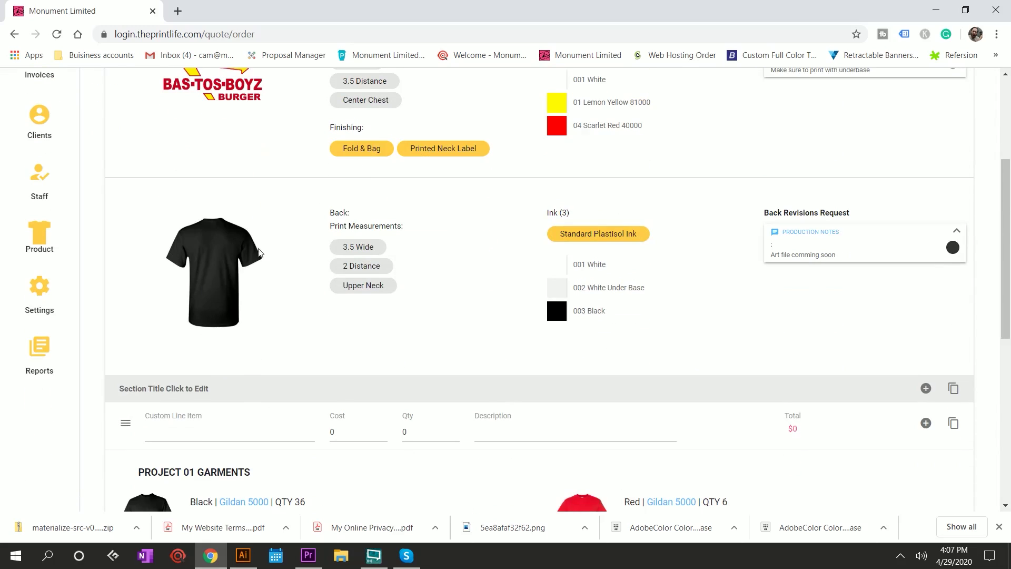
left_click(202, 236)
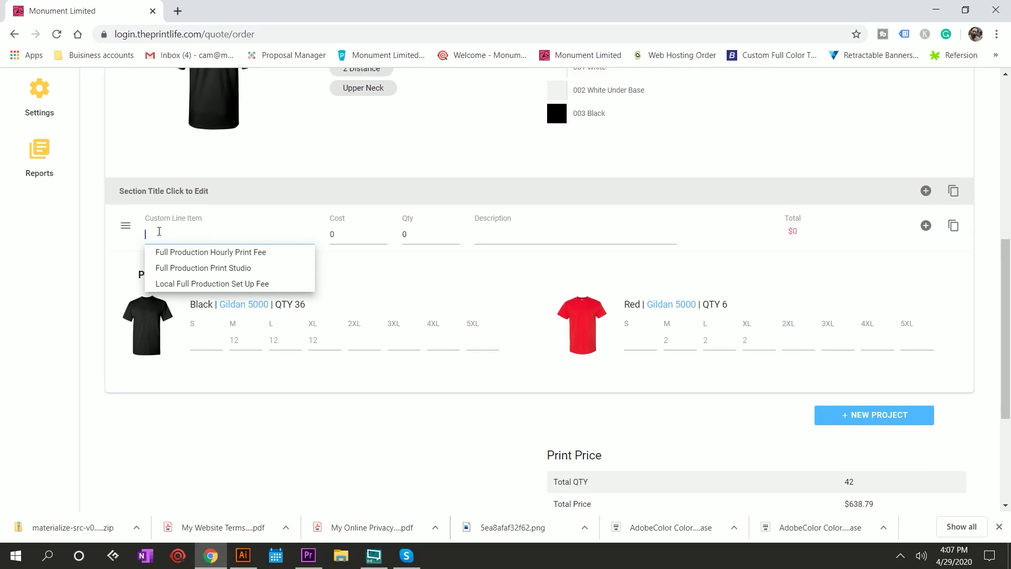
Add a '5x5 emb' line item at 1.99, quantity 42, described 'small emb on sleev'
type("5x5")
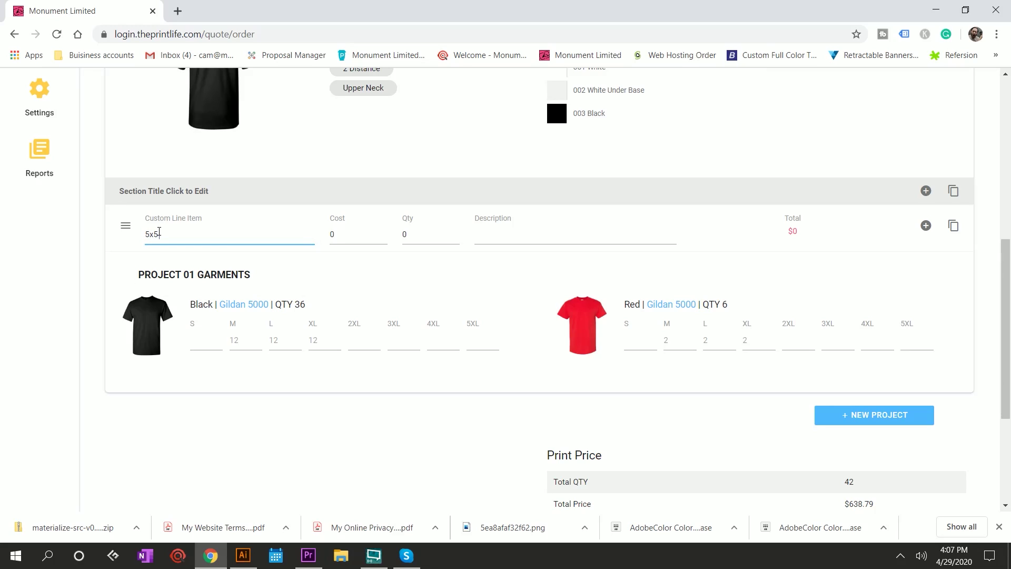
type(" emb")
key("Tab")
type("1.99")
key("Tab")
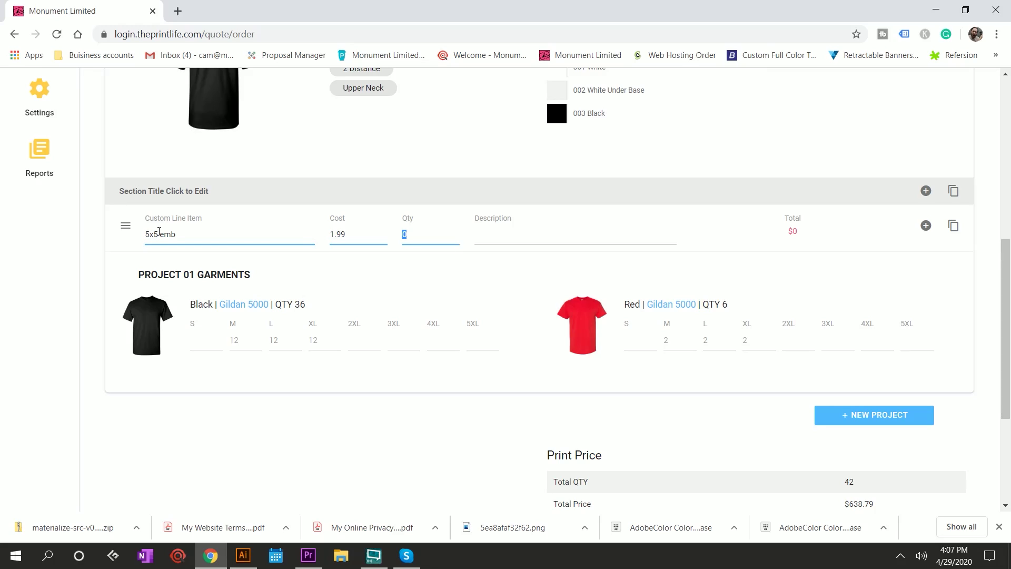
scroll(377, 344, "down", 4)
scroll(377, 343, "up", 6)
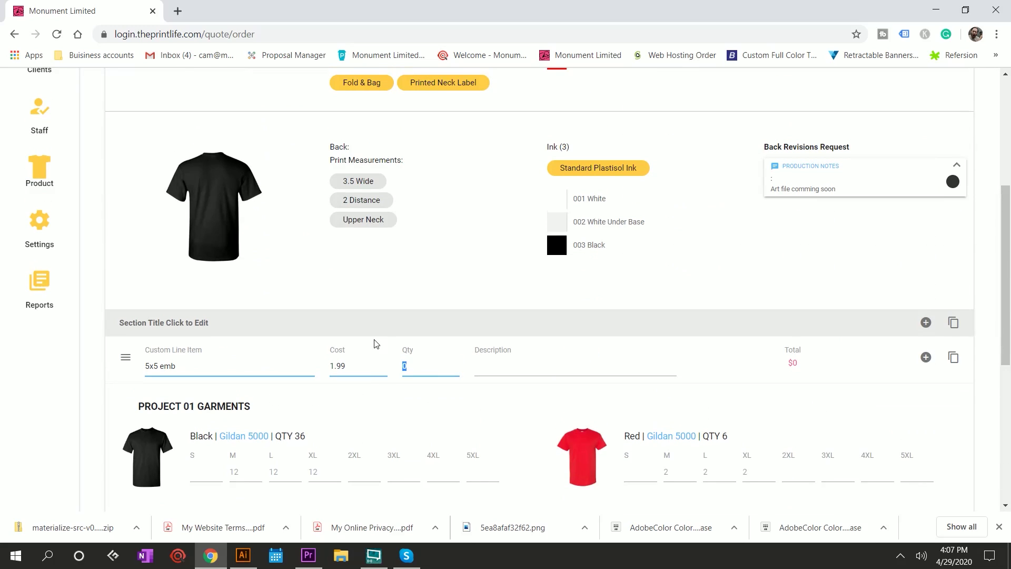
type("42")
left_click(504, 372)
type("small emb on sleeve")
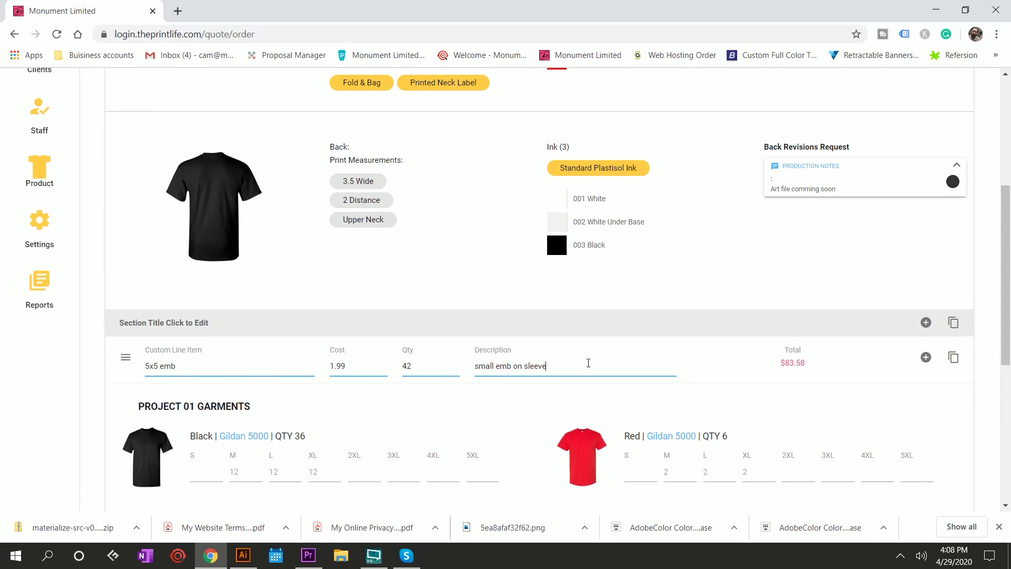
scroll(602, 373, "up", 5)
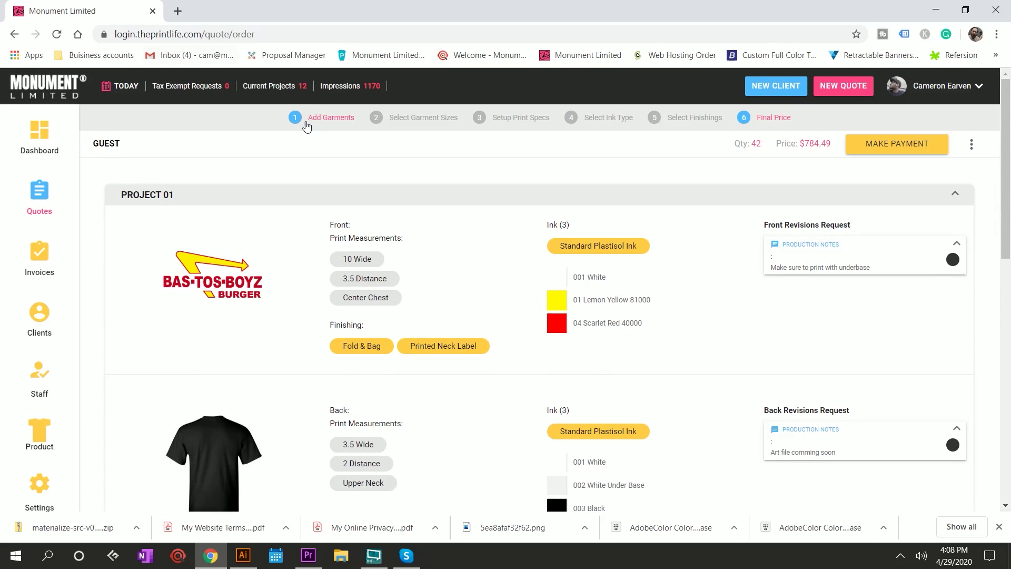
scroll(482, 347, "down", 5)
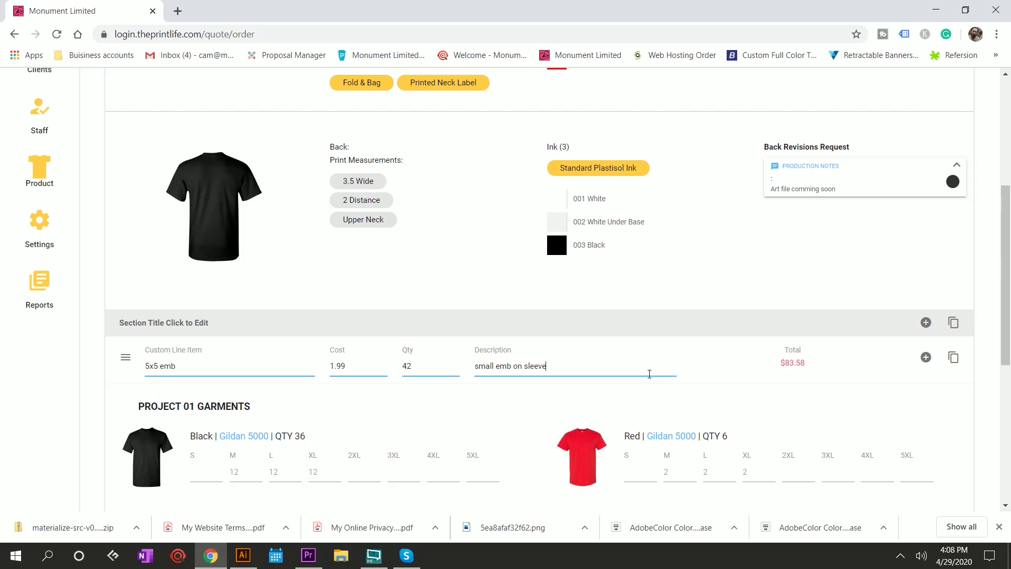
scroll(649, 374, "up", 5)
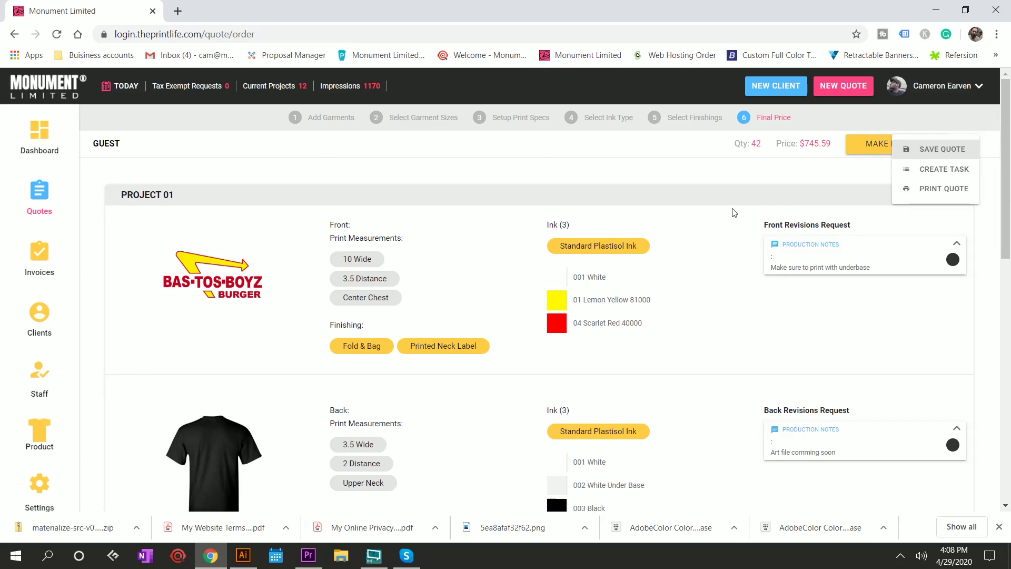
Save the quote by searching for the existing client and assigning it to them
left_click(940, 149)
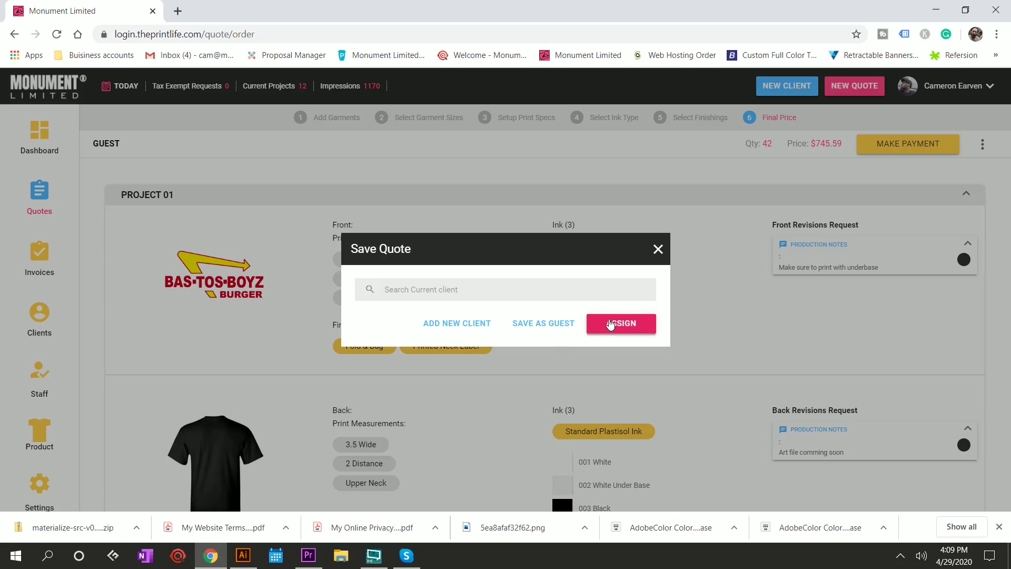
left_click(470, 290)
type("cam e")
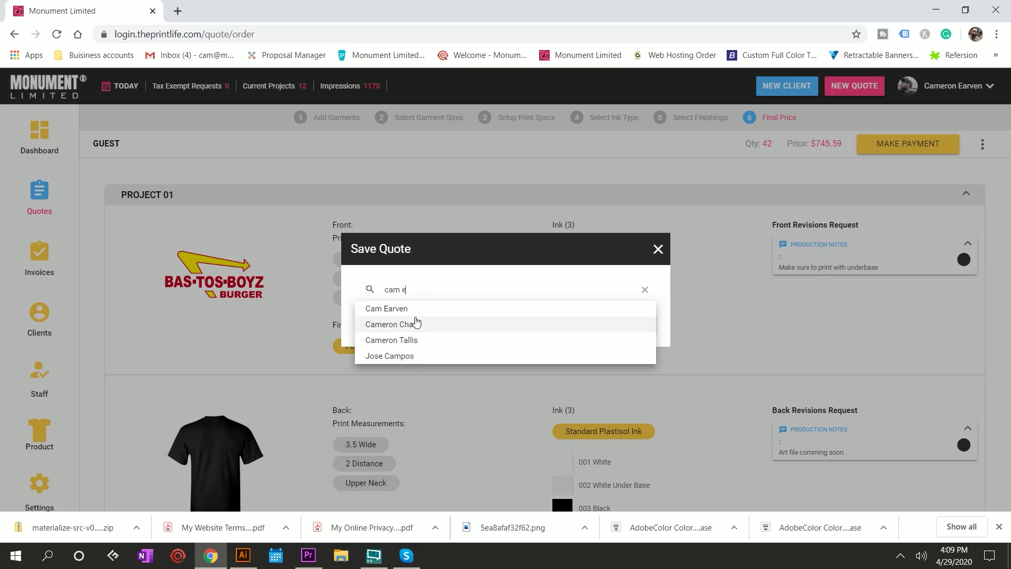
left_click(413, 310)
left_click(607, 325)
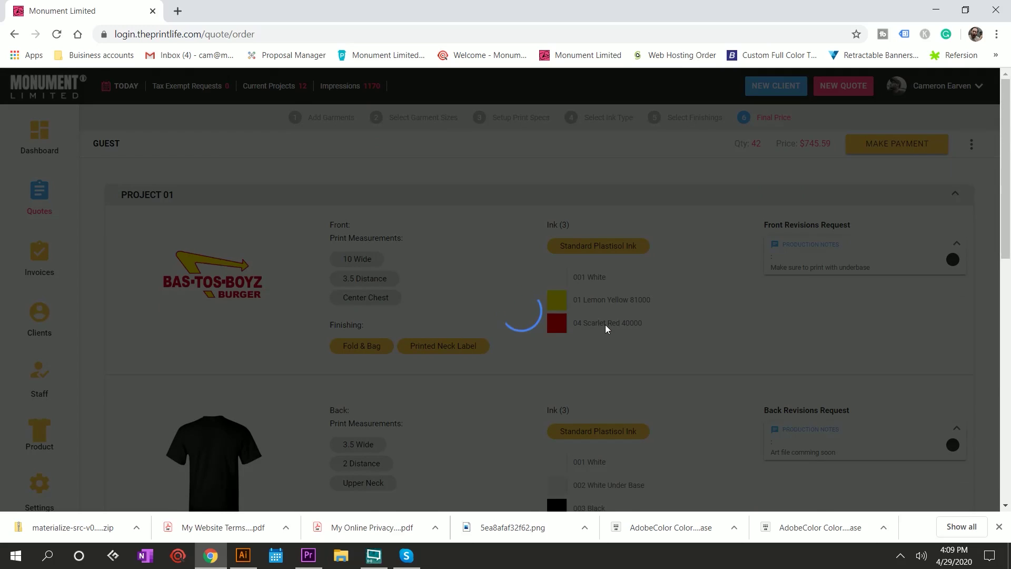
scroll(736, 276, "down", 5)
scroll(629, 292, "down", 3)
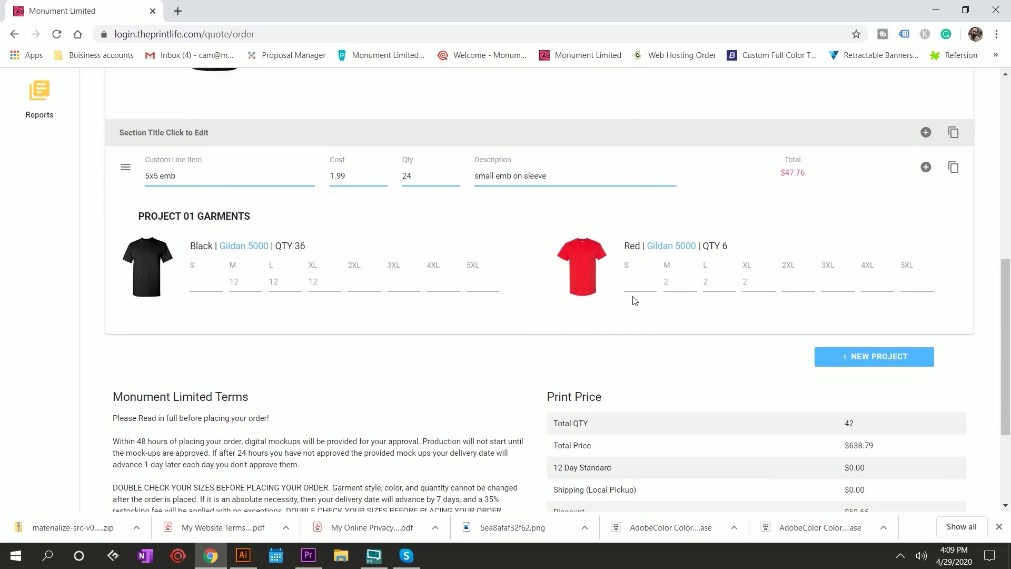
scroll(634, 296, "up", 9)
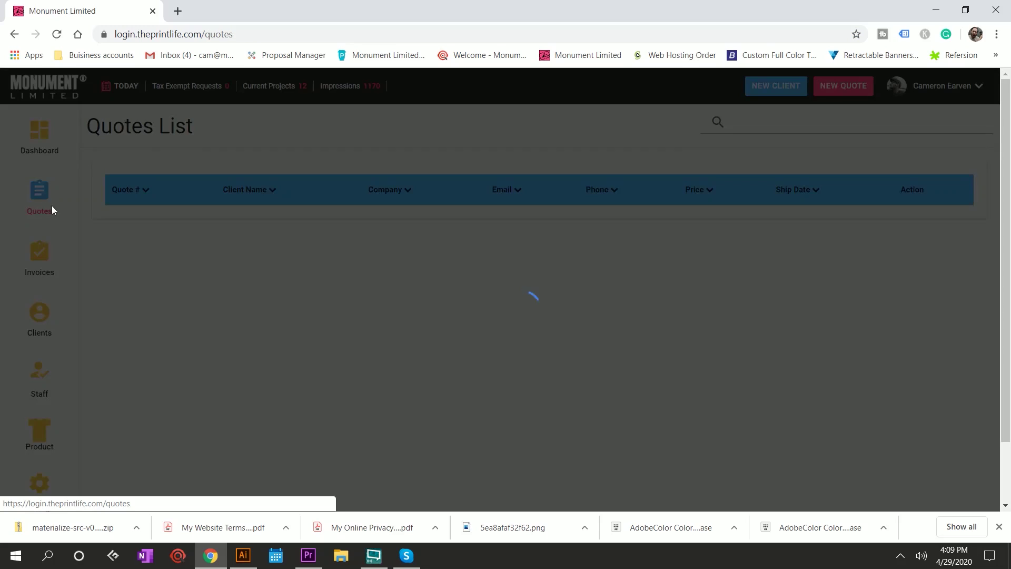
Open the saved quote, start Make Payment, and assign the client
left_click(136, 222)
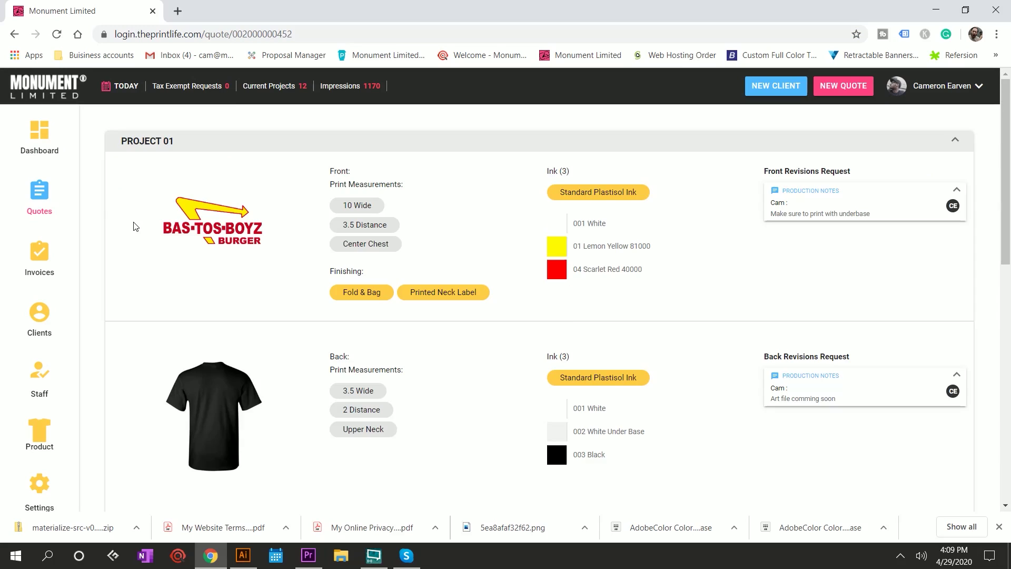
scroll(638, 262, "down", 5)
scroll(638, 263, "up", 5)
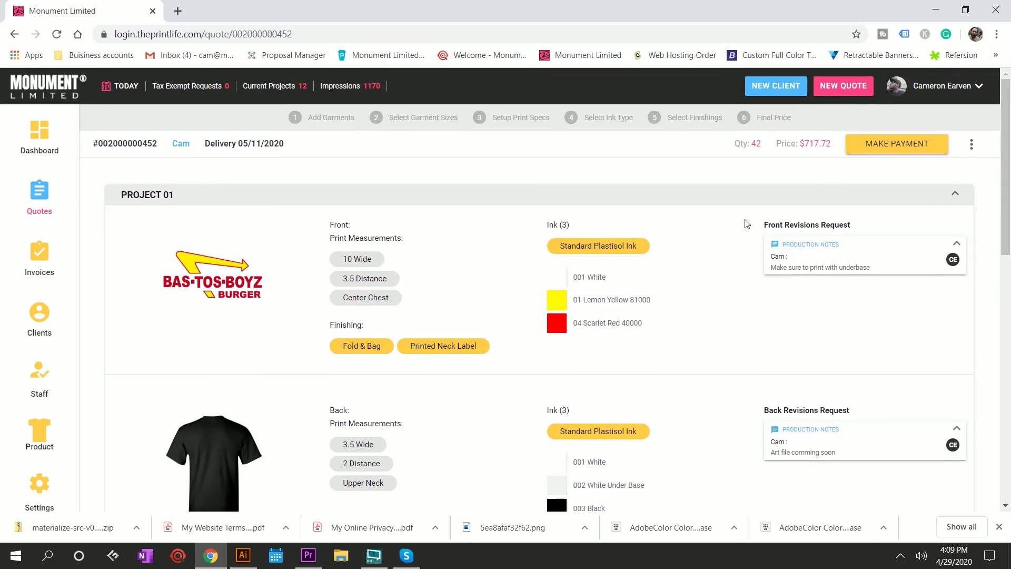
left_click(868, 148)
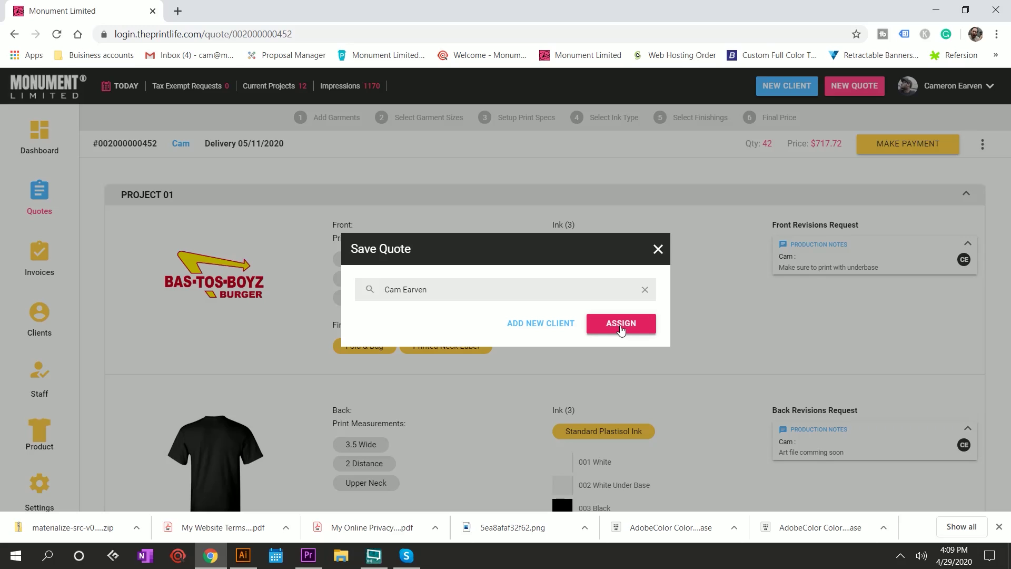
left_click(621, 323)
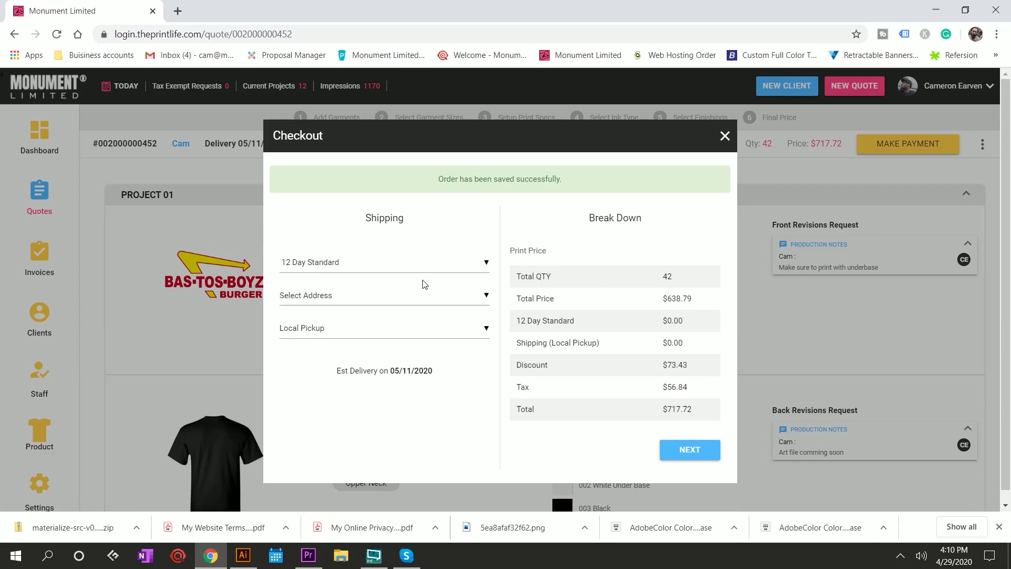
Keep 12 Day Standard turnaround and select the client's shipping address
left_click(417, 242)
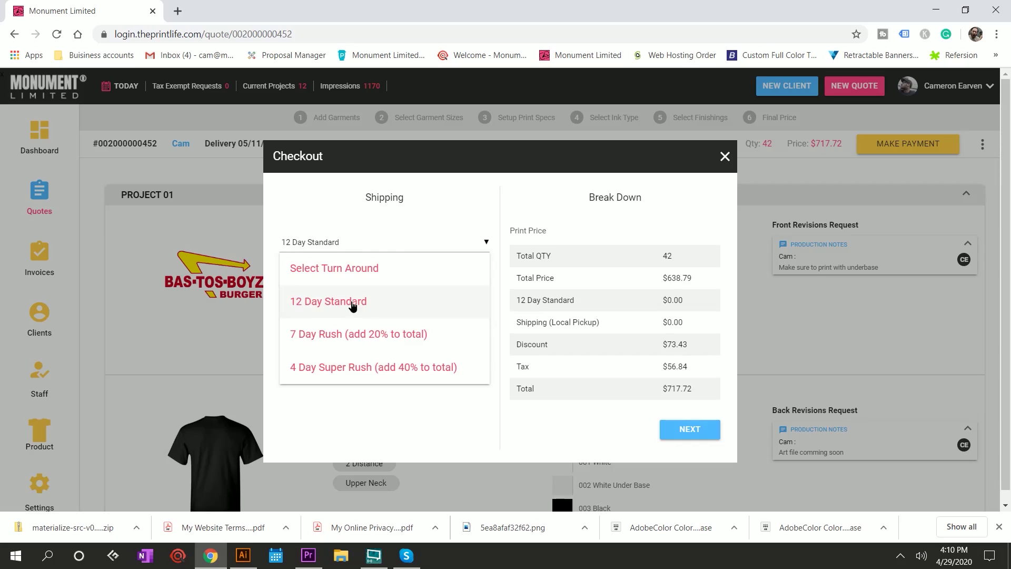
left_click(353, 303)
left_click(379, 279)
left_click(343, 338)
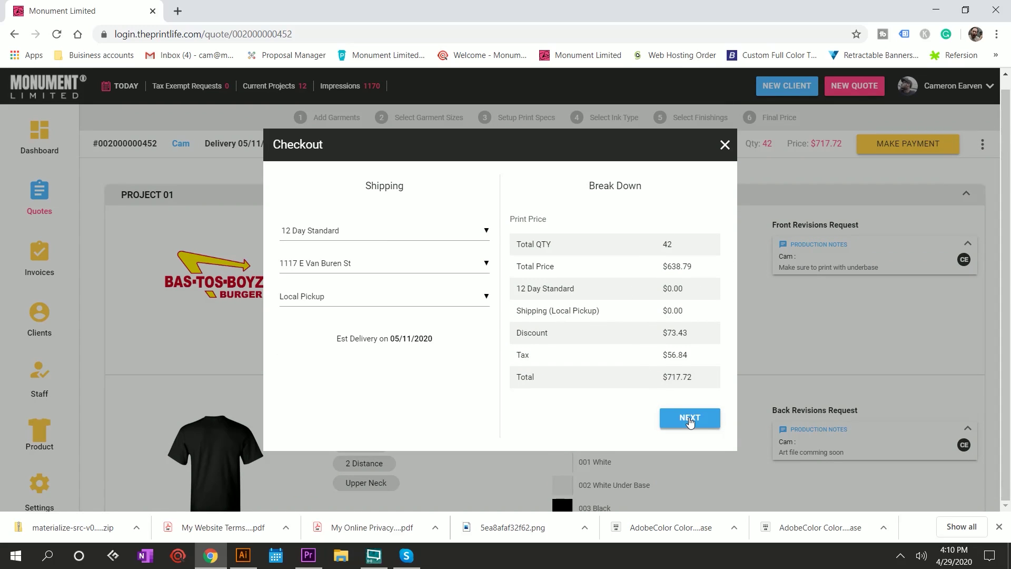
left_click(690, 419)
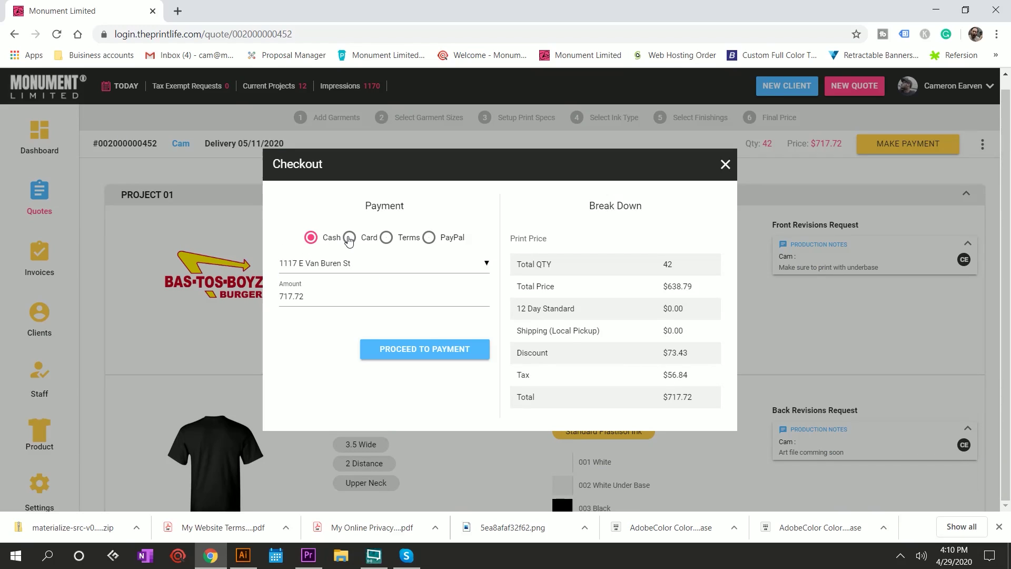
Pay on Terms, submit the order, and open the new invoice
left_click(350, 239)
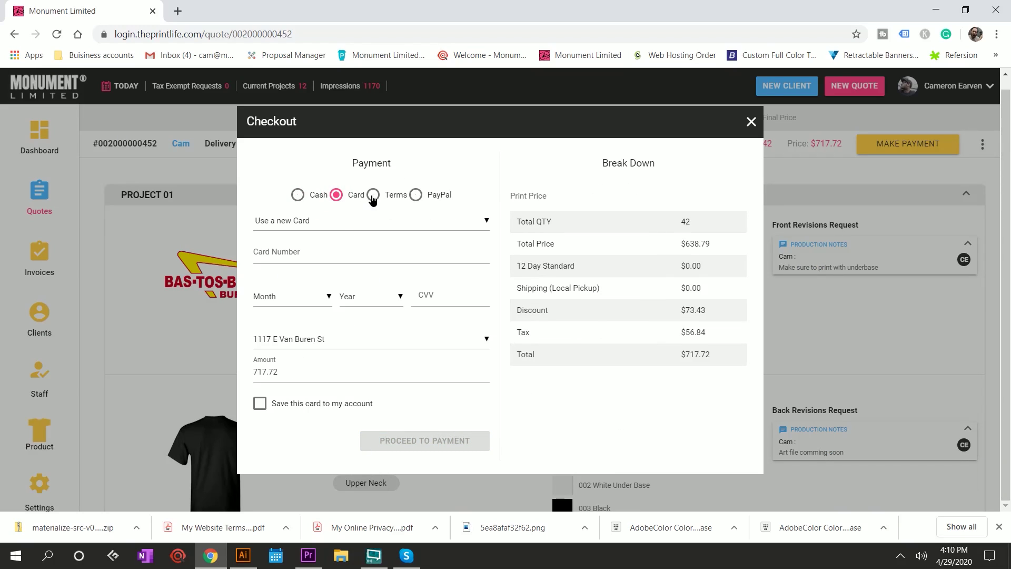
left_click(383, 195)
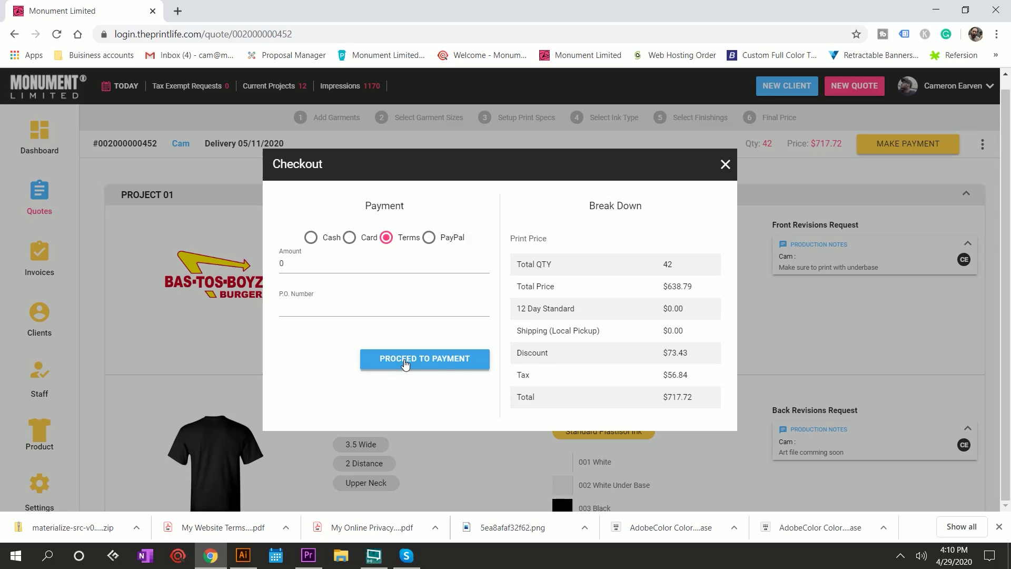
left_click(405, 363)
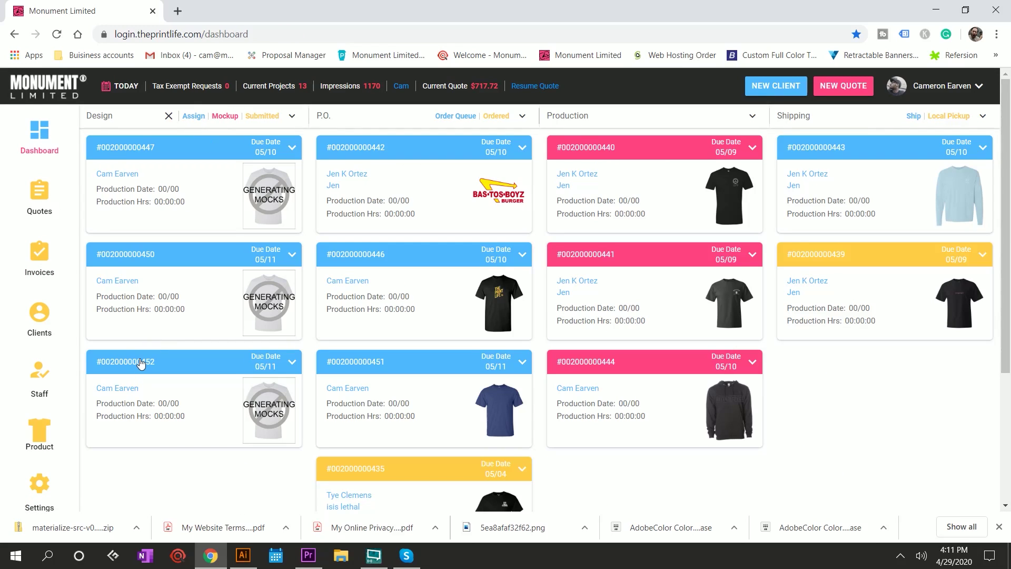
left_click(141, 362)
Pick a Designer and a Printer from their dropdowns and set Invoice Status to Generate Mockups
scroll(310, 276, "down", 6)
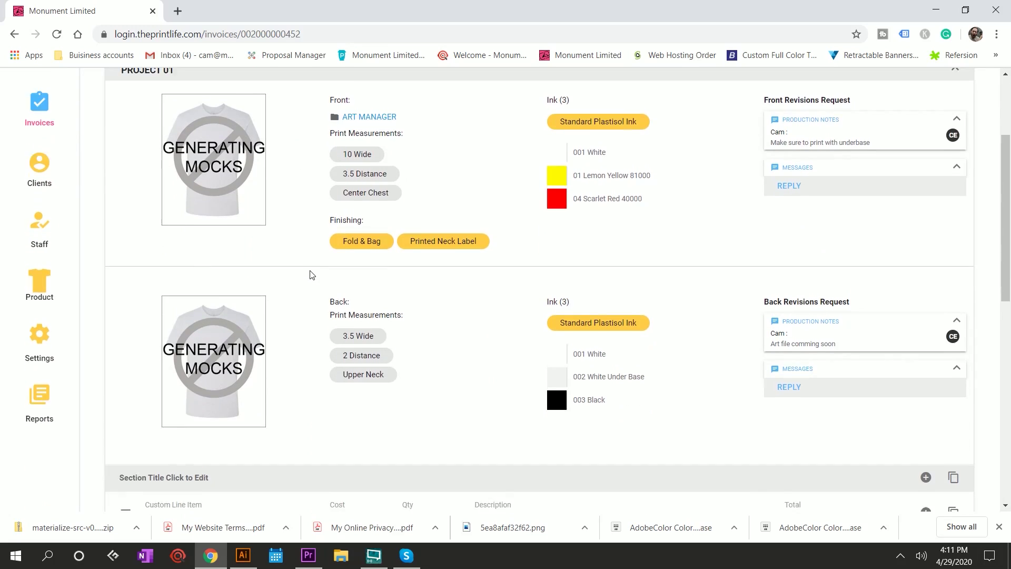
scroll(310, 276, "up", 6)
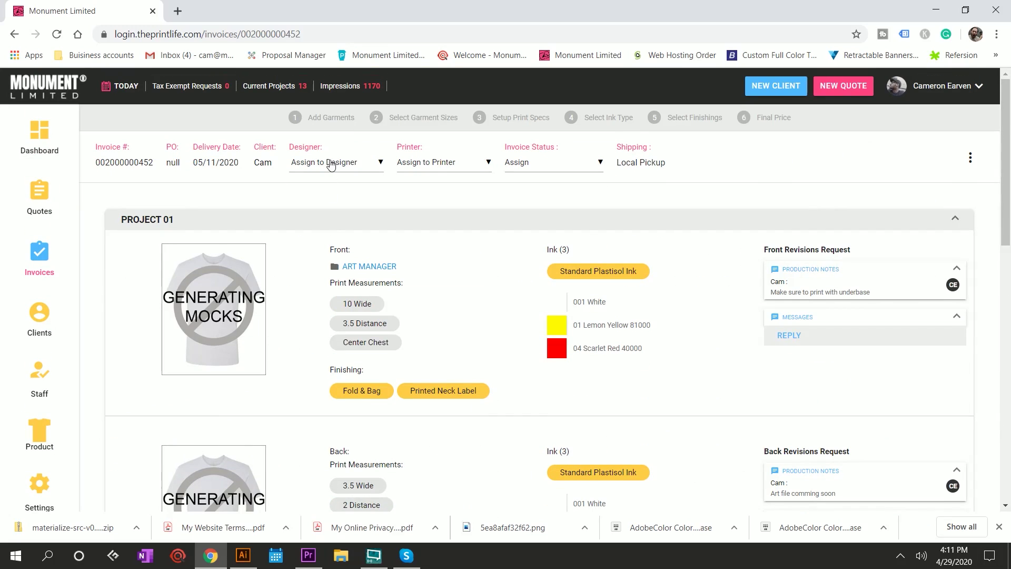
left_click(330, 164)
left_click(324, 270)
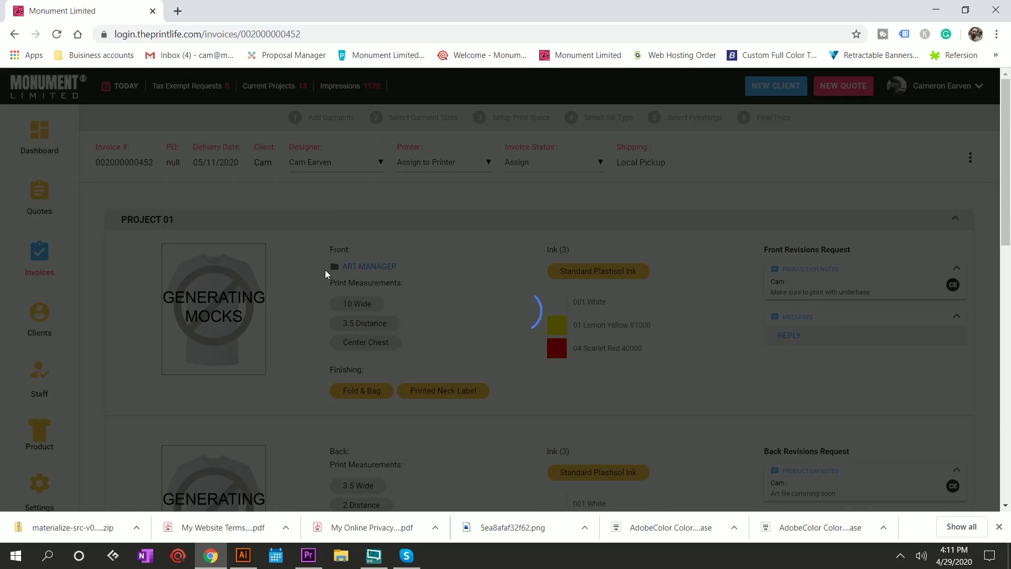
left_click(454, 195)
left_click(455, 289)
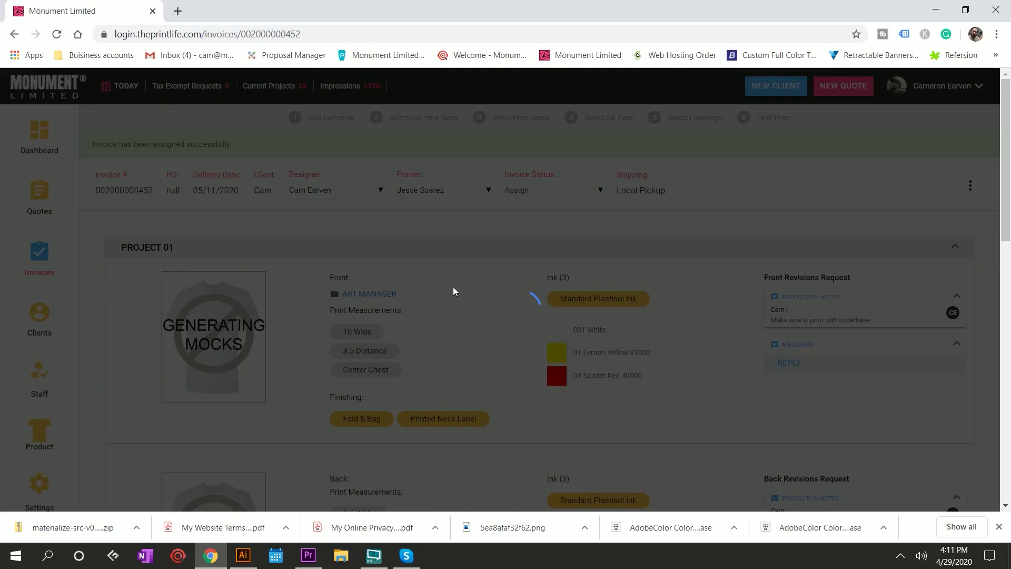
left_click(522, 224)
left_click(544, 280)
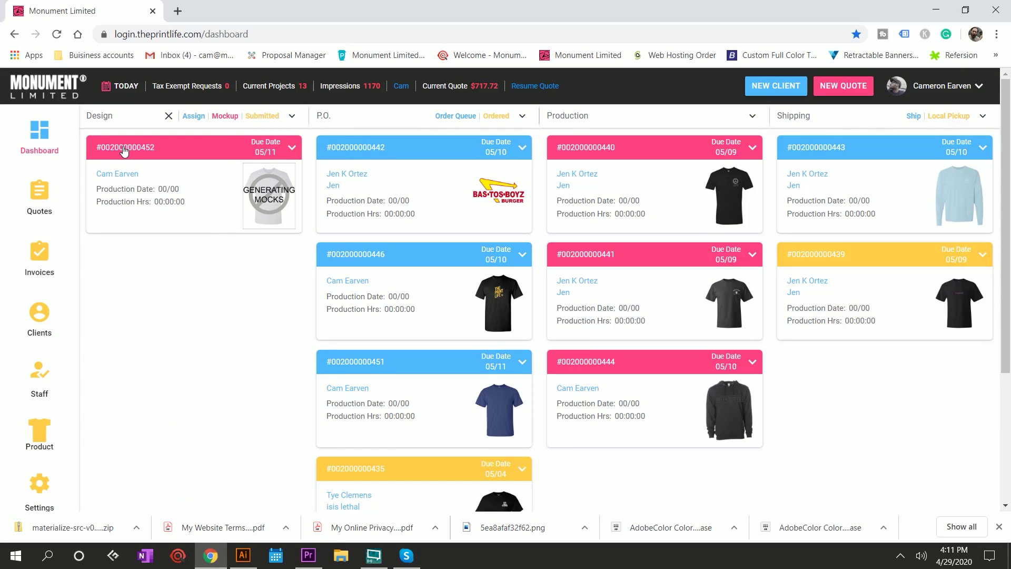
Open the front print's artwork files and upload a mockup image
left_click(125, 152)
scroll(372, 208, "down", 3)
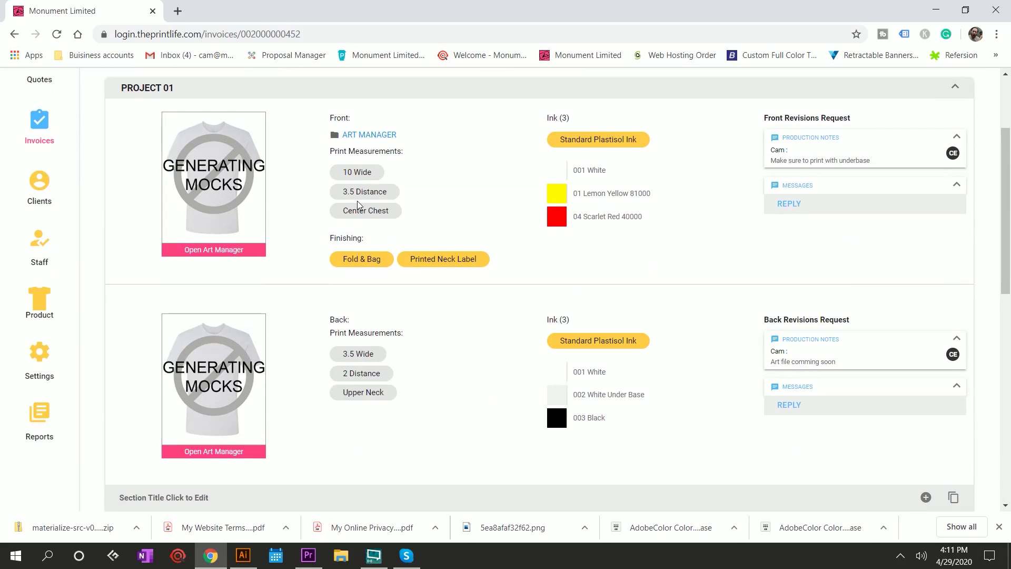
left_click(218, 251)
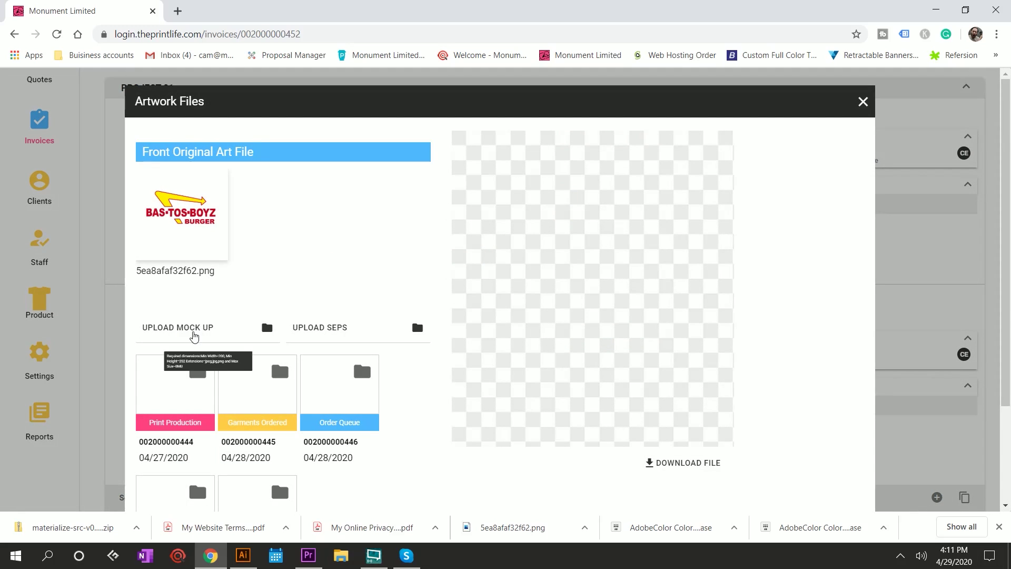
left_click(192, 331)
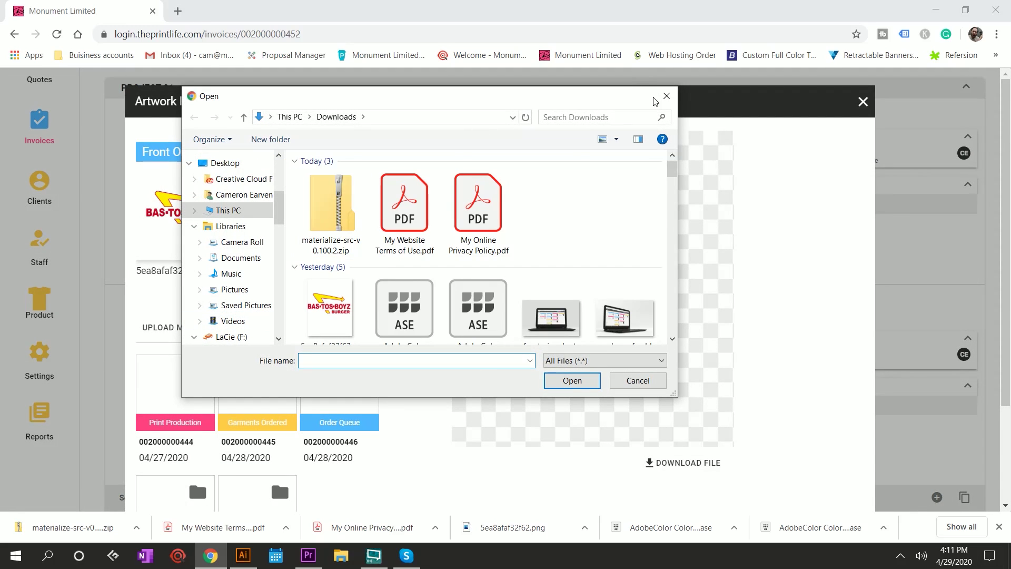
scroll(477, 247, "down", 6)
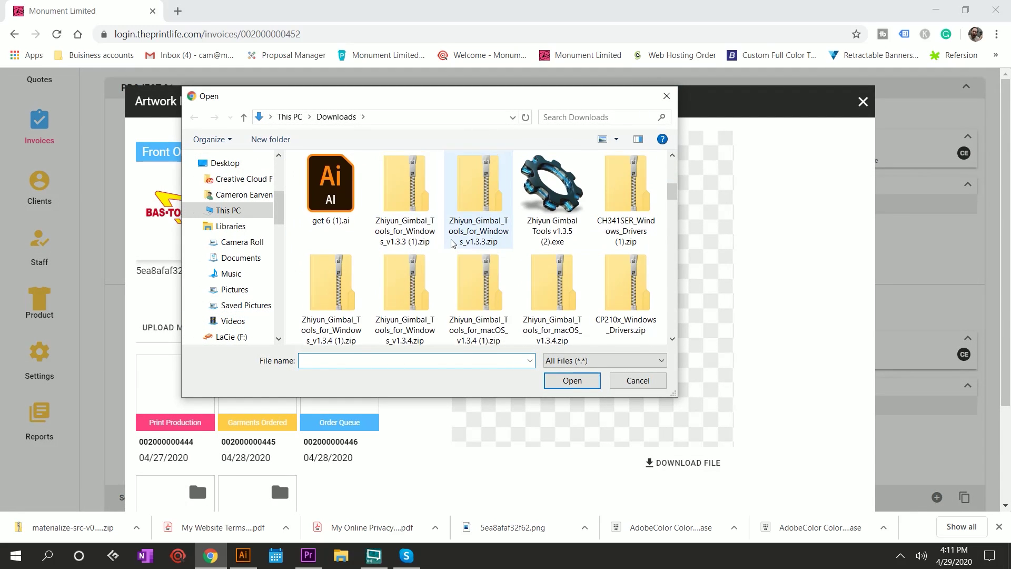
scroll(477, 247, "up", 6)
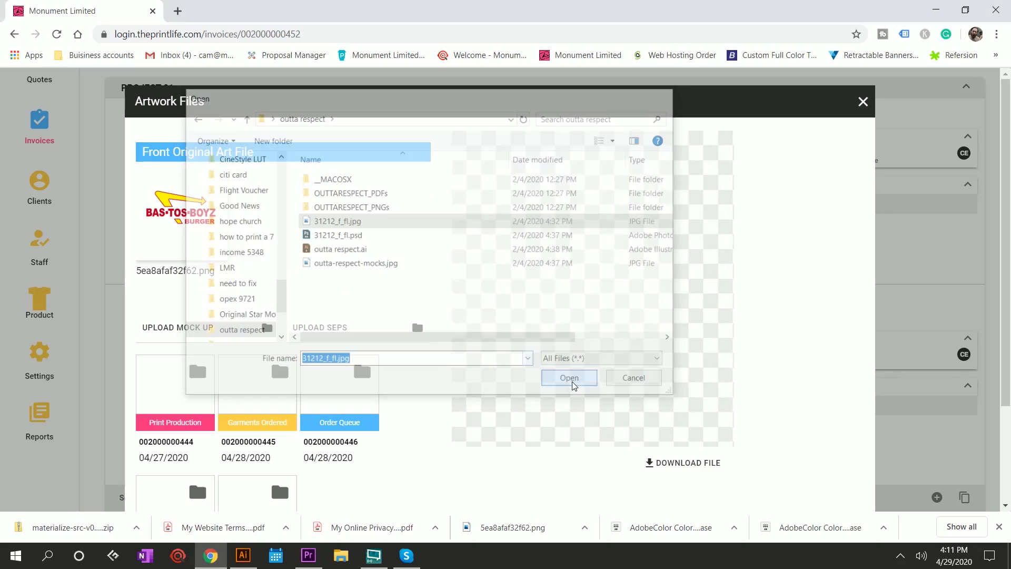
left_click(572, 380)
Upload outta respect.ai as the front print's separation file
scroll(244, 326, "down", 2)
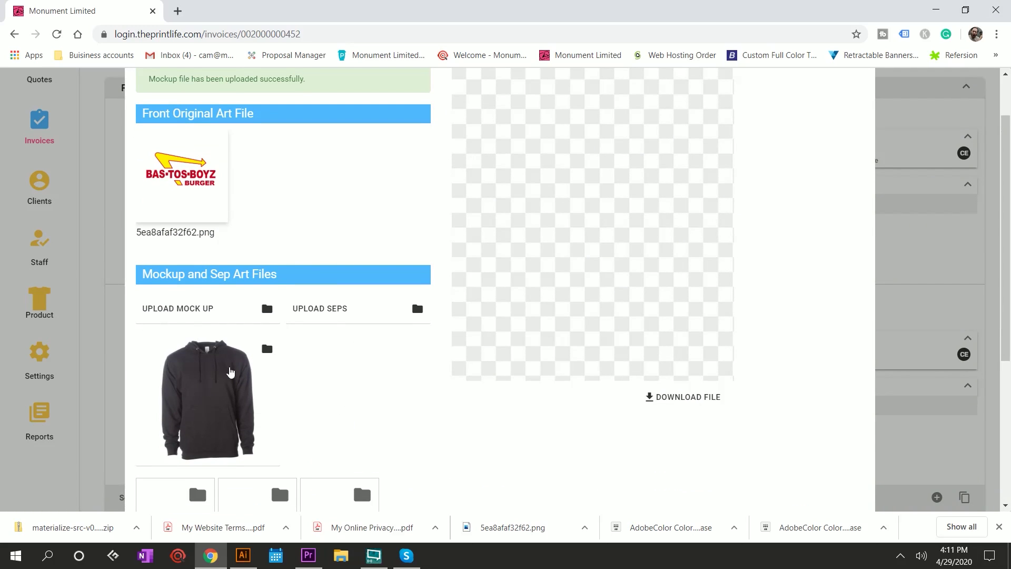
left_click(323, 284)
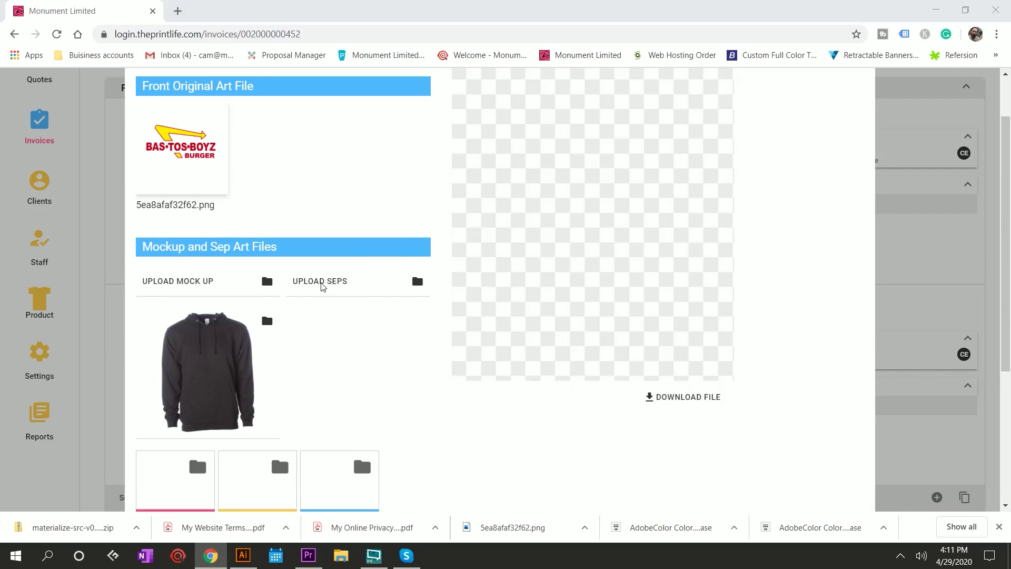
left_click(337, 249)
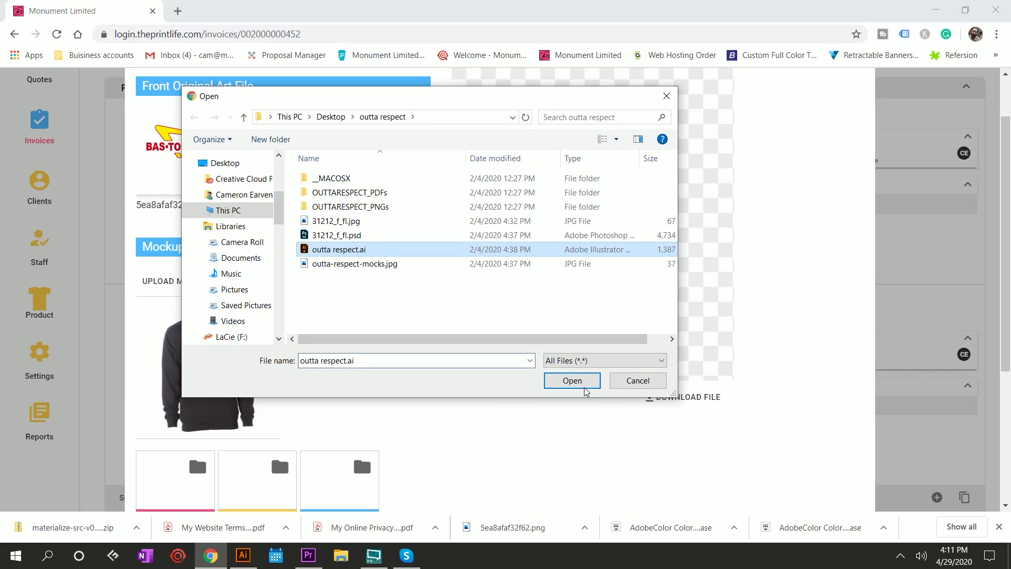
left_click(571, 380)
scroll(309, 329, "down", 3)
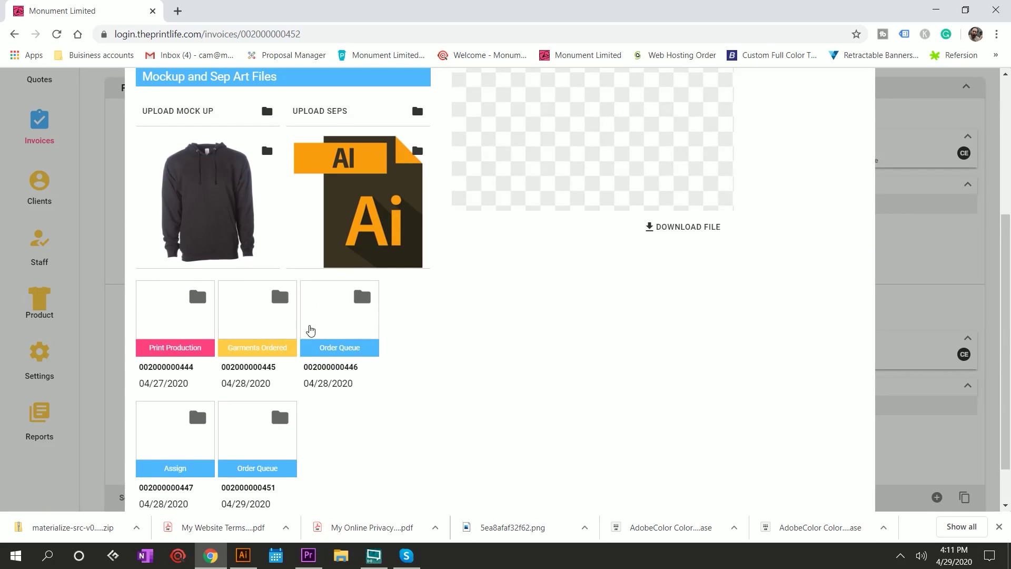
Review the Front artwork files, preview the-print-life-tee.png, and close the modal
left_click(269, 320)
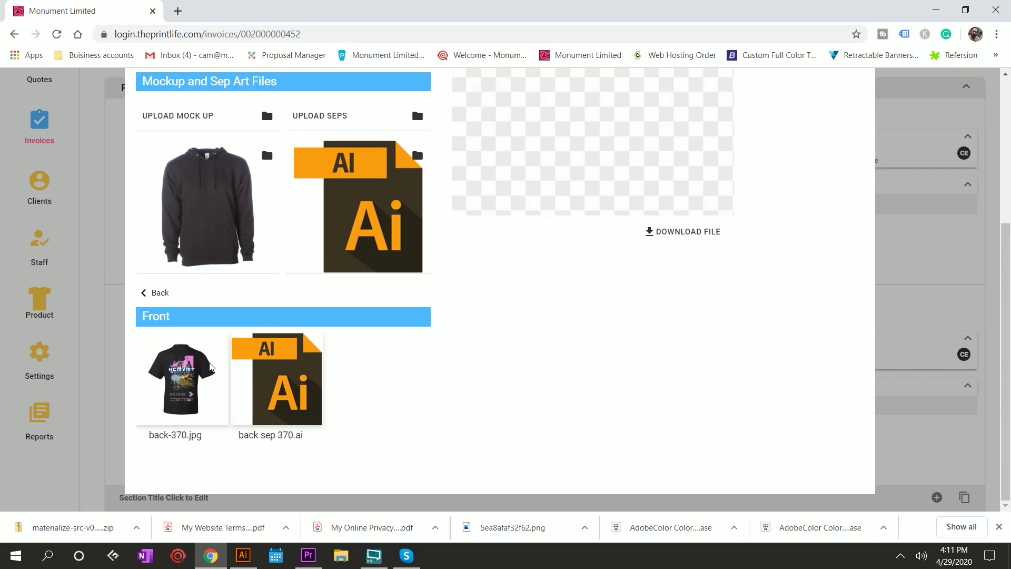
left_click(158, 298)
left_click(330, 327)
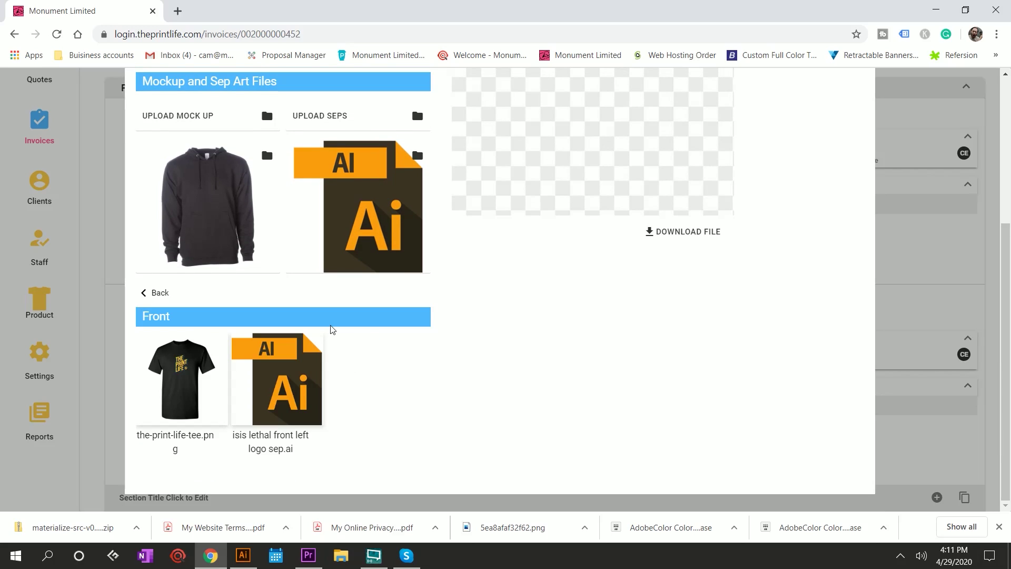
left_click(148, 293)
left_click(309, 330)
left_click(191, 405)
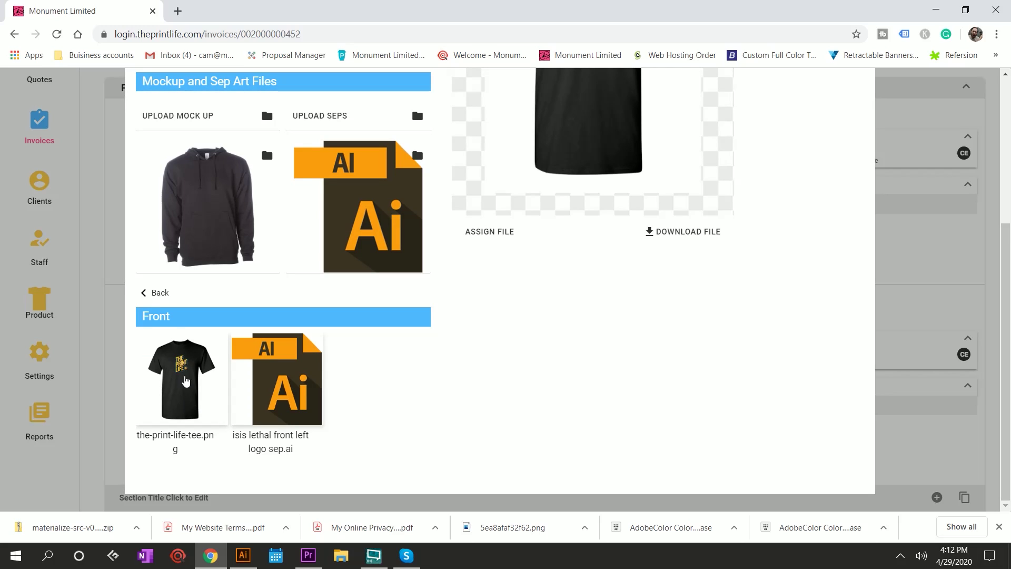
left_click(158, 293)
scroll(373, 291, "up", 4)
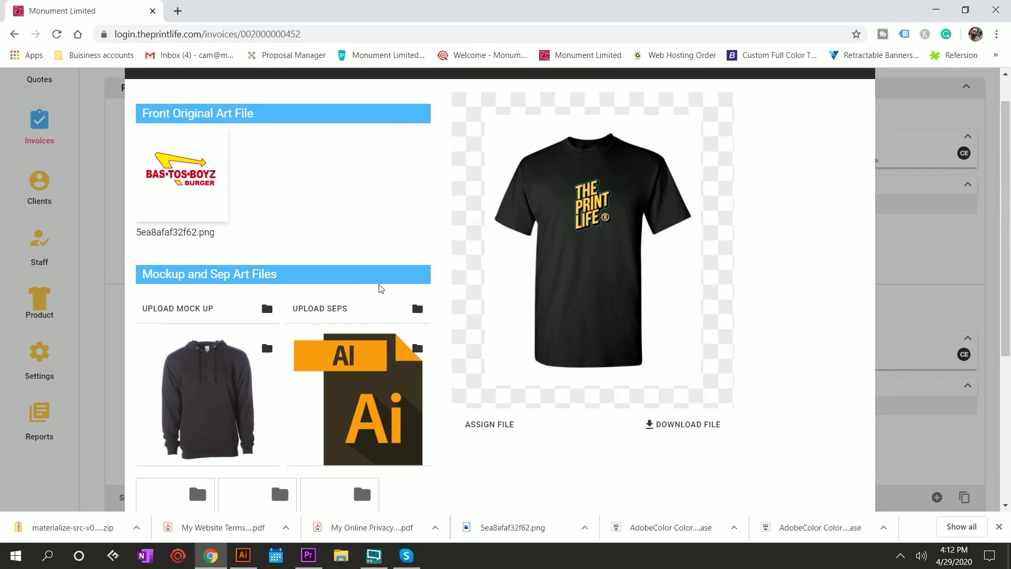
scroll(380, 289, "down", 4)
scroll(406, 279, "up", 5)
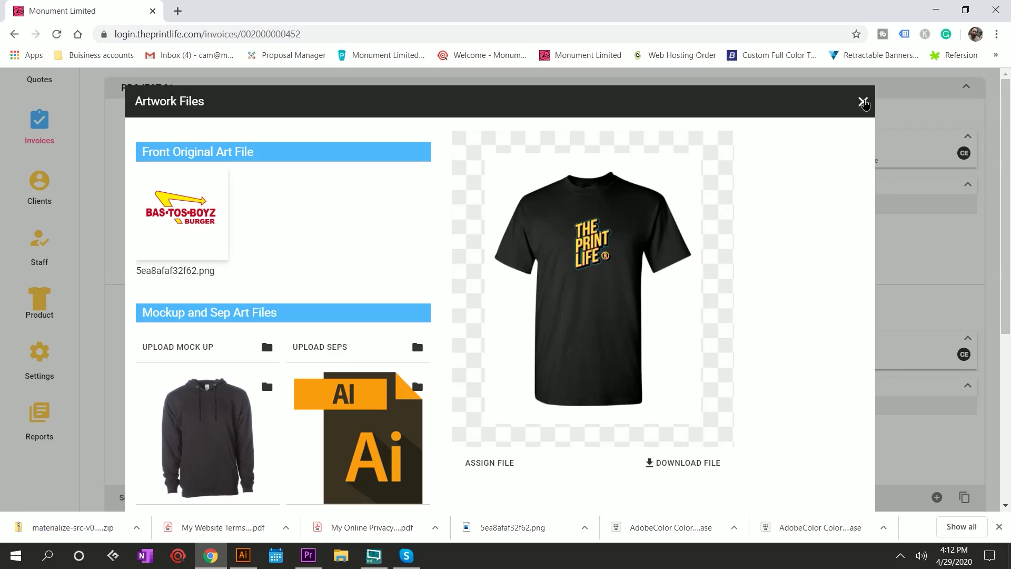
left_click(863, 101)
Check the back print's artwork files and close them
scroll(322, 182, "down", 2)
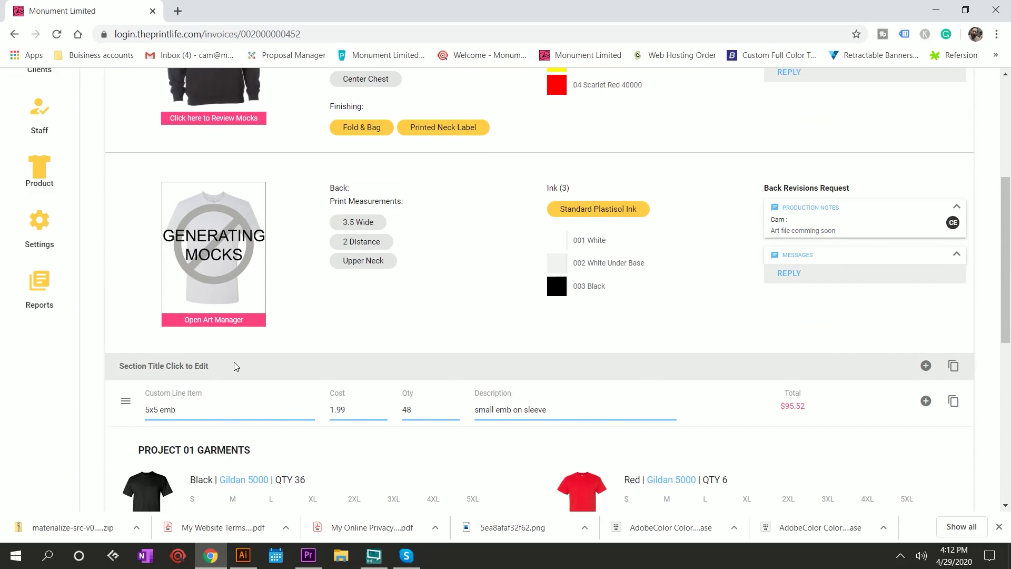
left_click(230, 324)
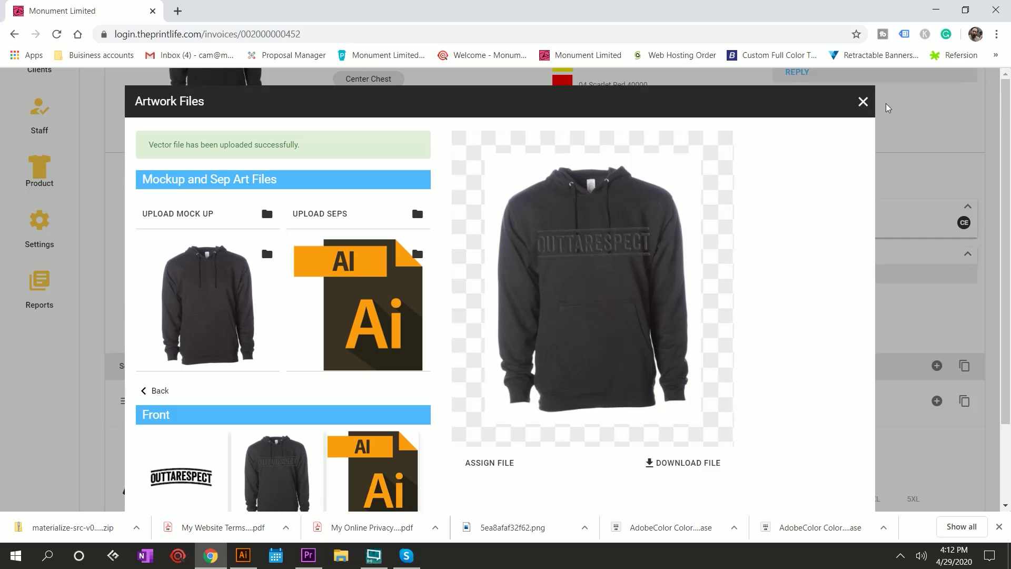
left_click(862, 101)
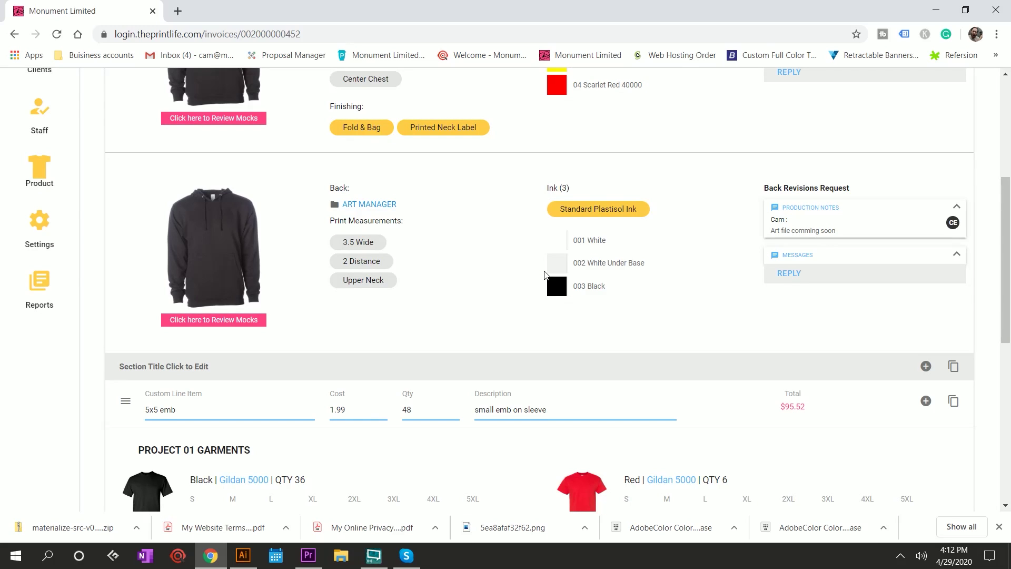
scroll(545, 274, "up", 5)
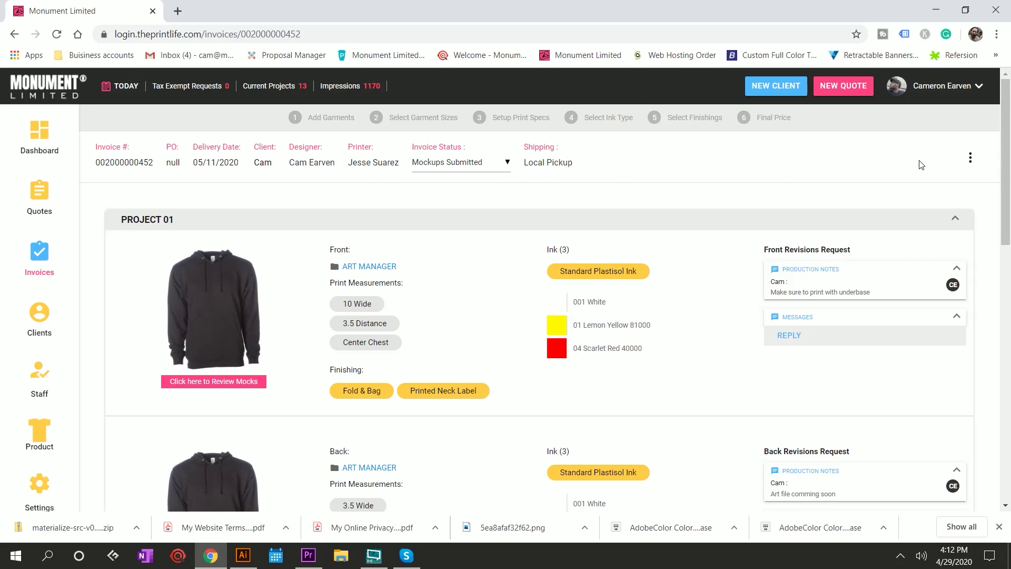
On the public invoice page, enter the approver's name and approve the front hoodie mockup
left_click(969, 166)
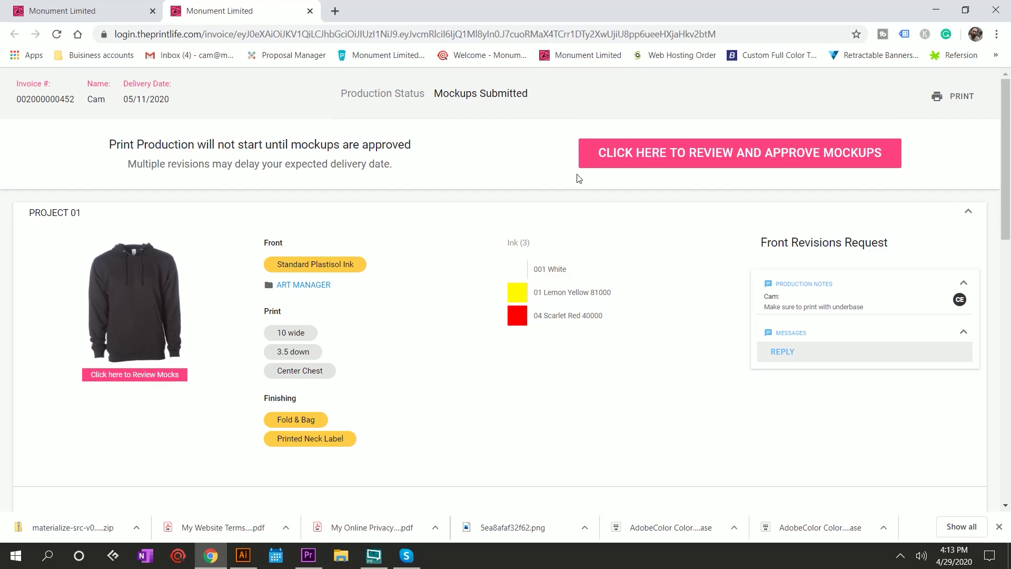
left_click(733, 159)
scroll(451, 239, "down", 1)
left_click(566, 234)
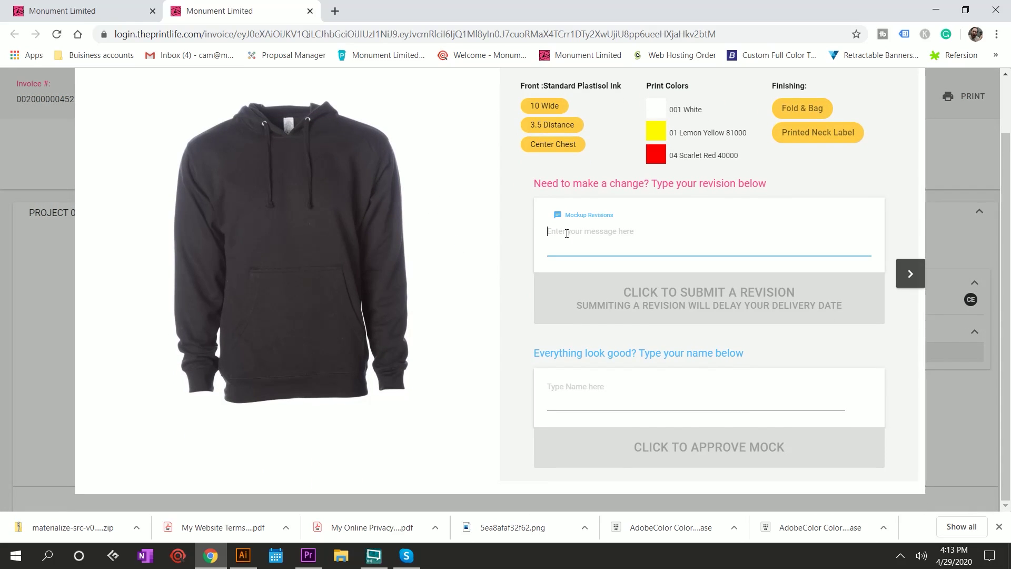
left_click(580, 387)
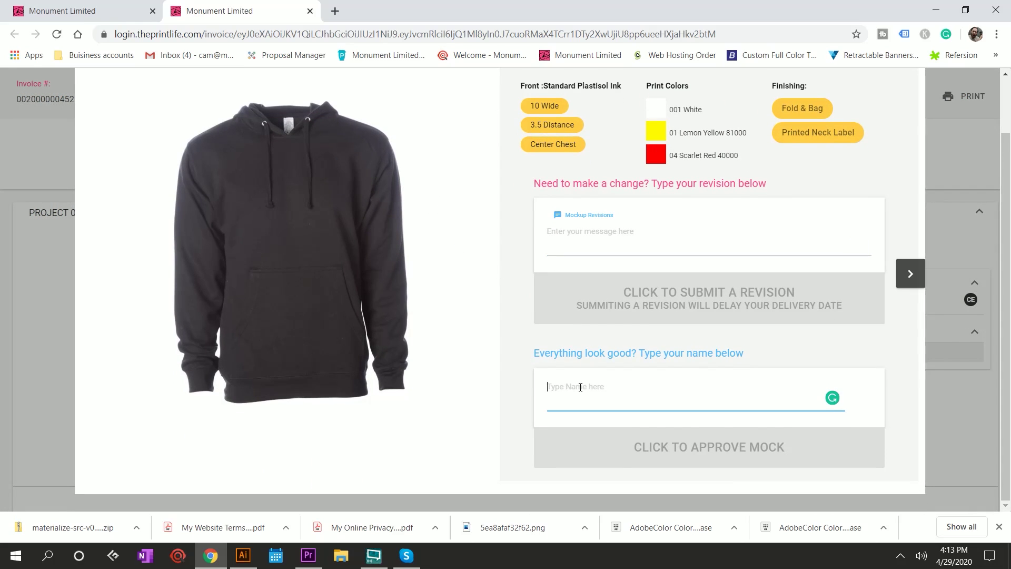
scroll(580, 387, "up", 1)
type("Cam Earven")
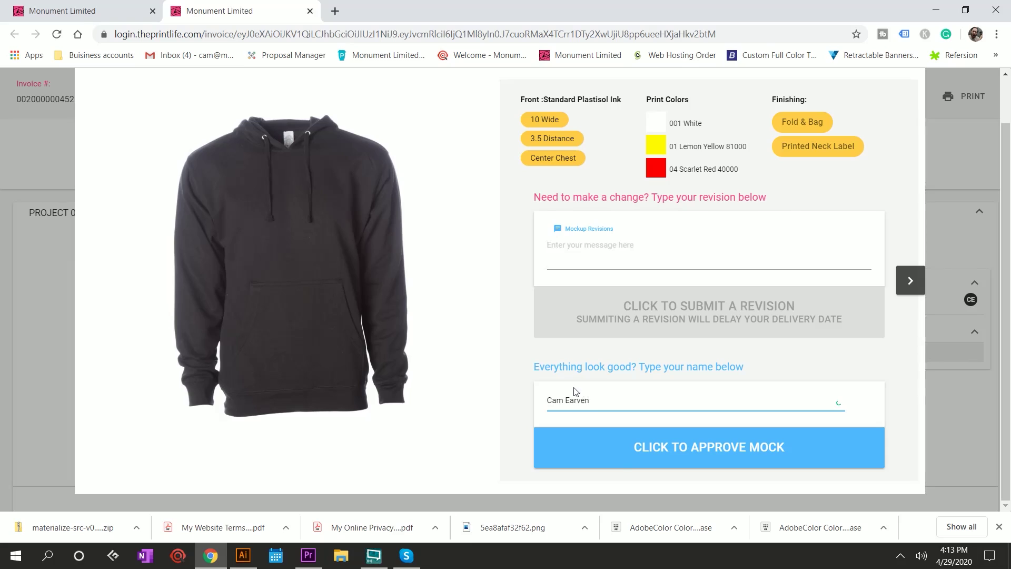
left_click(624, 453)
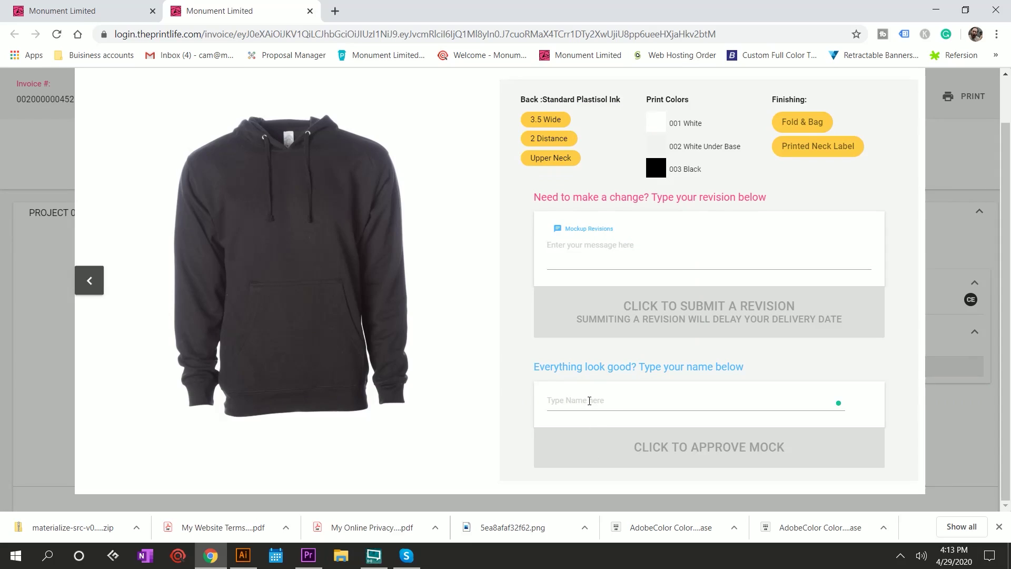
Approve the back hoodie mockup with the approver's name and close the approval window
left_click(589, 401)
type("c")
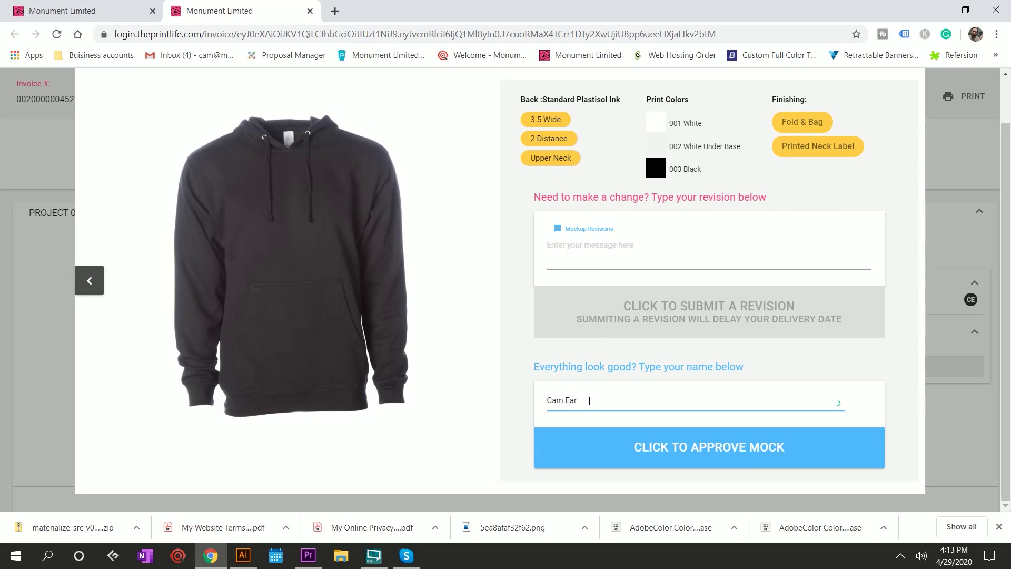
left_click(632, 445)
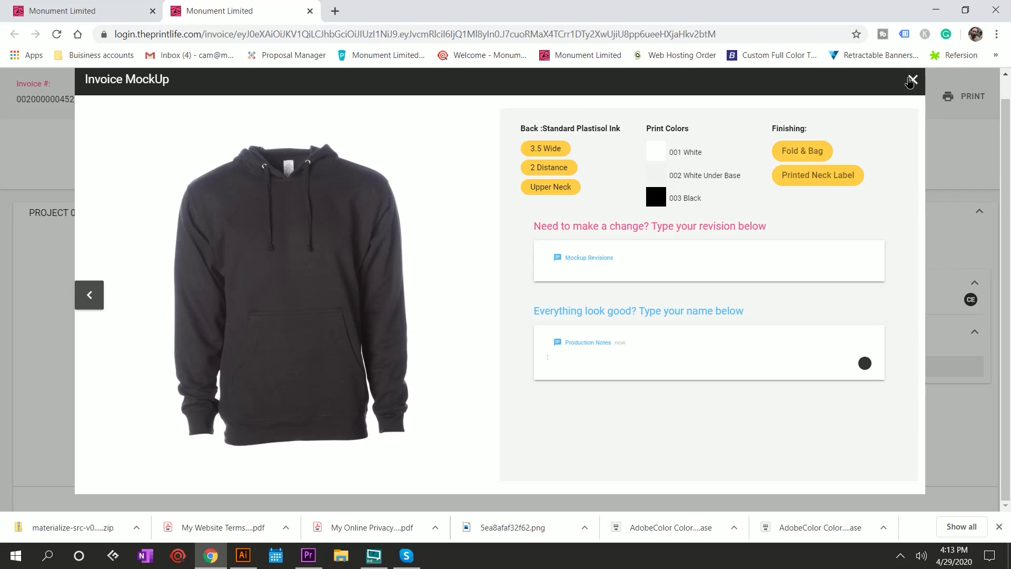
left_click(909, 80)
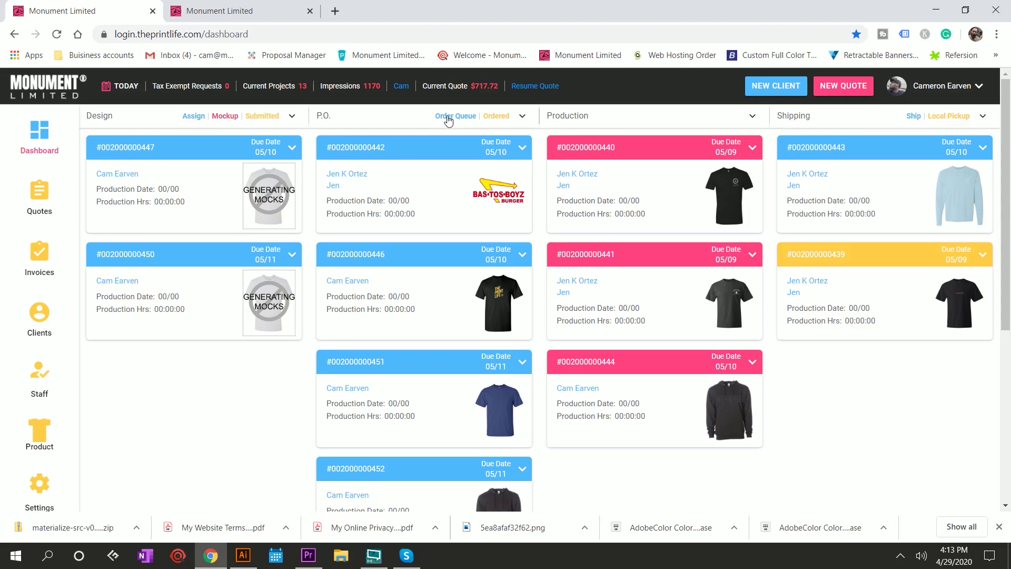
left_click(261, 118)
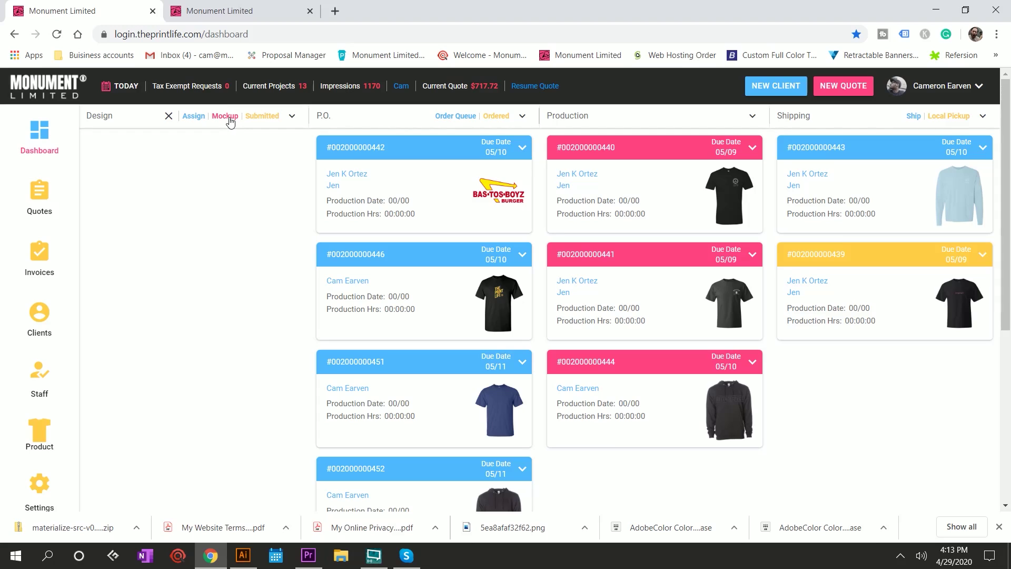
left_click(169, 117)
left_click(228, 117)
left_click(168, 117)
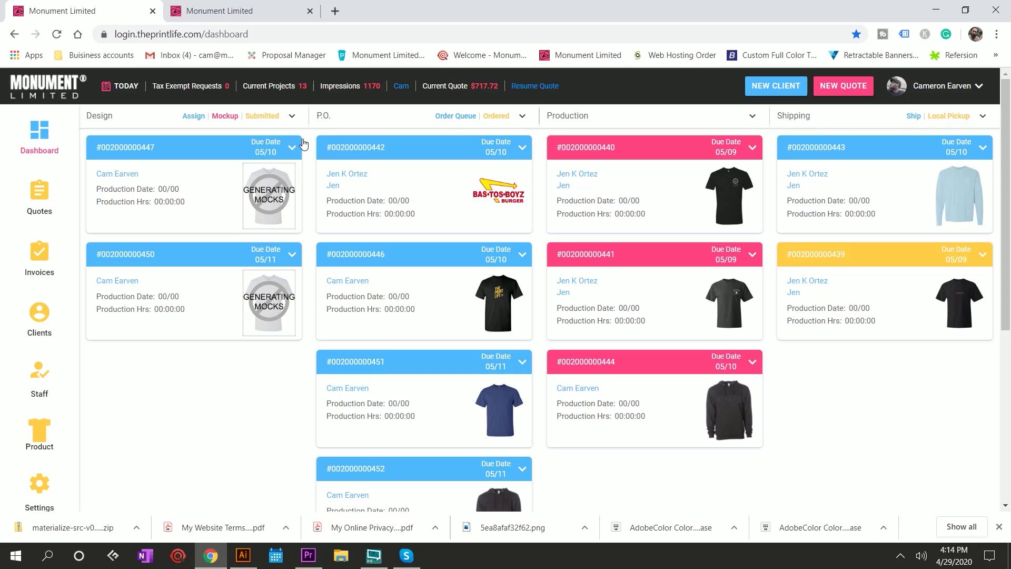
left_click(453, 117)
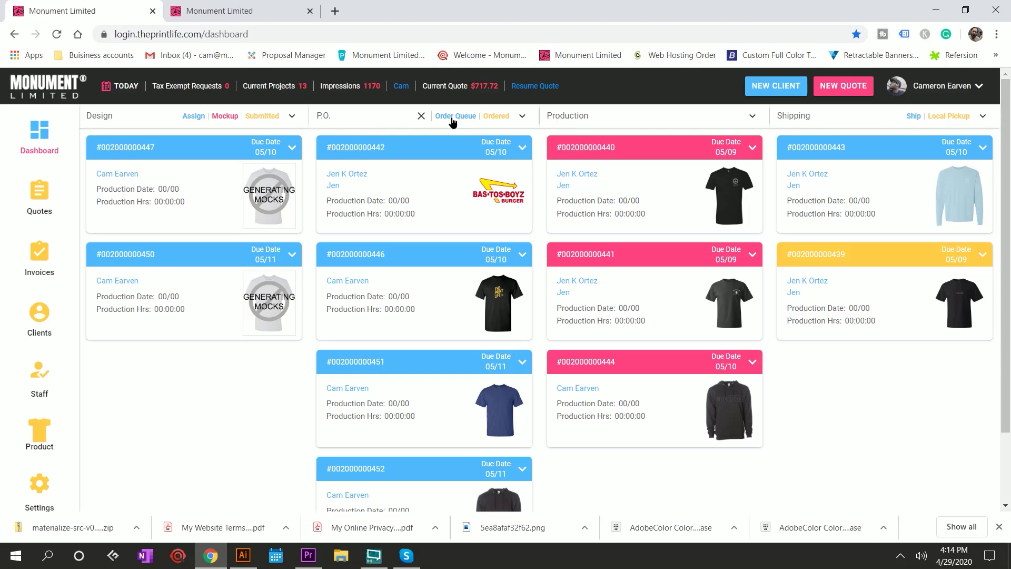
scroll(363, 252, "down", 2)
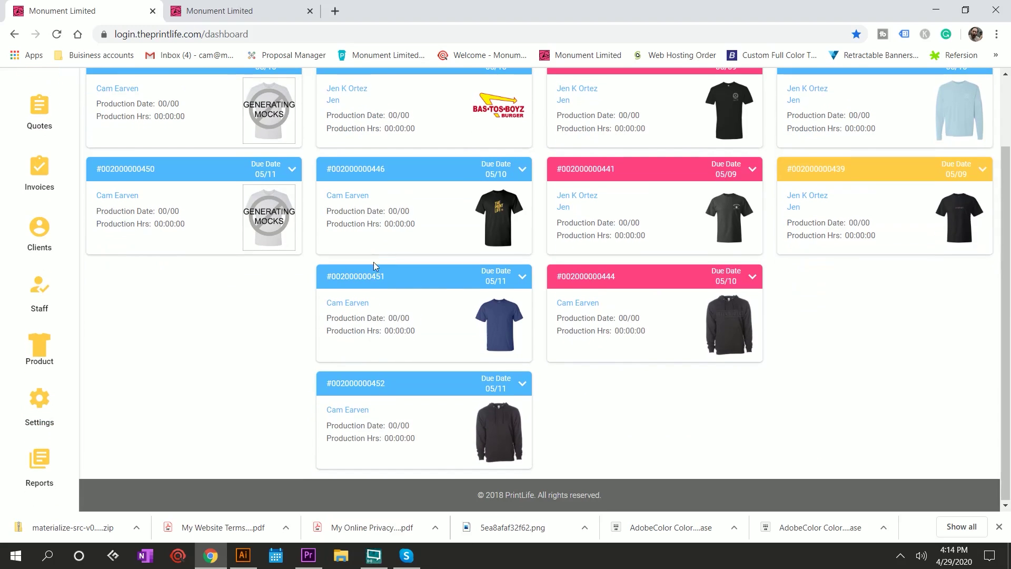
left_click(373, 384)
scroll(339, 298, "down", 3)
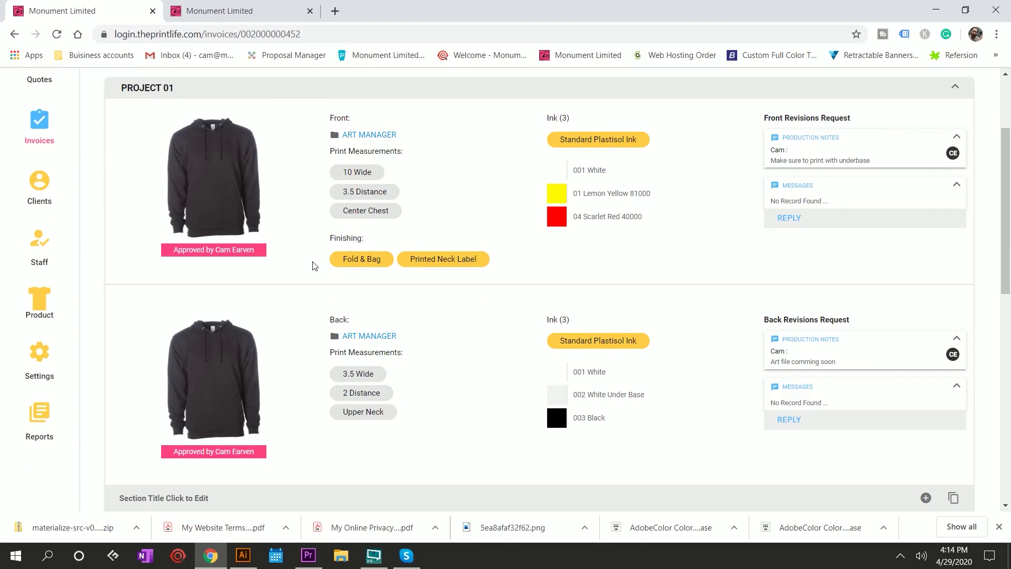
scroll(213, 243, "up", 3)
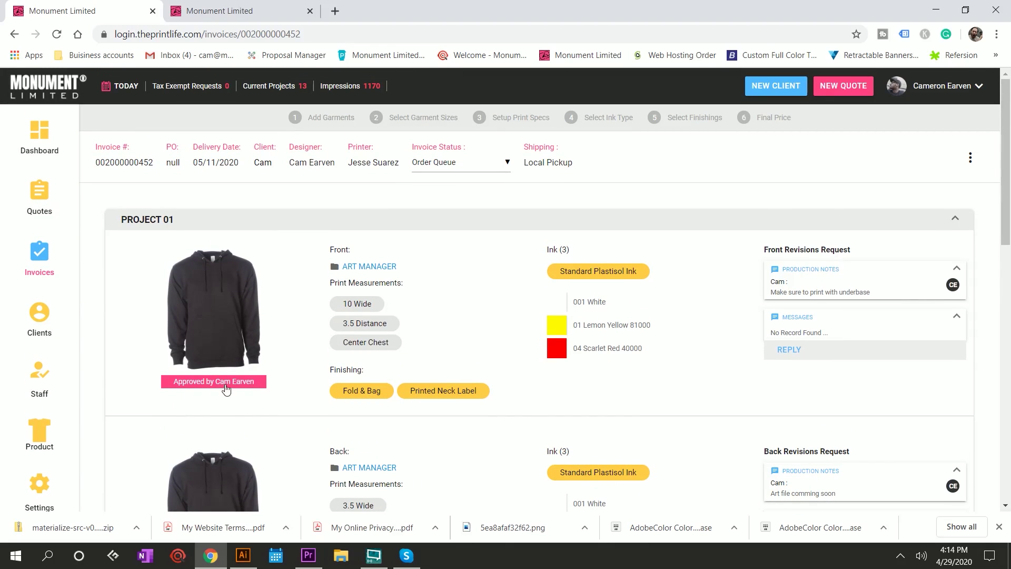
scroll(237, 387, "down", 3)
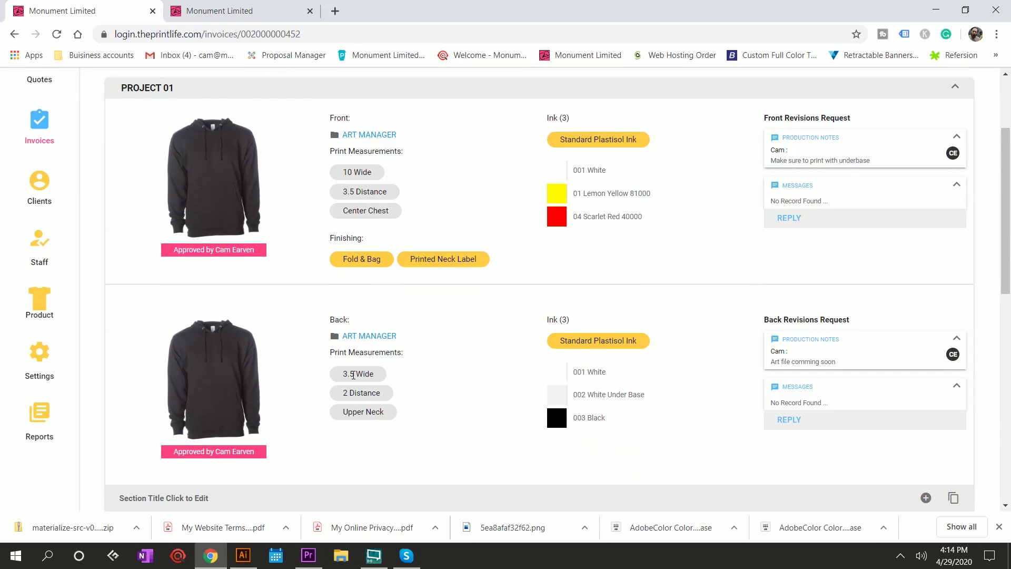
scroll(353, 370, "up", 3)
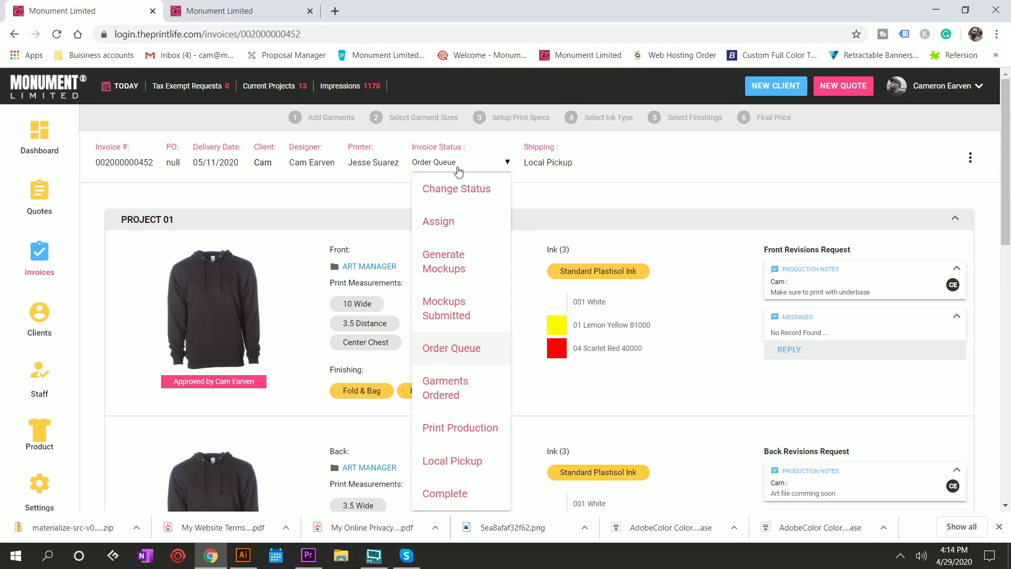
left_click(447, 429)
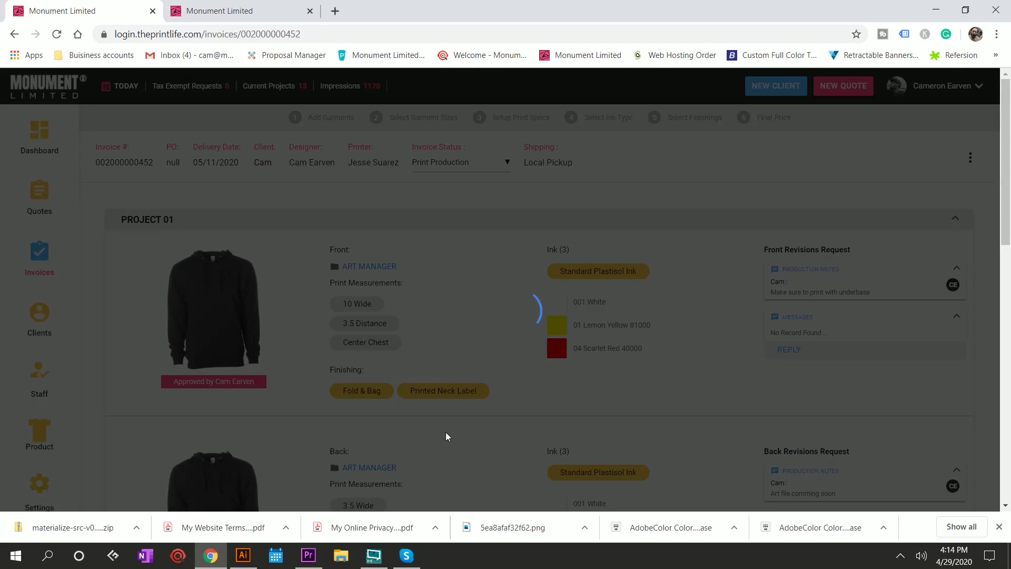
left_click(40, 137)
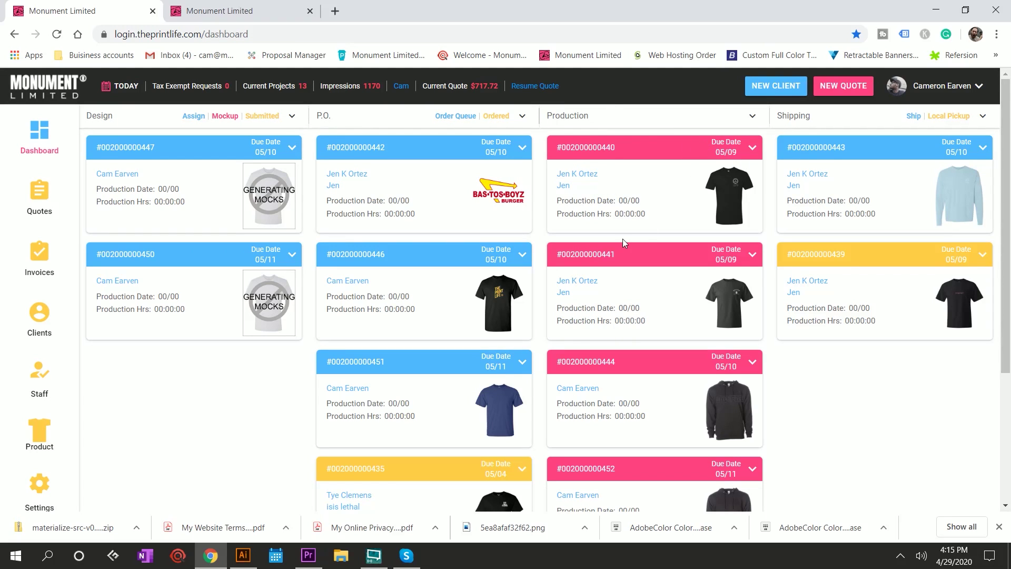
scroll(602, 290, "down", 3)
scroll(602, 290, "up", 3)
scroll(688, 241, "down", 1)
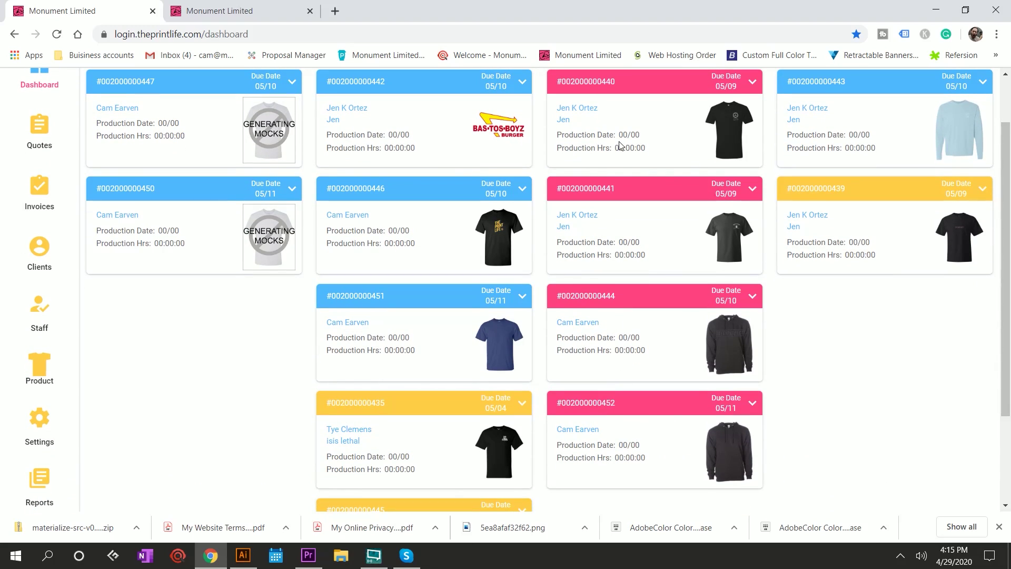
scroll(643, 253, "down", 2)
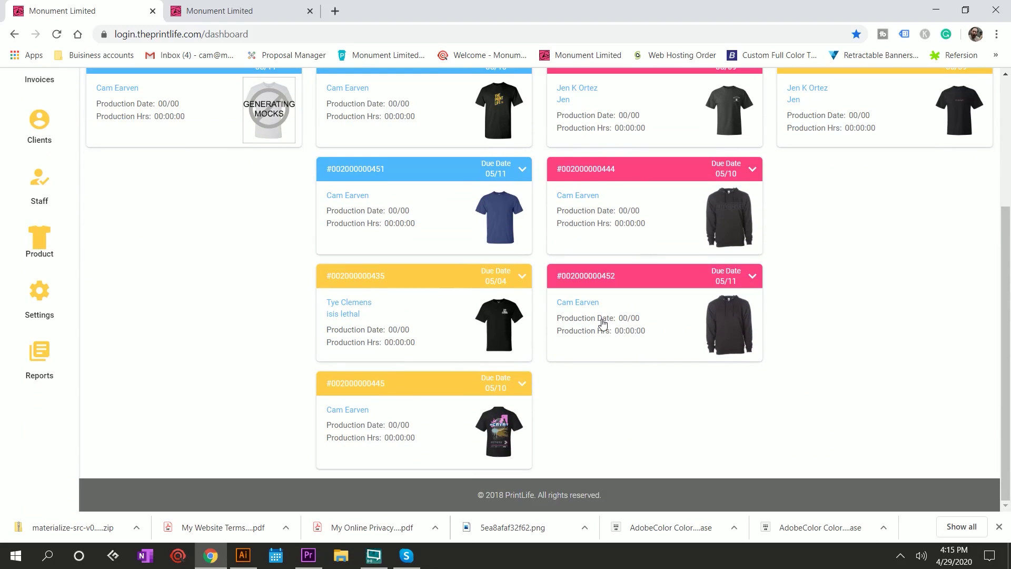
scroll(604, 306, "up", 3)
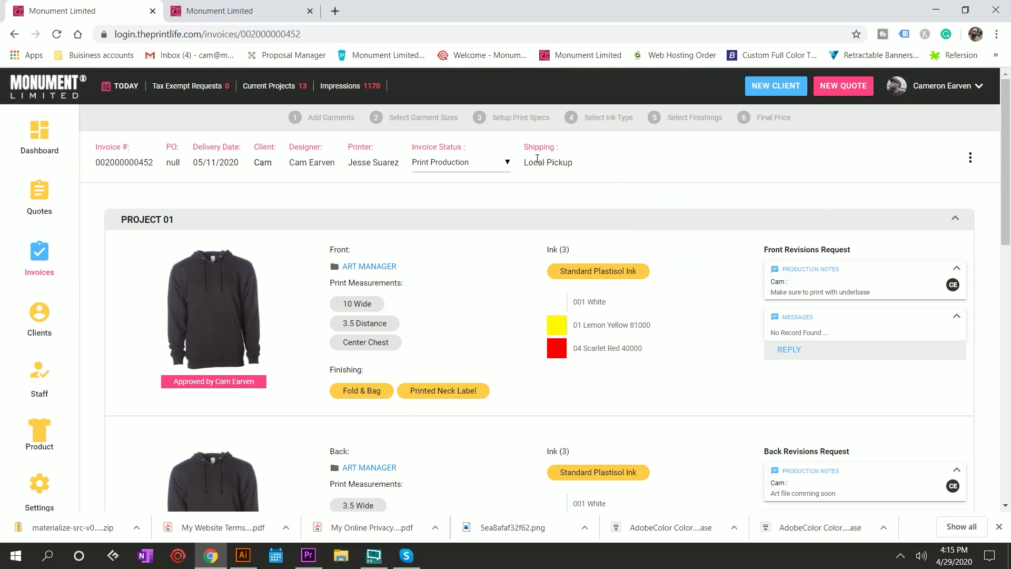
left_click(971, 158)
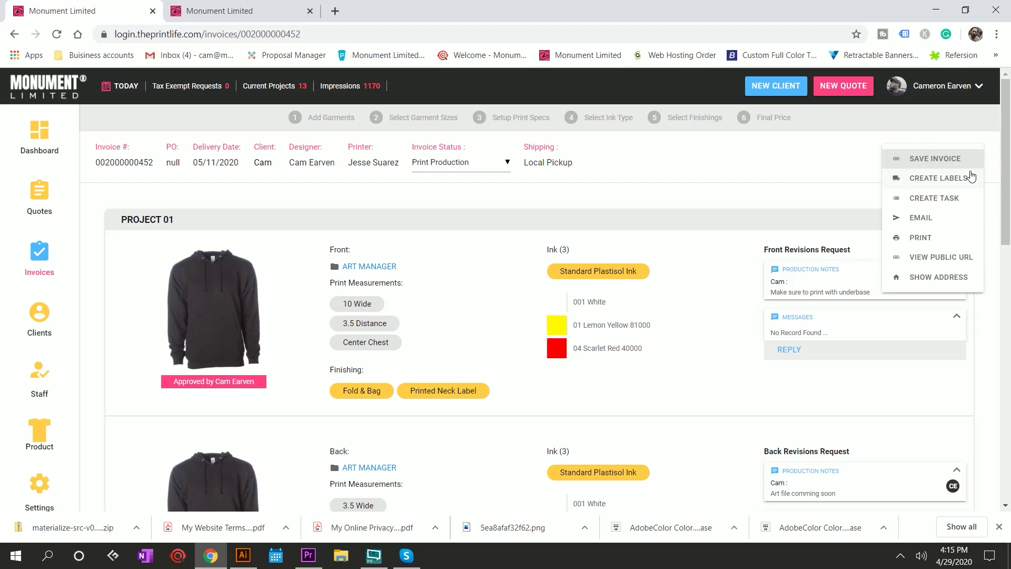
Start creating shipping labels with 2ndDayAir UPS as the shipping method
left_click(939, 179)
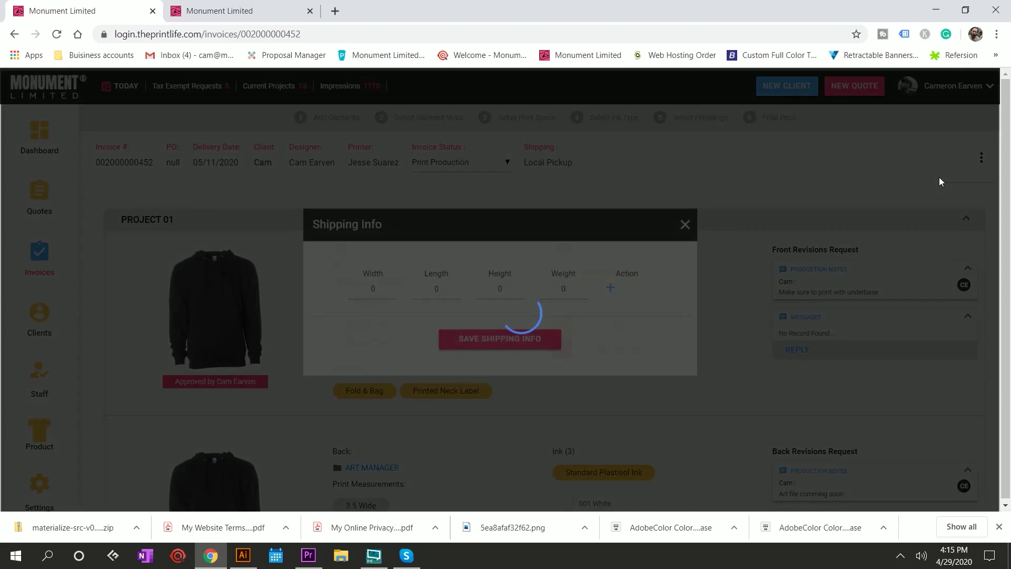
left_click(497, 248)
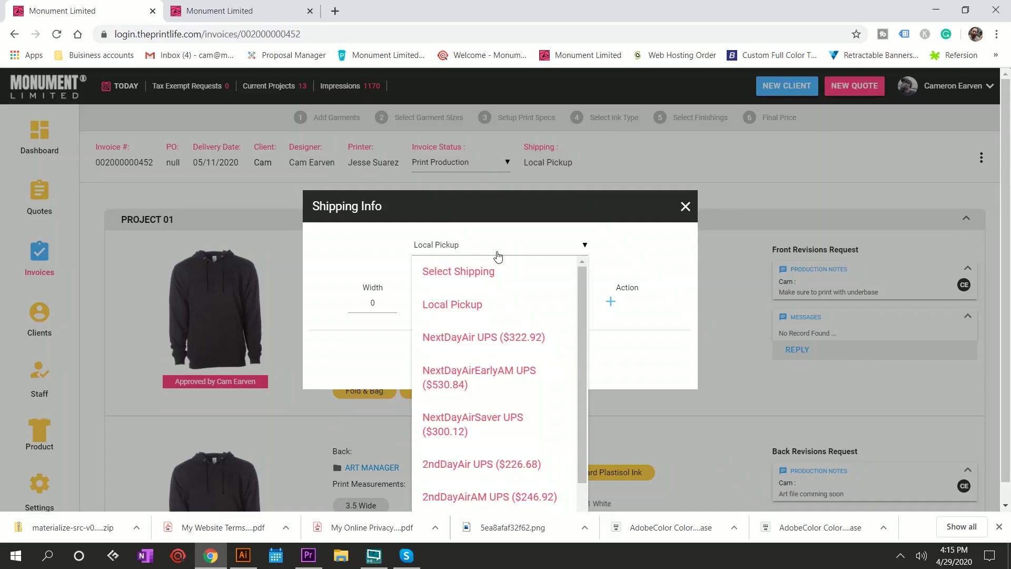
scroll(481, 309, "down", 1)
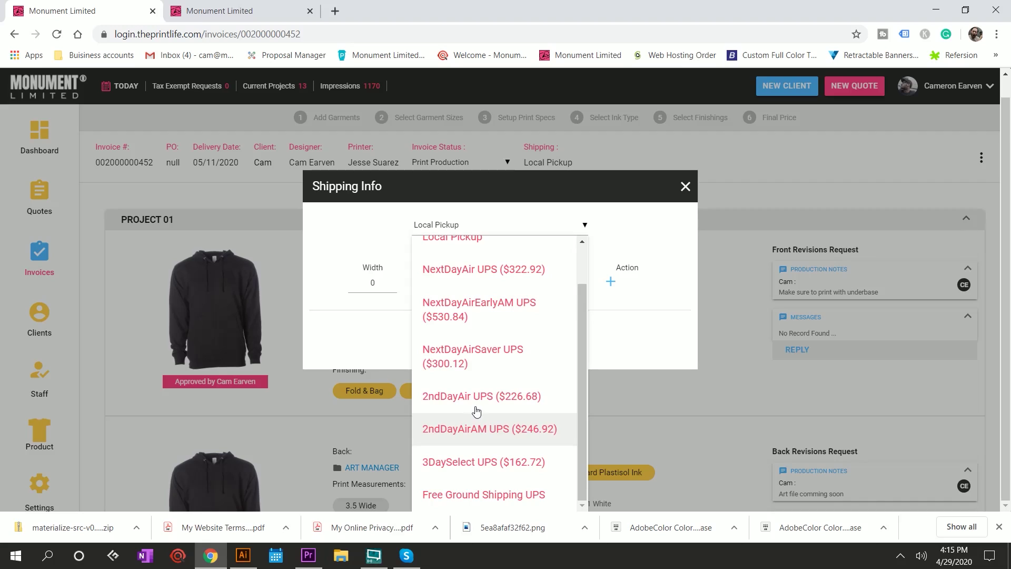
left_click(477, 409)
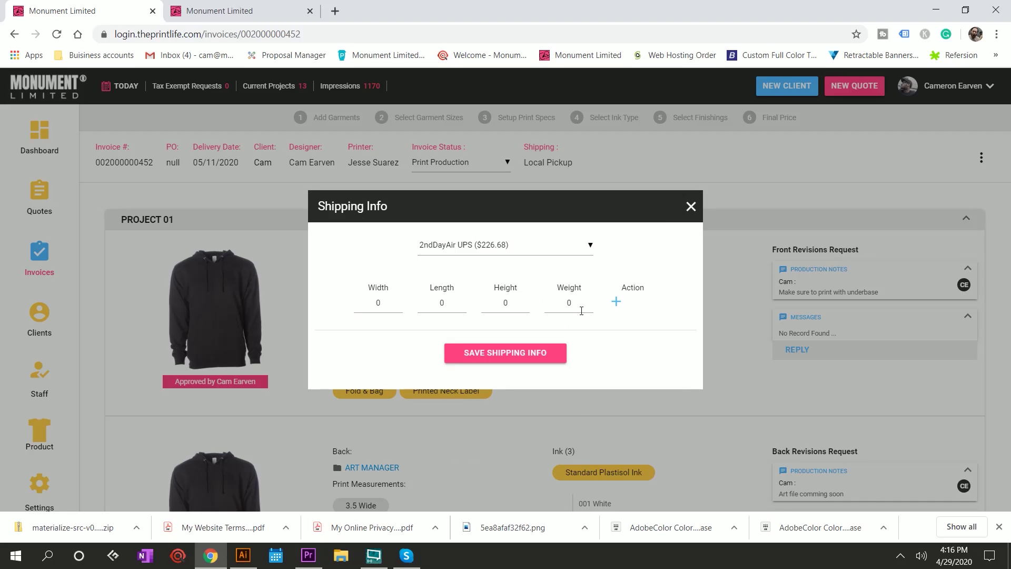
Enter the box as 18 × 21 × 12 with weight 18
left_click(390, 299)
type("18")
key("Tab")
type("21")
key("Tab")
type("12")
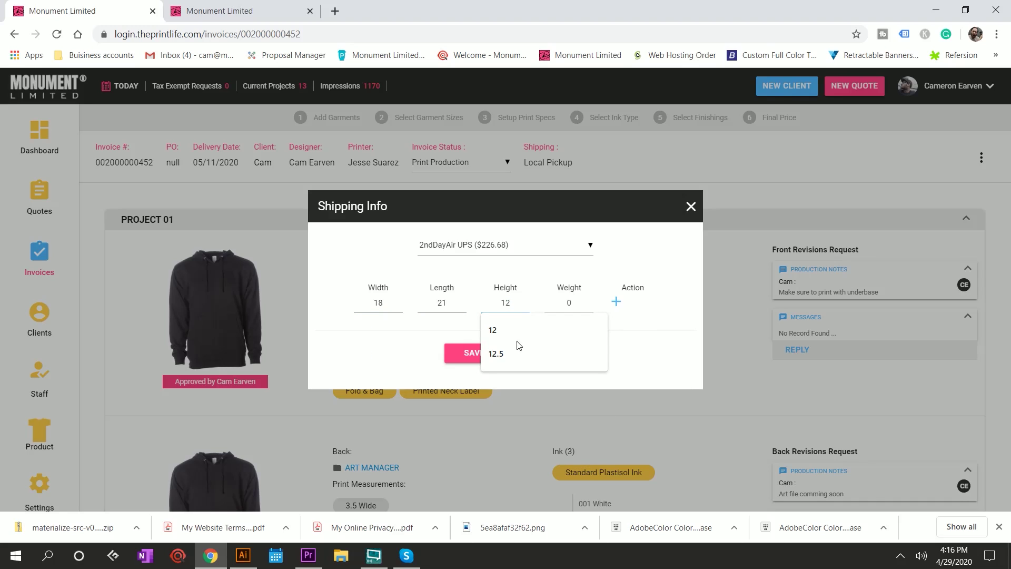
key("Tab")
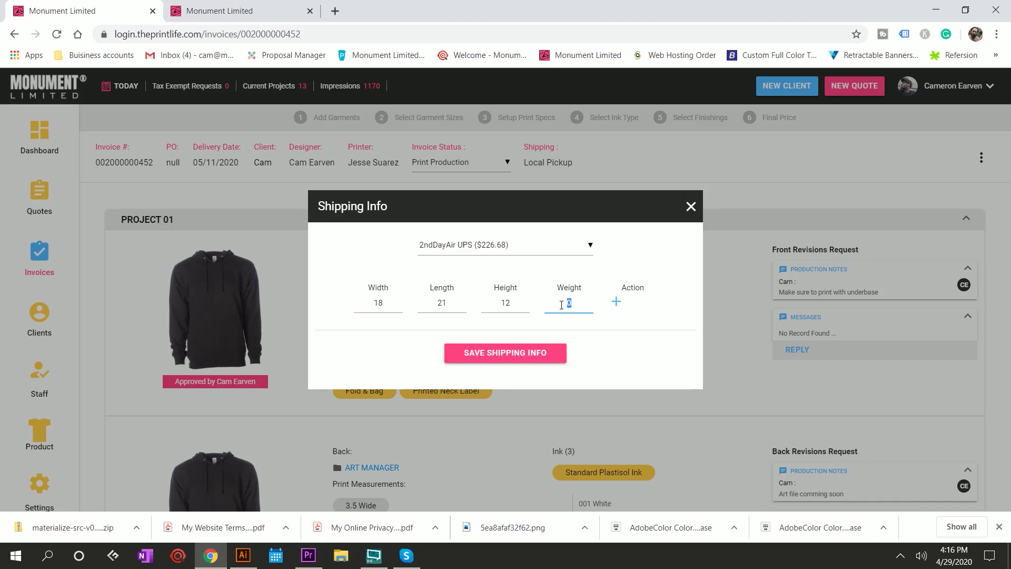
type("18")
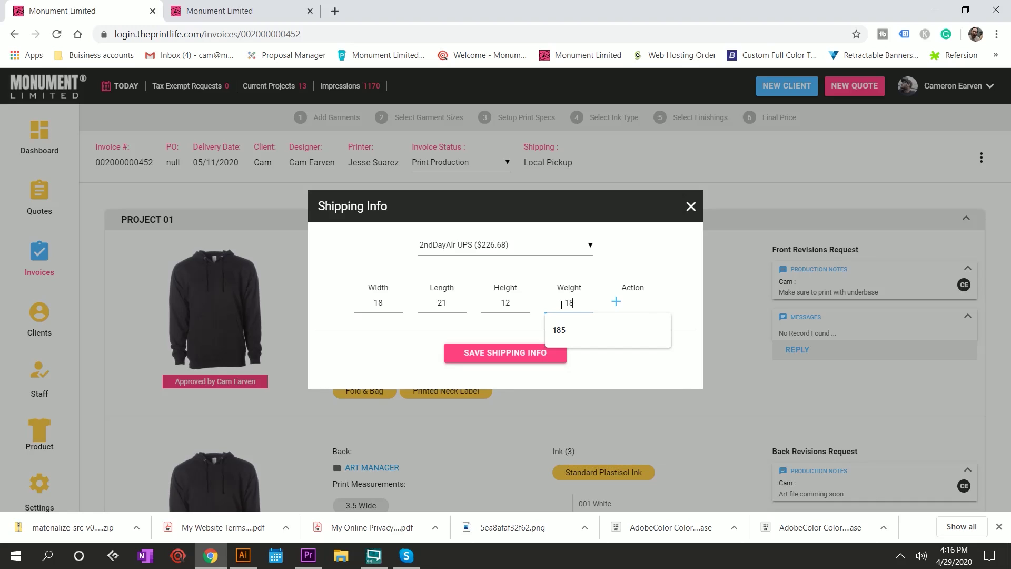
Add and remove three extra box rows, close the shipping form, and return to the client-facing invoice
left_click(617, 301)
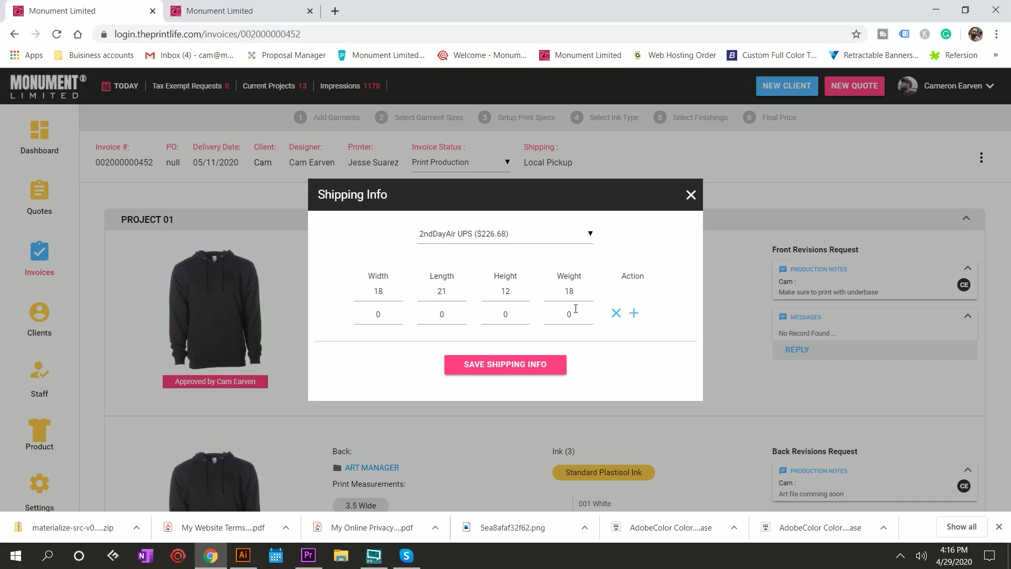
left_click(634, 312)
left_click(634, 326)
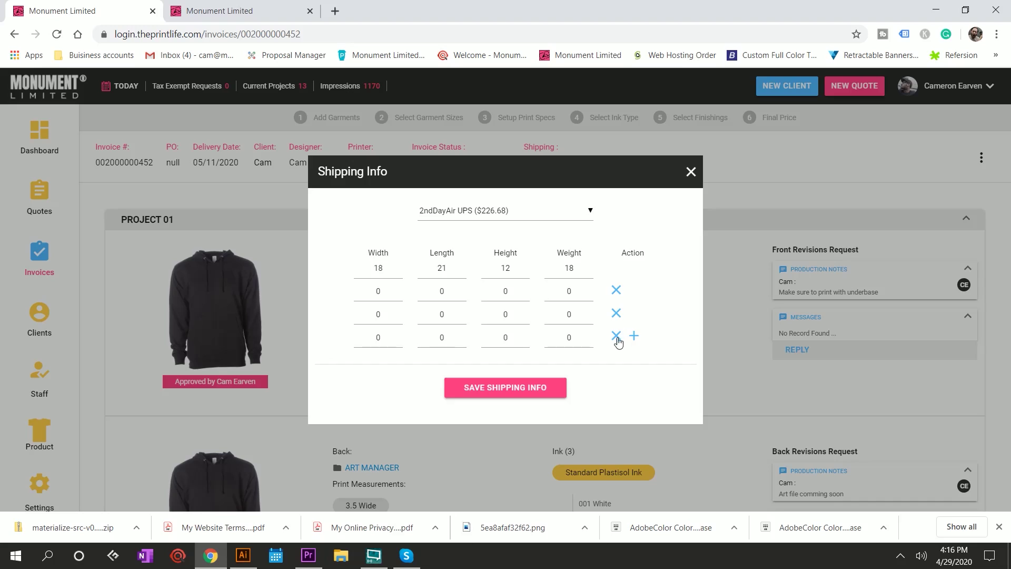
left_click(617, 338)
left_click(618, 325)
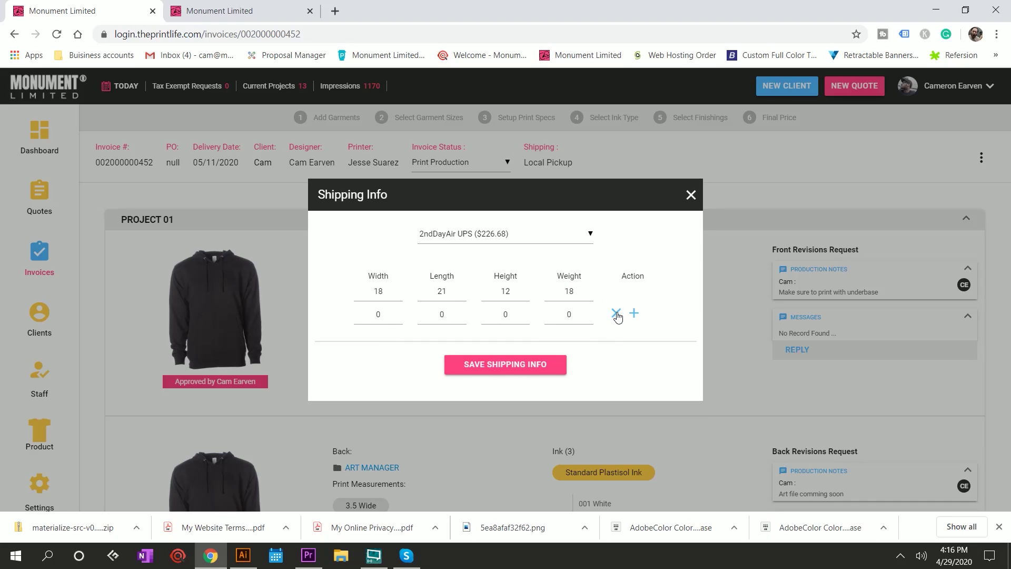
left_click(617, 314)
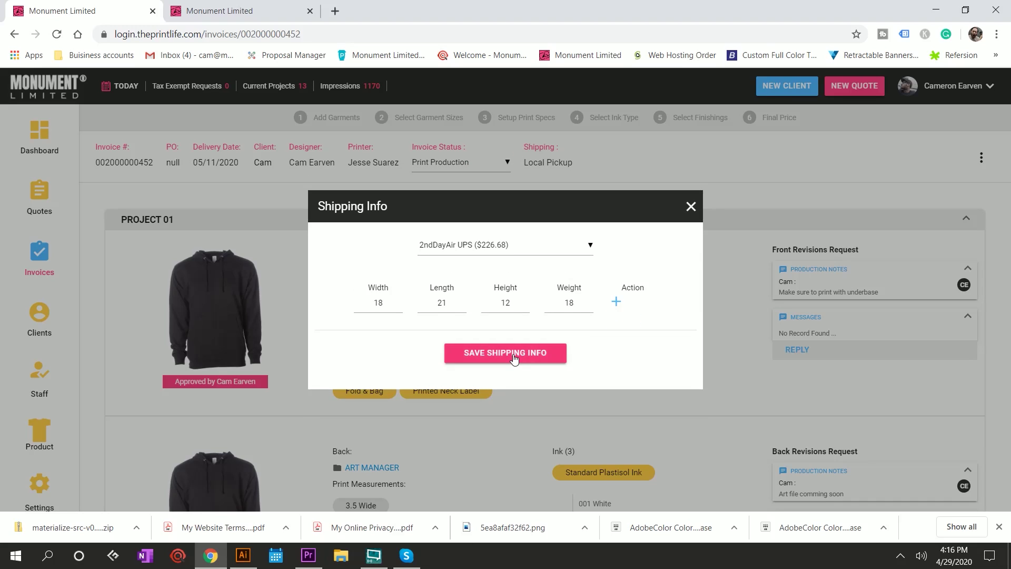
left_click(692, 211)
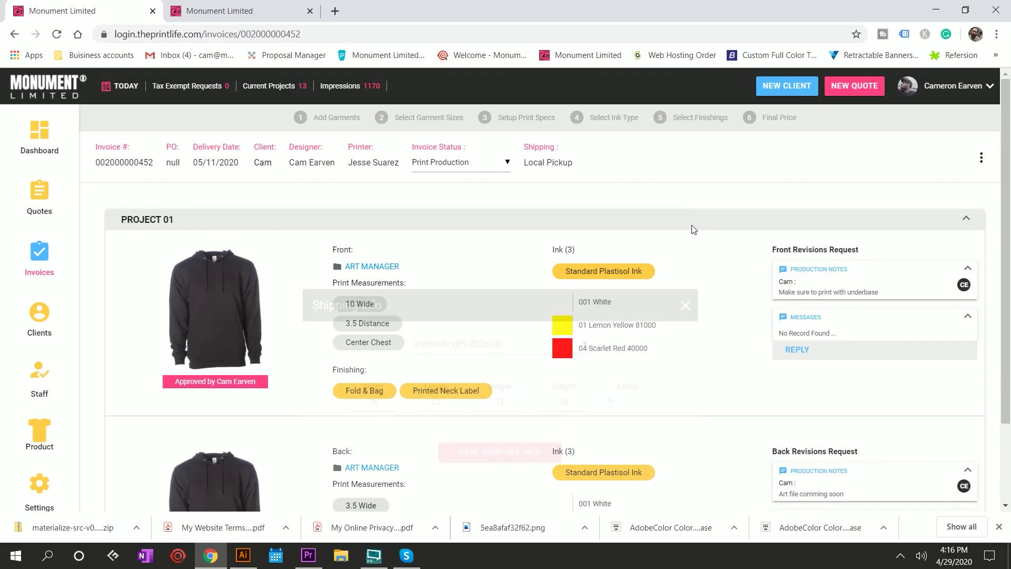
key("ctrl+Tab")
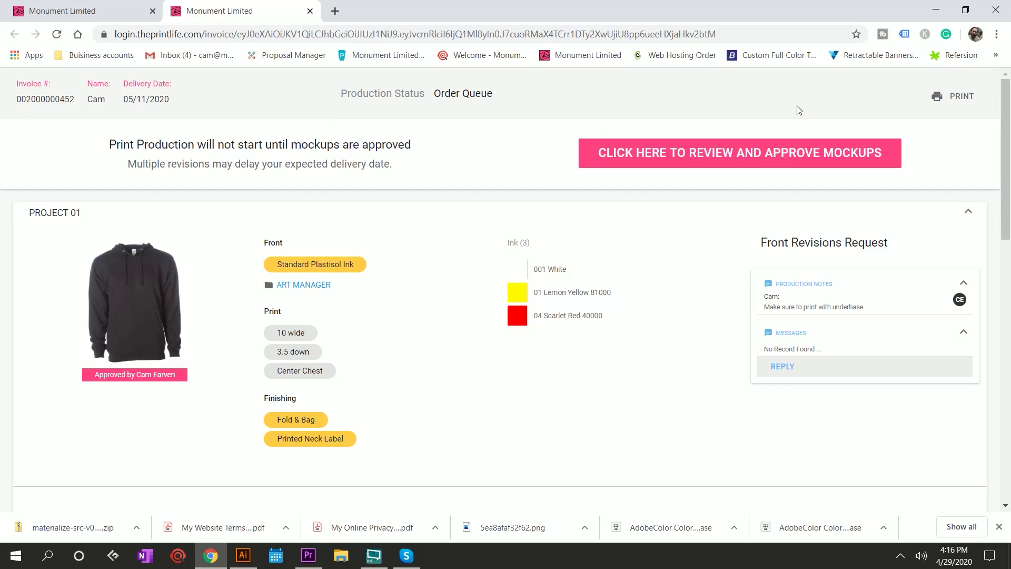
left_click(119, 13)
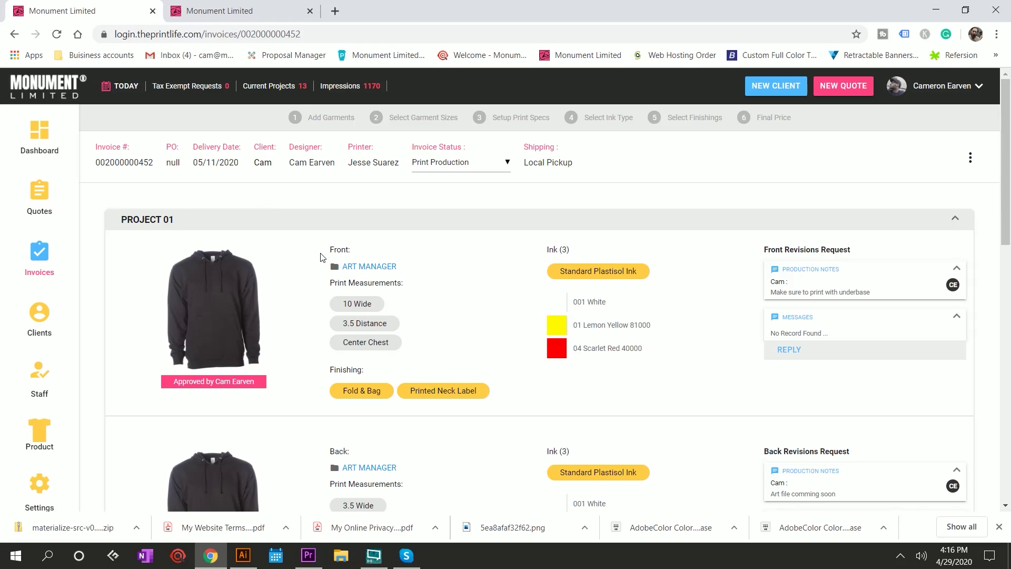
scroll(326, 258, "down", 3)
scroll(326, 258, "up", 2)
scroll(359, 251, "down", 2)
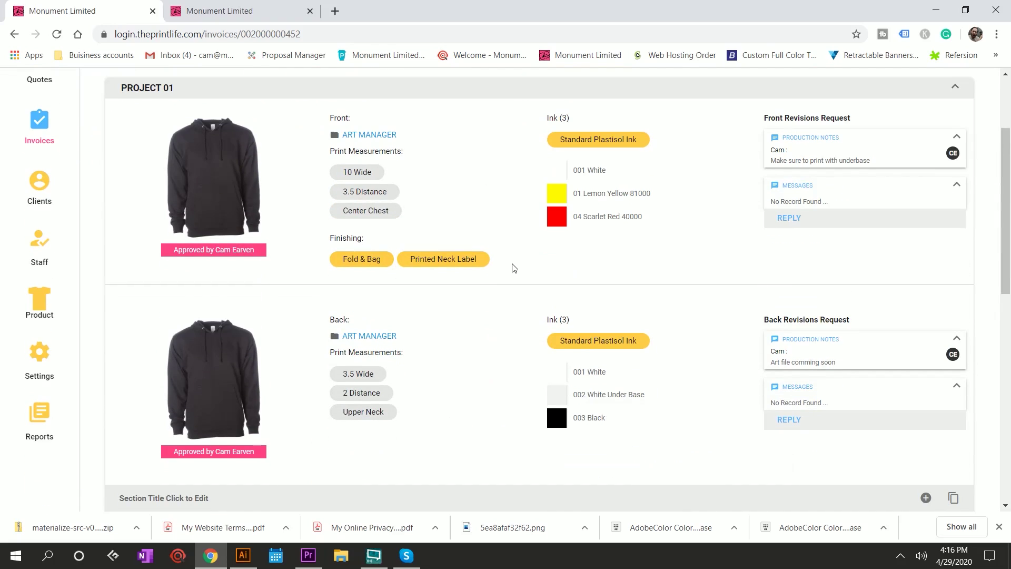
scroll(511, 260, "up", 2)
scroll(519, 279, "up", 1)
scroll(316, 337, "down", 3)
left_click(31, 368)
scroll(37, 342, "down", 4)
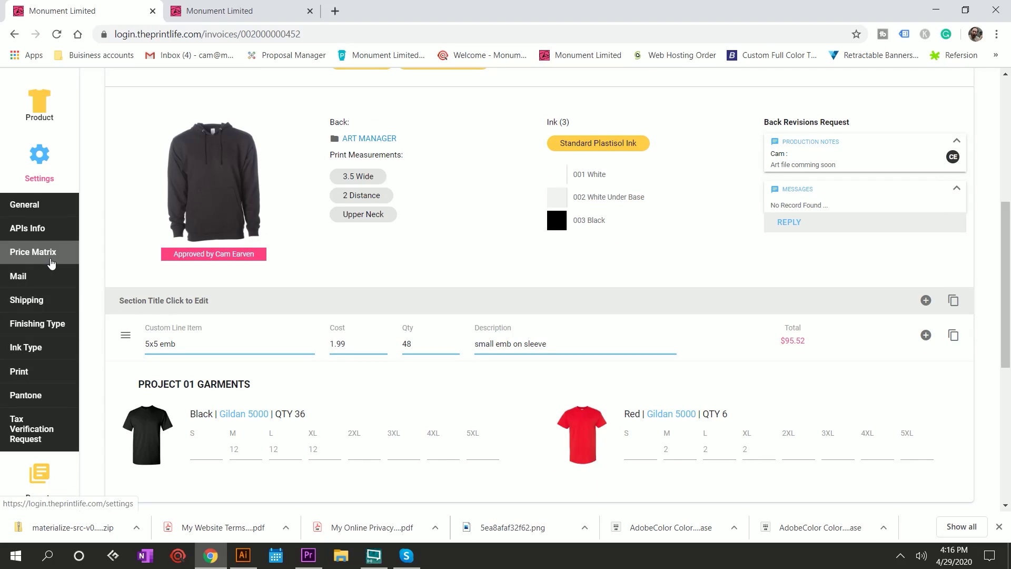
Review the Price Matrix's Quantity Range, Print Matrix, Shipping box size and Finishings tables
left_click(27, 256)
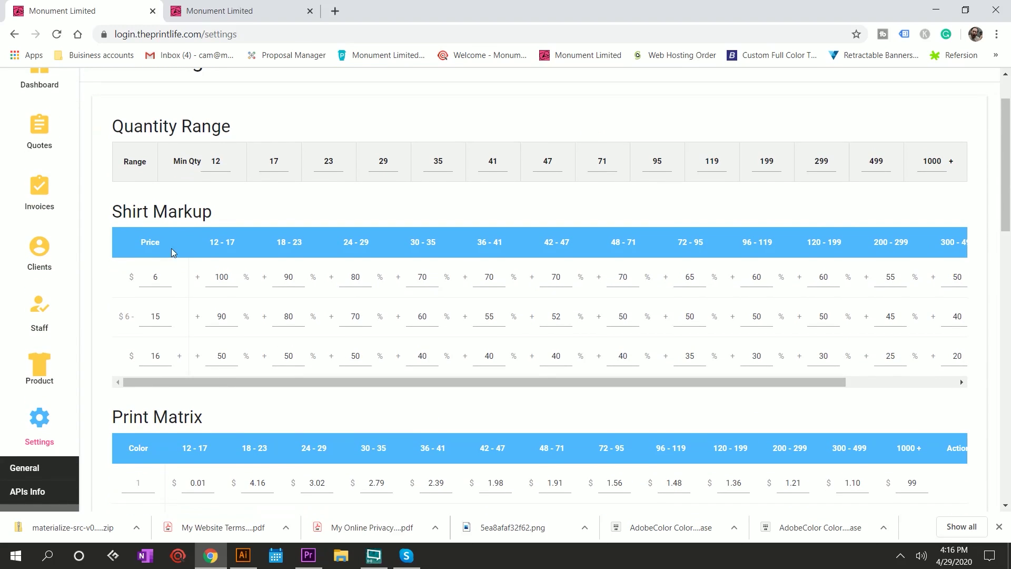
scroll(177, 221, "down", 1)
scroll(583, 227, "down", 2)
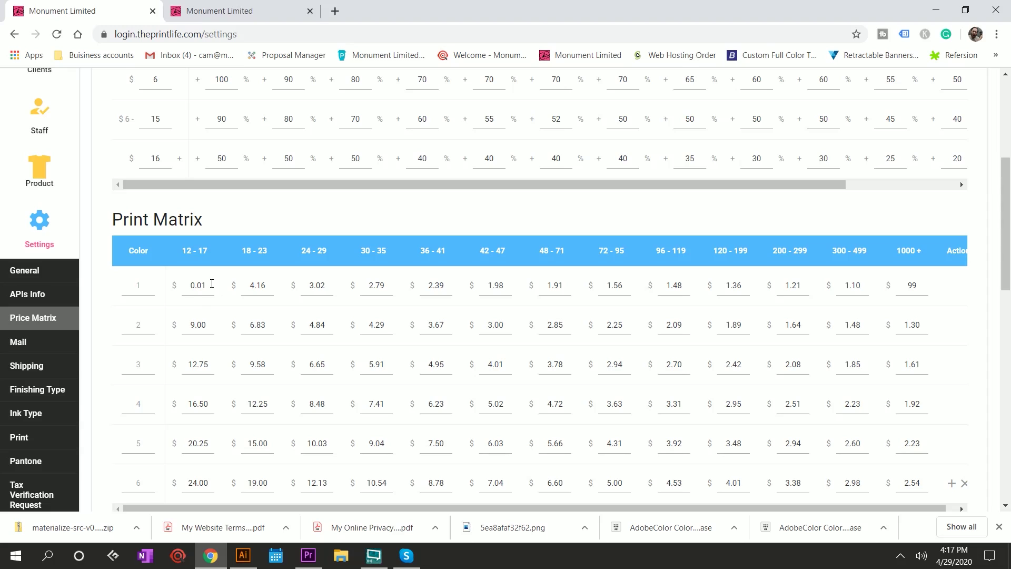
scroll(211, 283, "down", 6)
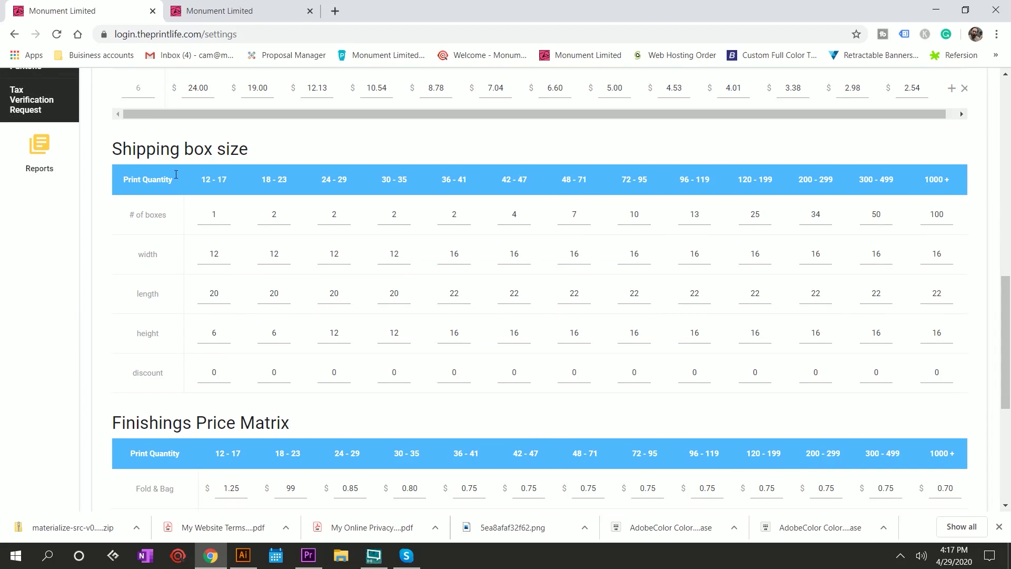
scroll(446, 207, "down", 5)
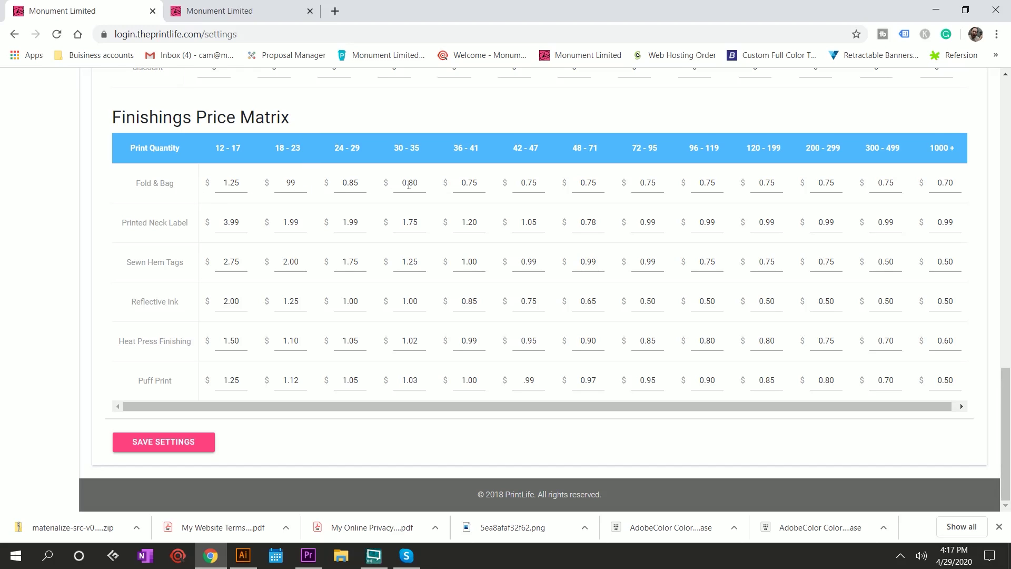
scroll(453, 250, "up", 6)
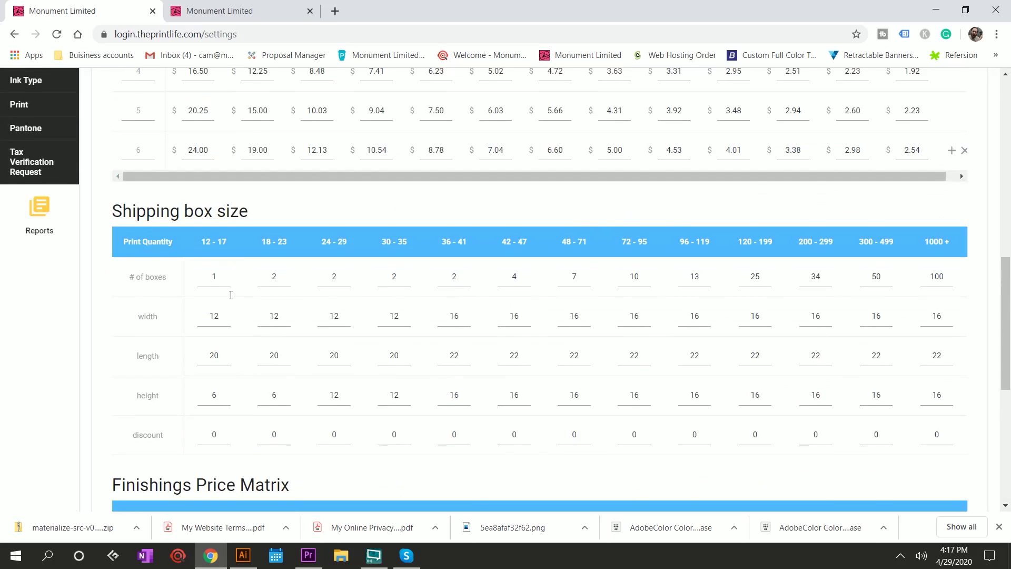
Glance at the client-facing invoice, then return to the job-card dashboard
key("ctrl+Tab")
scroll(400, 210, "down", 4)
scroll(437, 221, "up", 4)
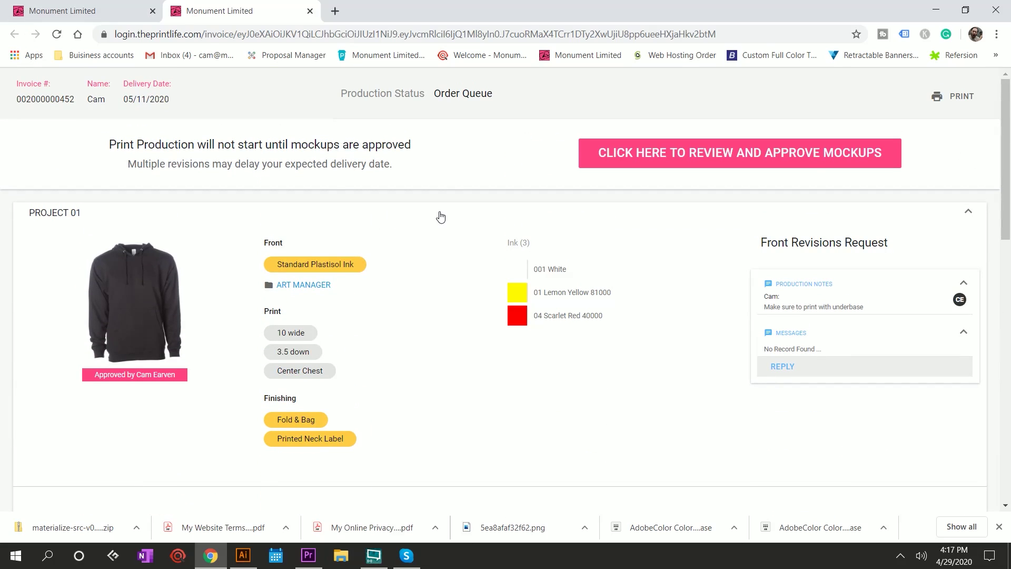
key("ctrl+Tab")
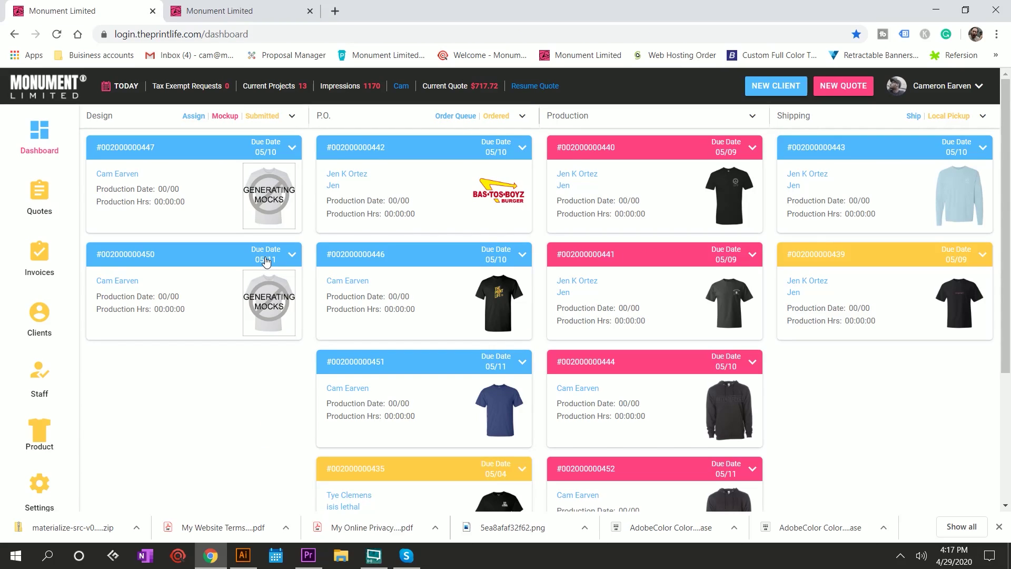